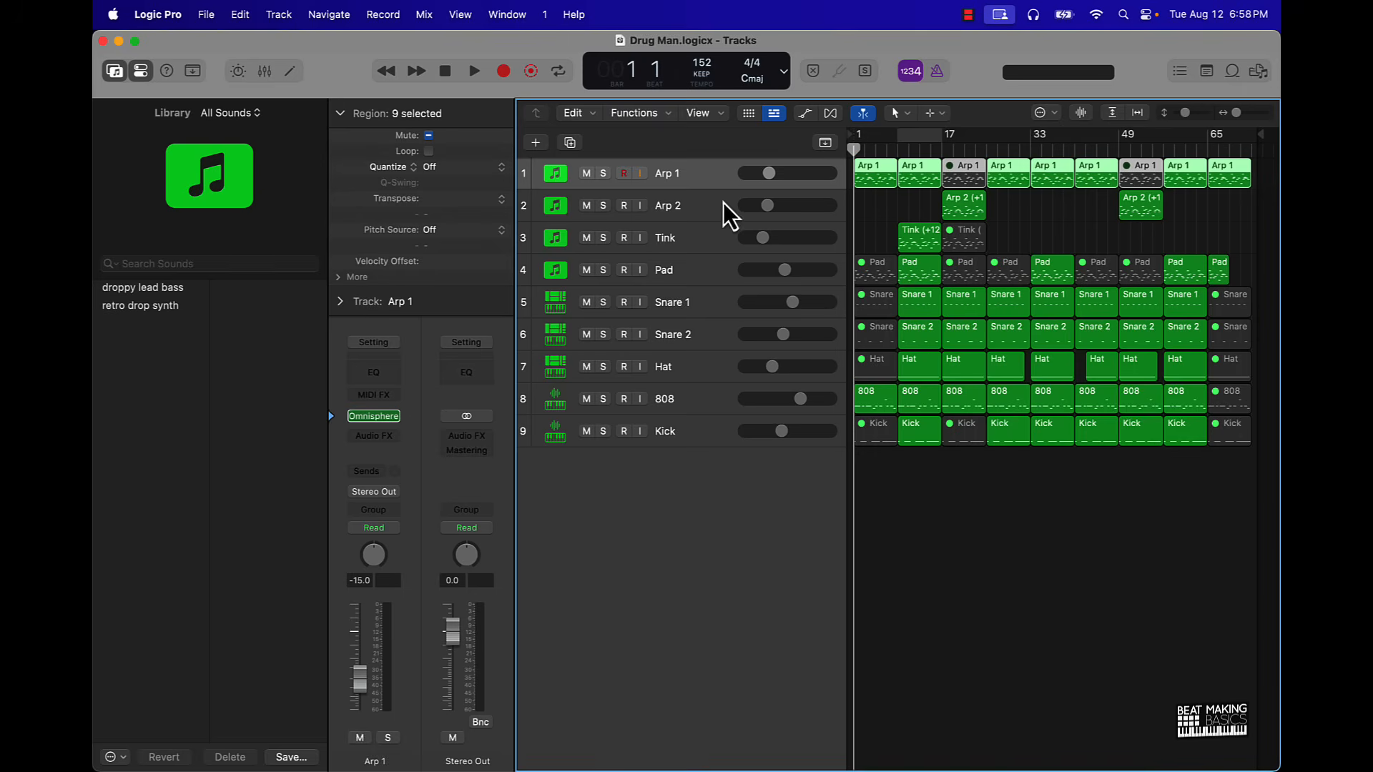
- Reset the volume of all nine tracks to 0 dB and check the fader levels in the mixer
{"action": "key", "text": "super+a"}
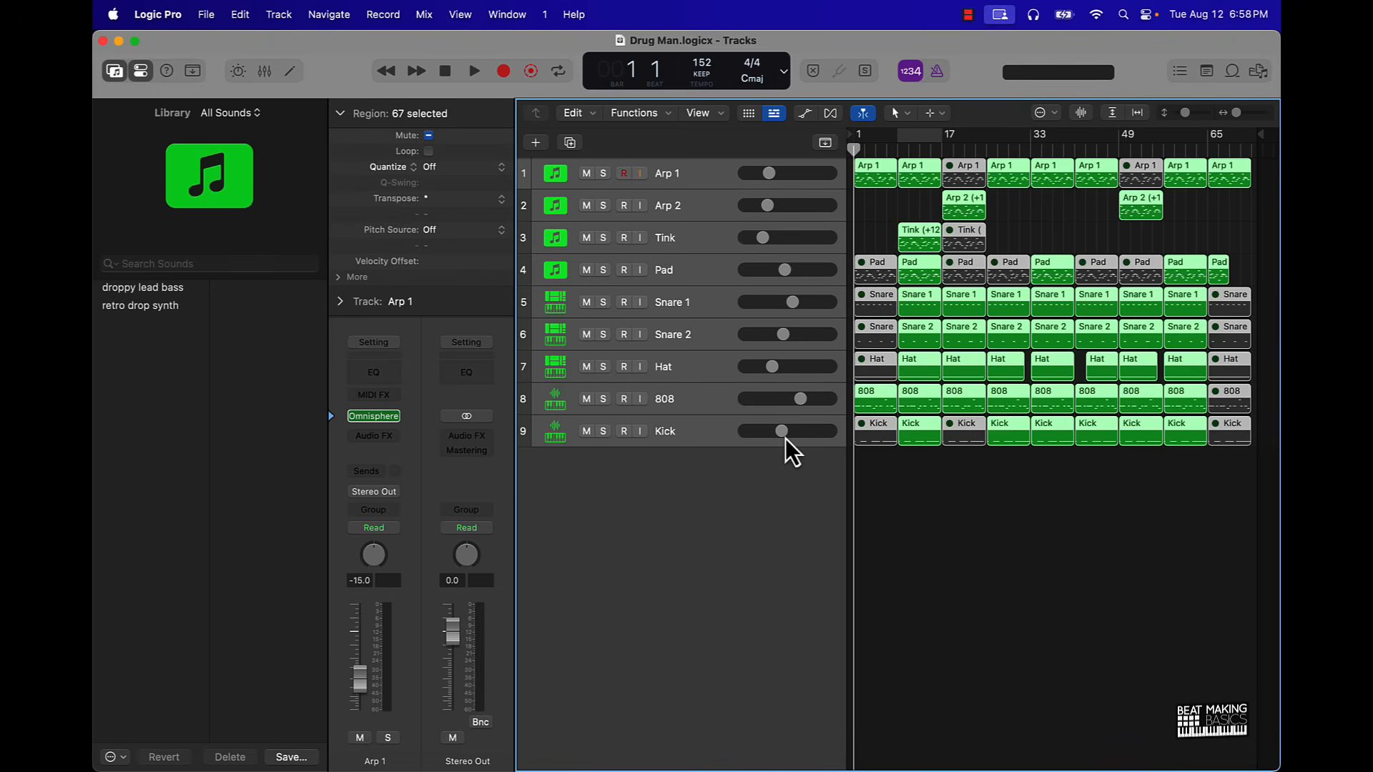
{"action": "left_click", "coordinate": [783, 431], "text": "alt"}
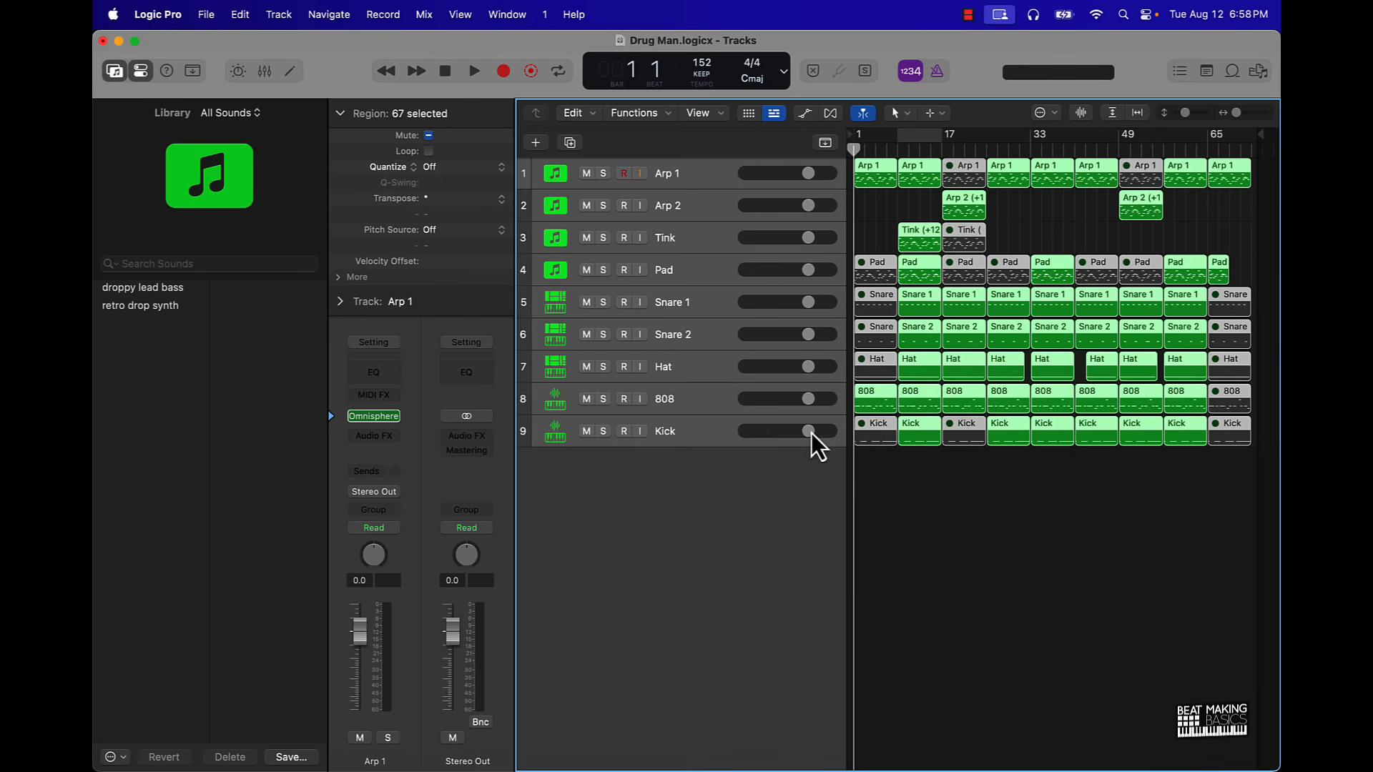
{"action": "left_click", "coordinate": [266, 71]}
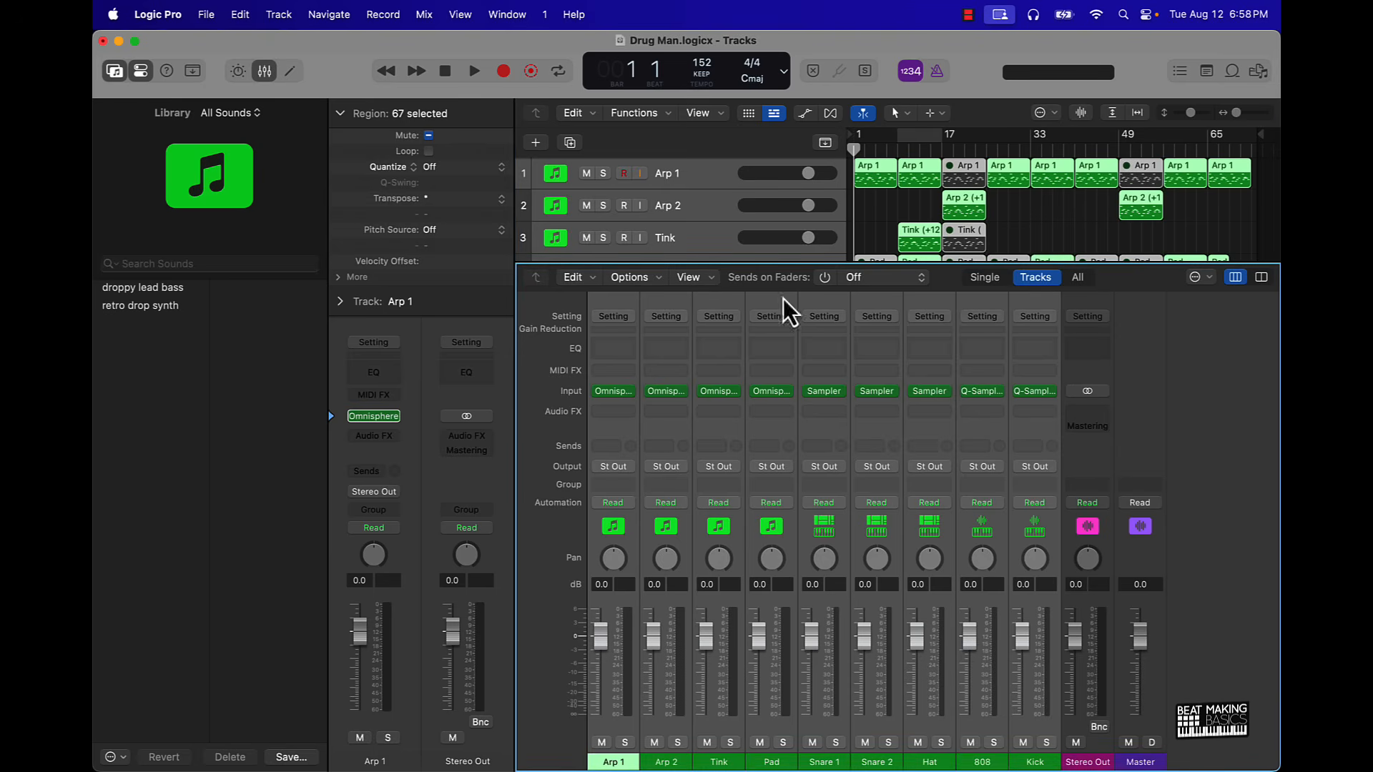
{"action": "left_click", "coordinate": [879, 216]}
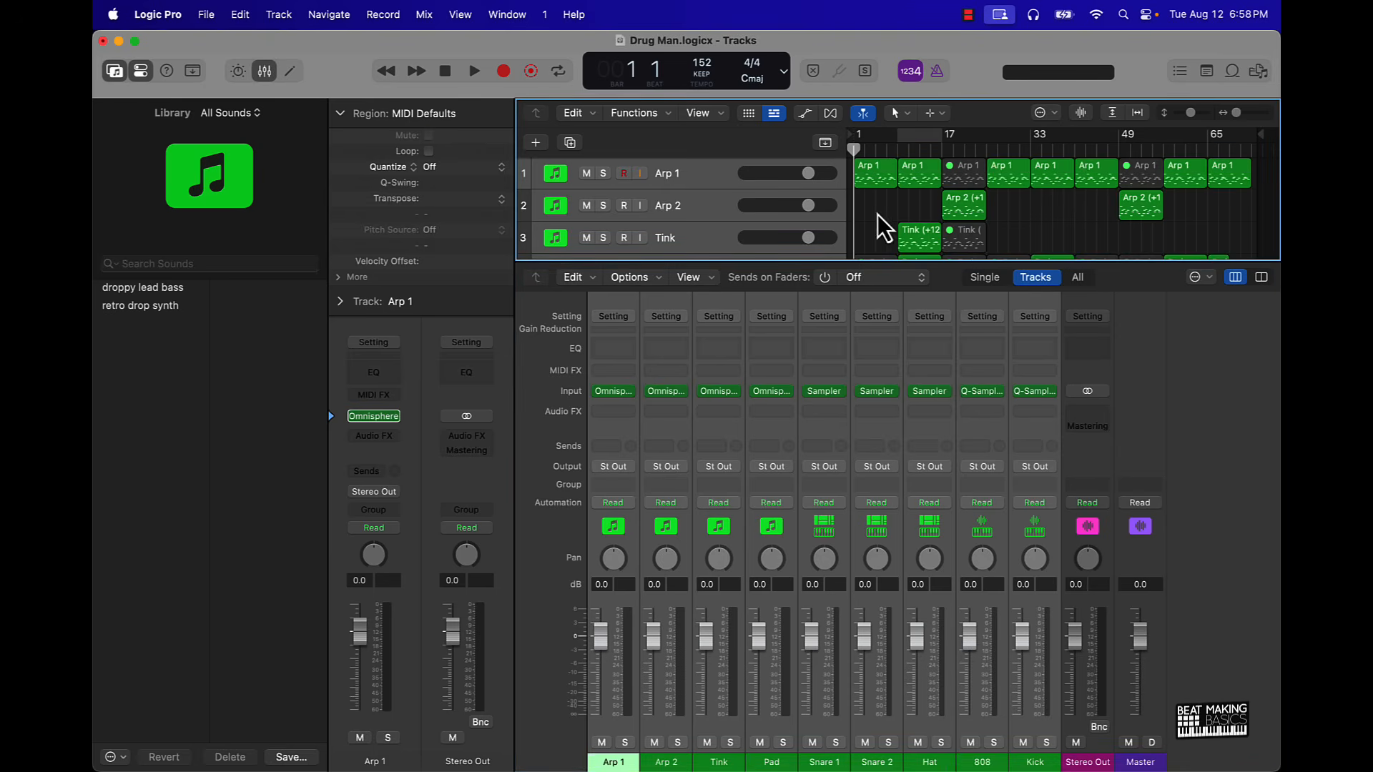
{"action": "left_click", "coordinate": [266, 71]}
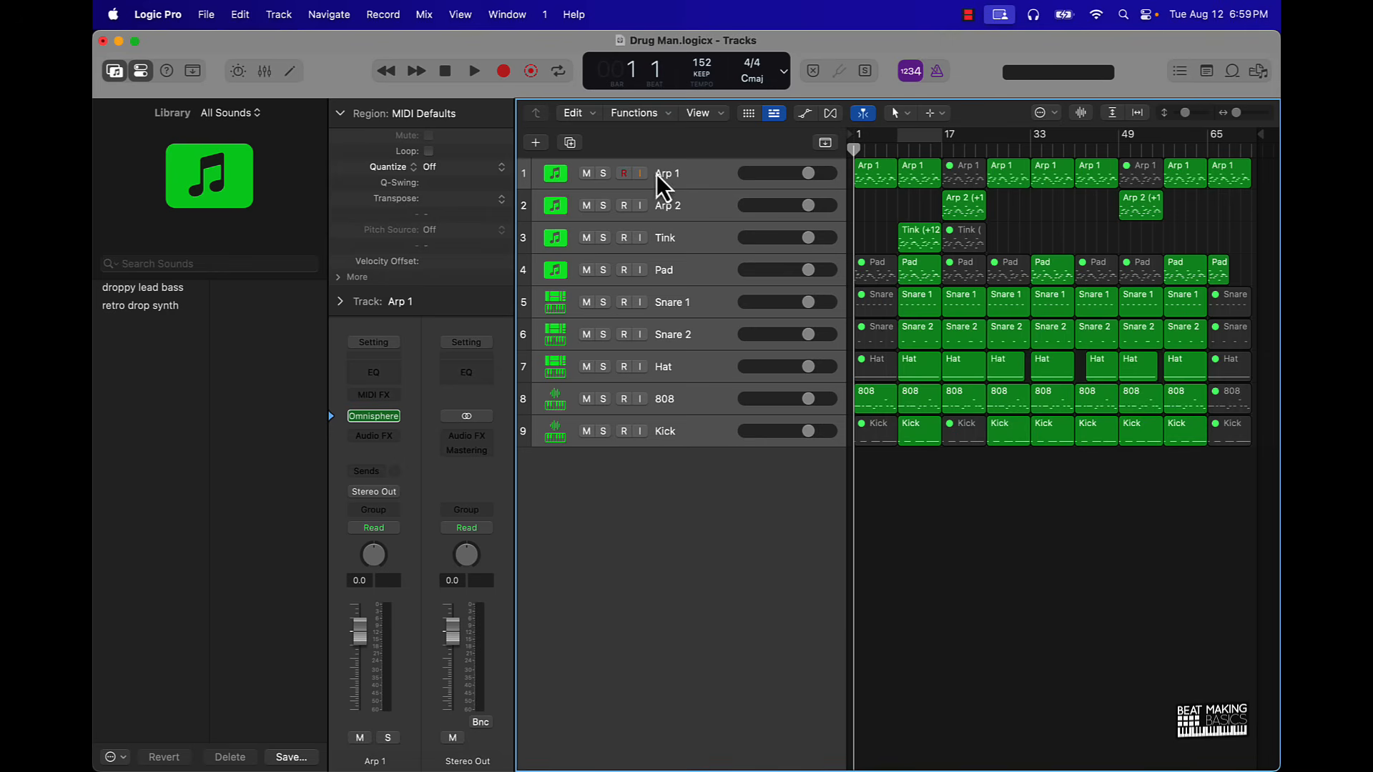
{"action": "left_click", "coordinate": [238, 70]}
{"action": "left_click", "coordinate": [265, 72]}
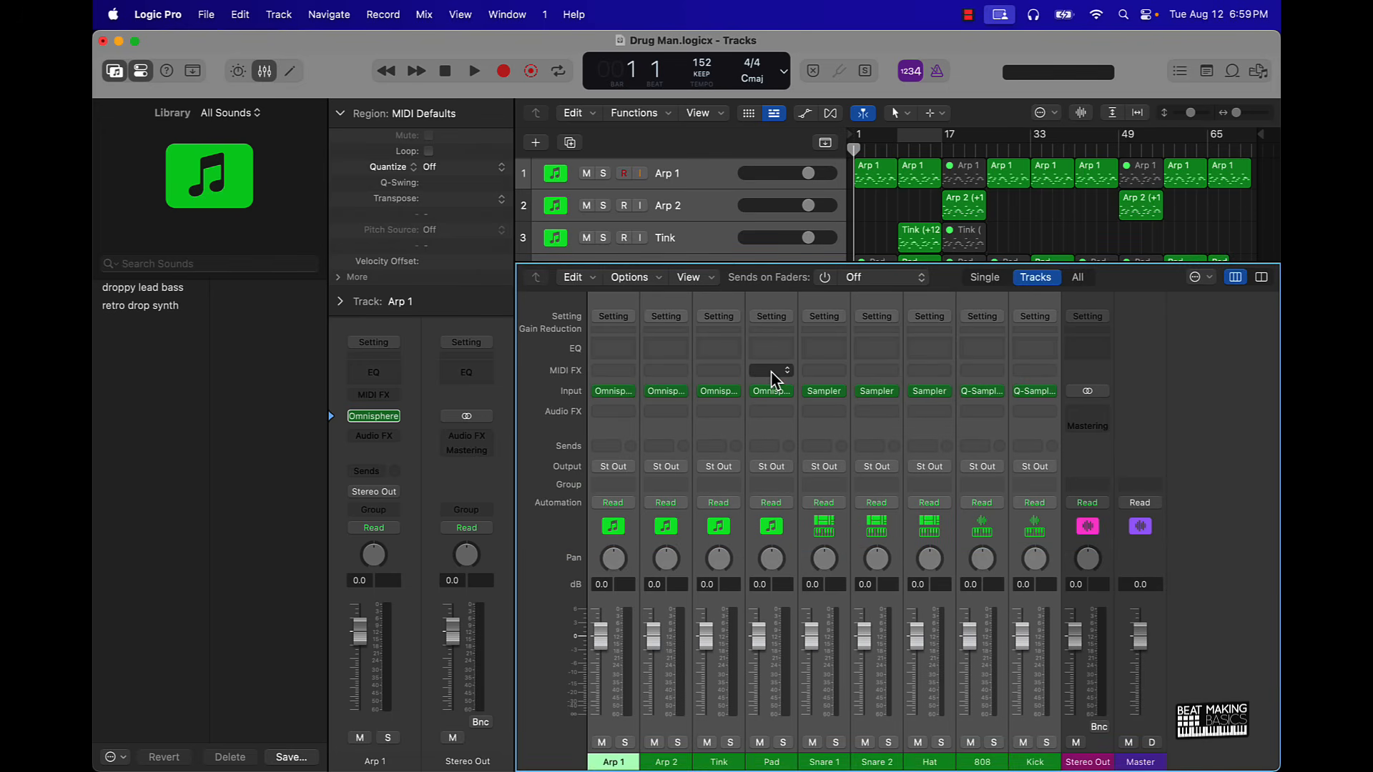
{"action": "left_click", "coordinate": [868, 220]}
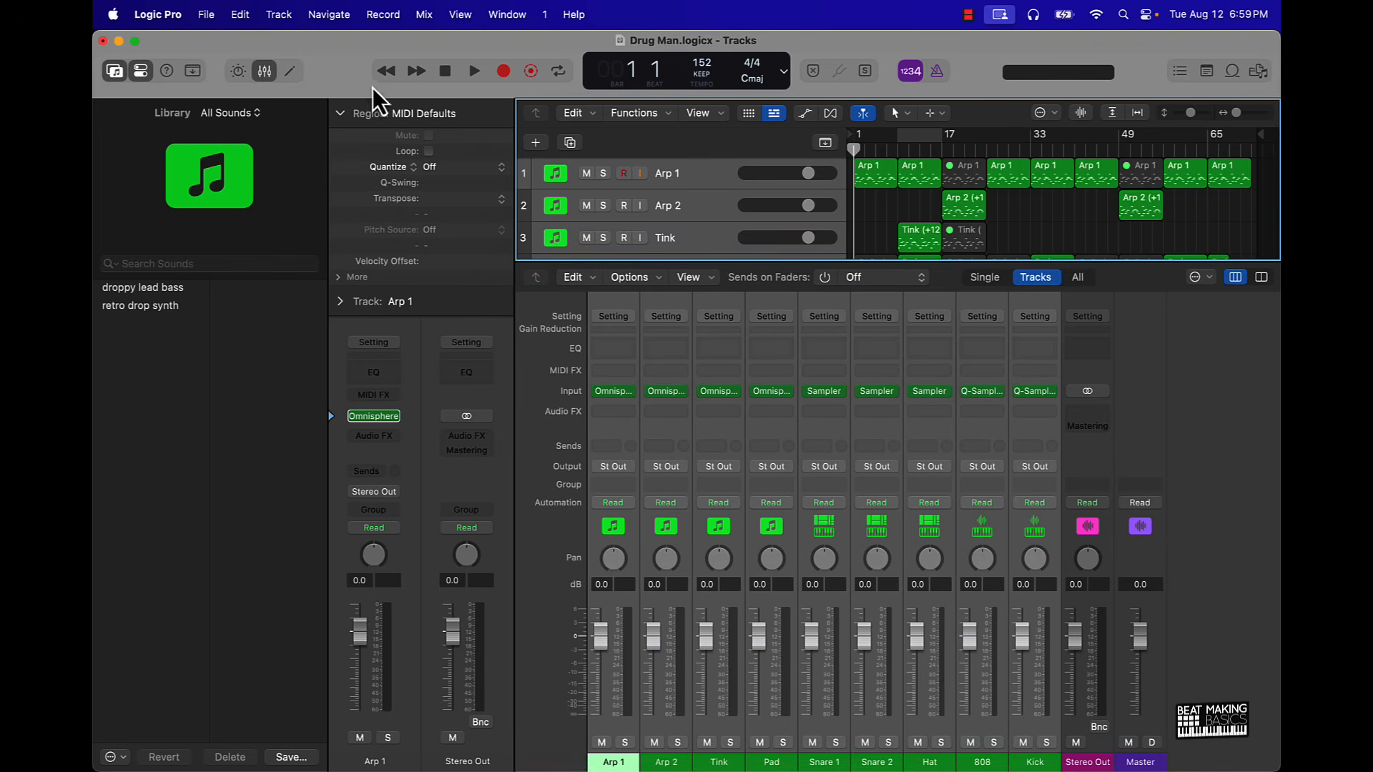
{"action": "left_click", "coordinate": [271, 75]}
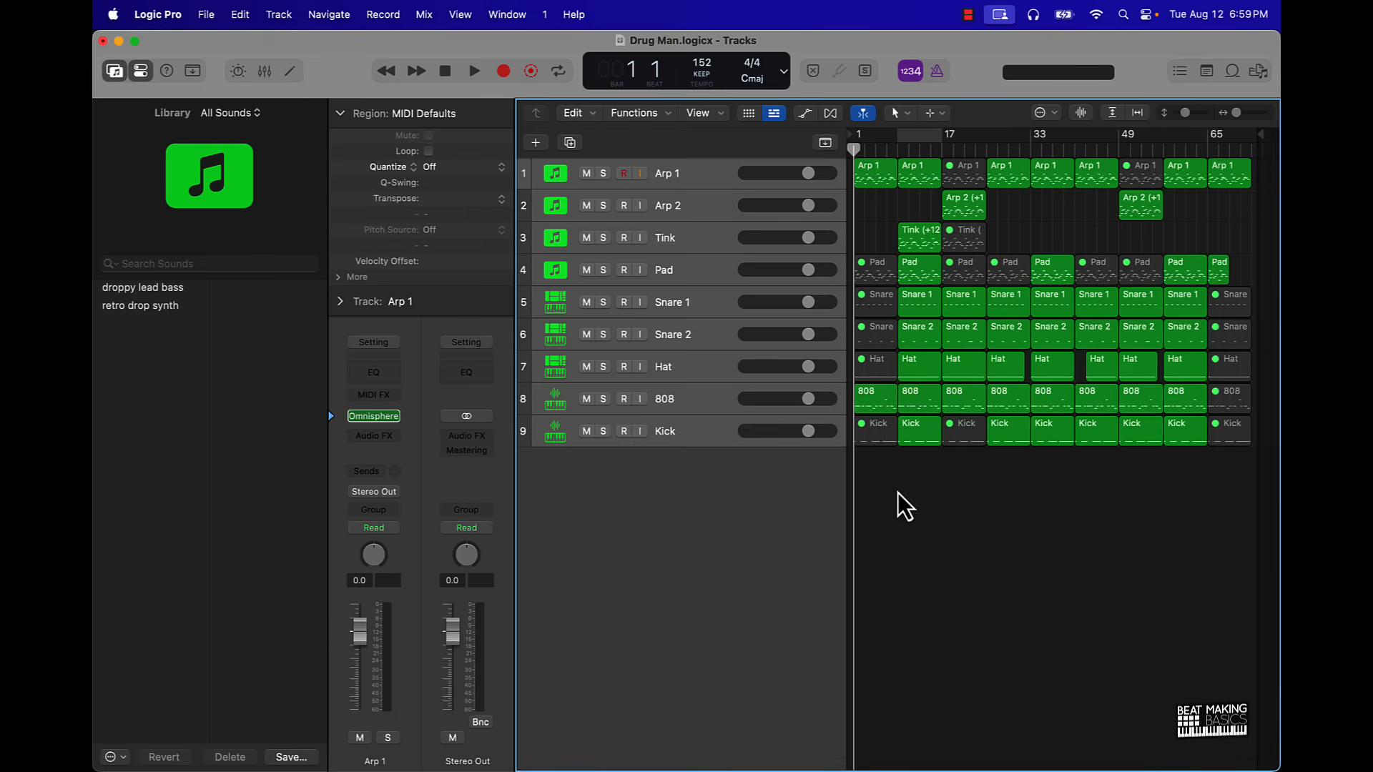
- Start exporting all tracks as audio files and create a destination folder named "Drug Man - Pre Stems" on the Desktop
{"action": "key", "text": "super+shift+e"}
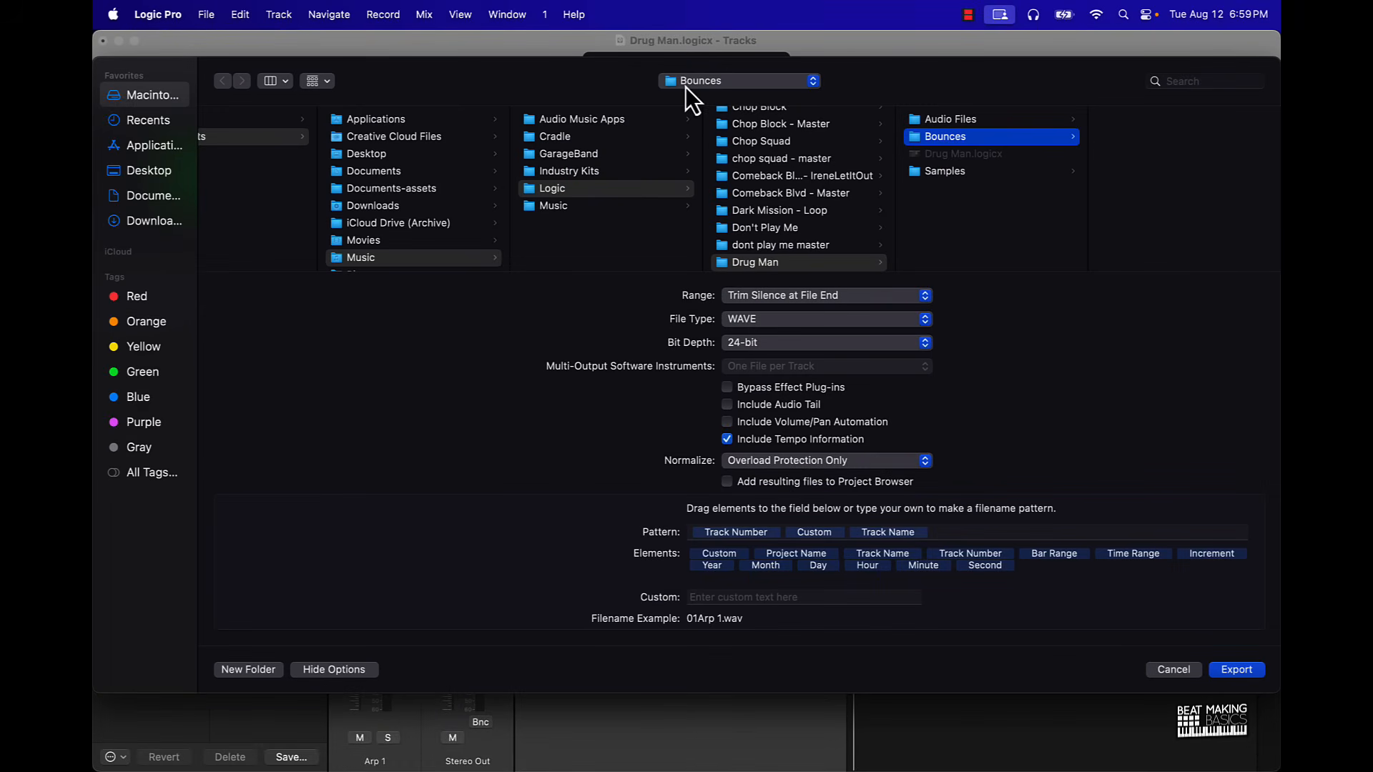
{"action": "left_click", "coordinate": [145, 172]}
{"action": "left_click", "coordinate": [237, 674]}
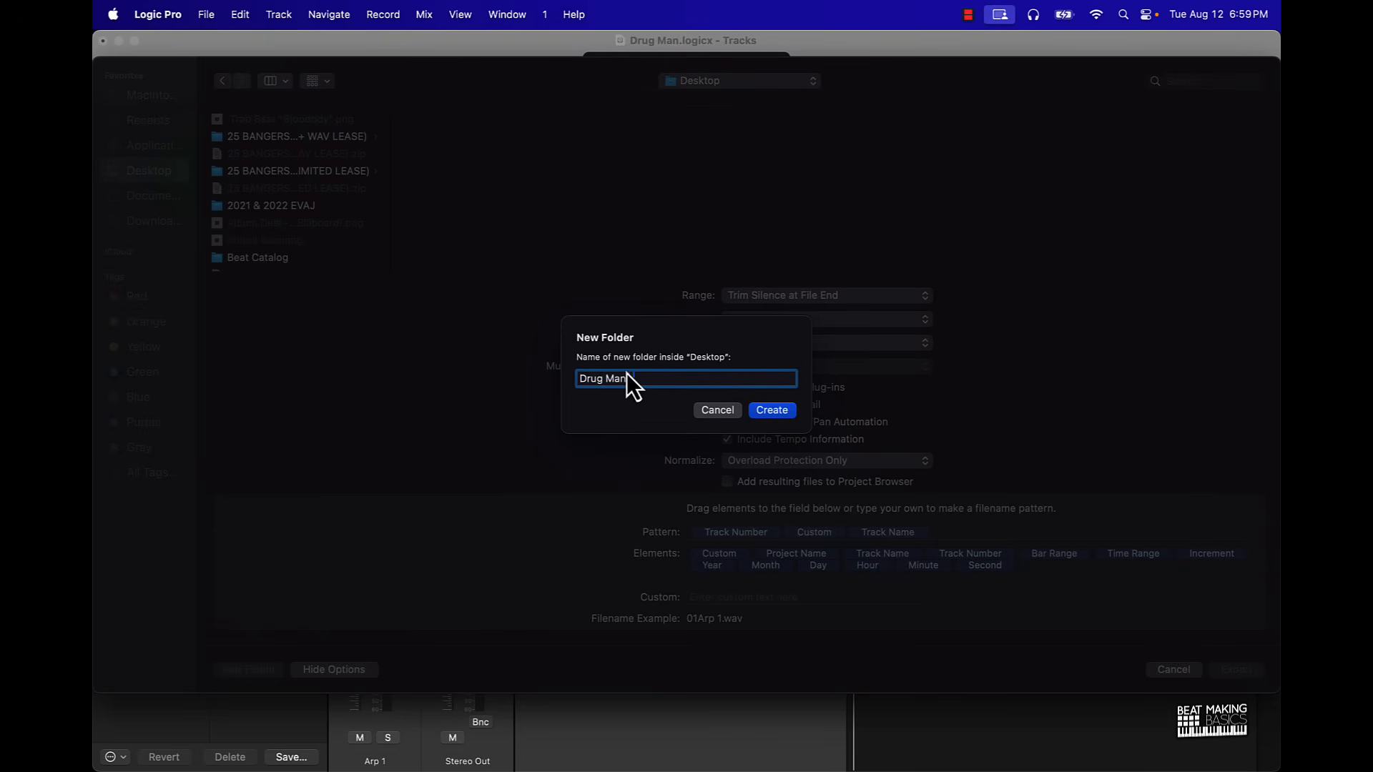
{"action": "type", "text": "Drug Man - Pre Stems"}
{"action": "key", "text": "Return"}
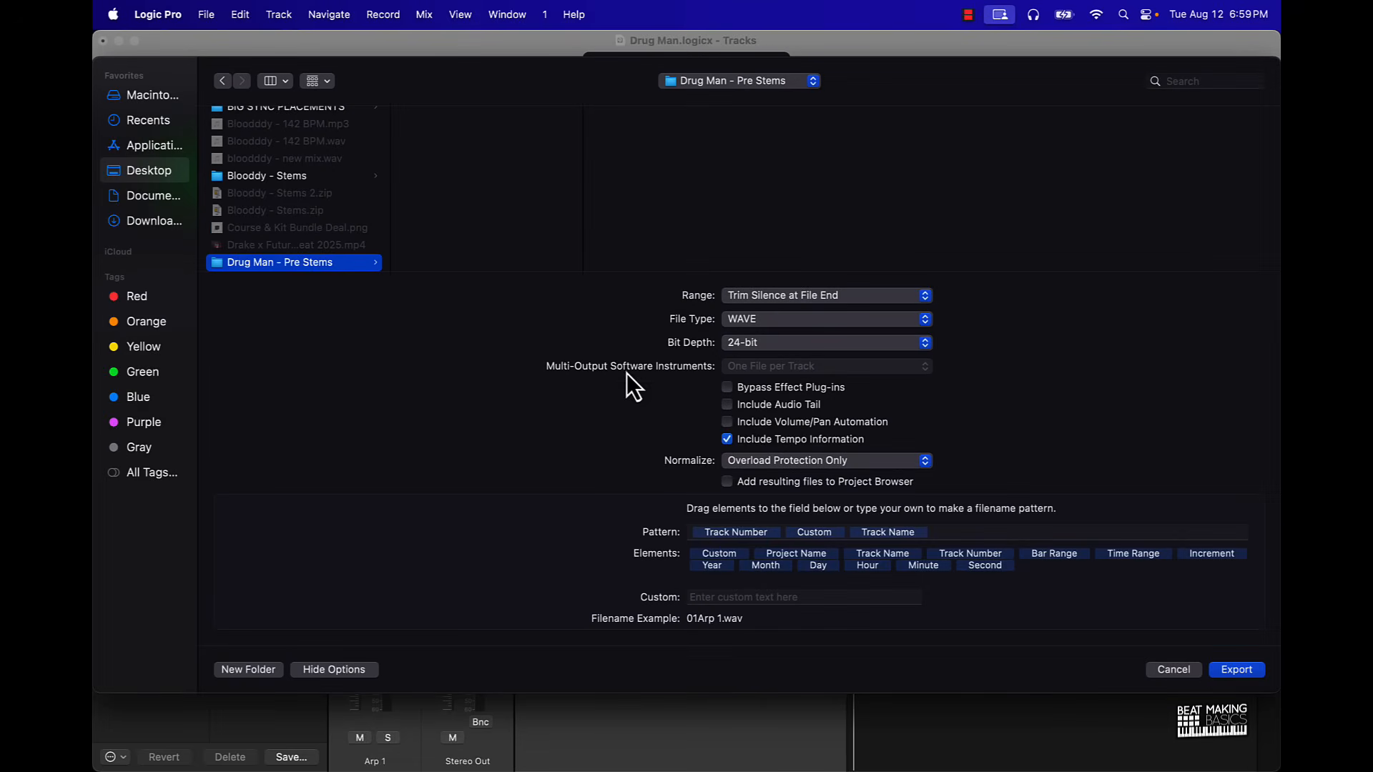
- Export the tracks with audio tail and volume/pan automation included, normalizing off, and "-" as the custom filename text
{"action": "left_click", "coordinate": [728, 405]}
{"action": "left_click", "coordinate": [758, 460]}
{"action": "left_click", "coordinate": [753, 439]}
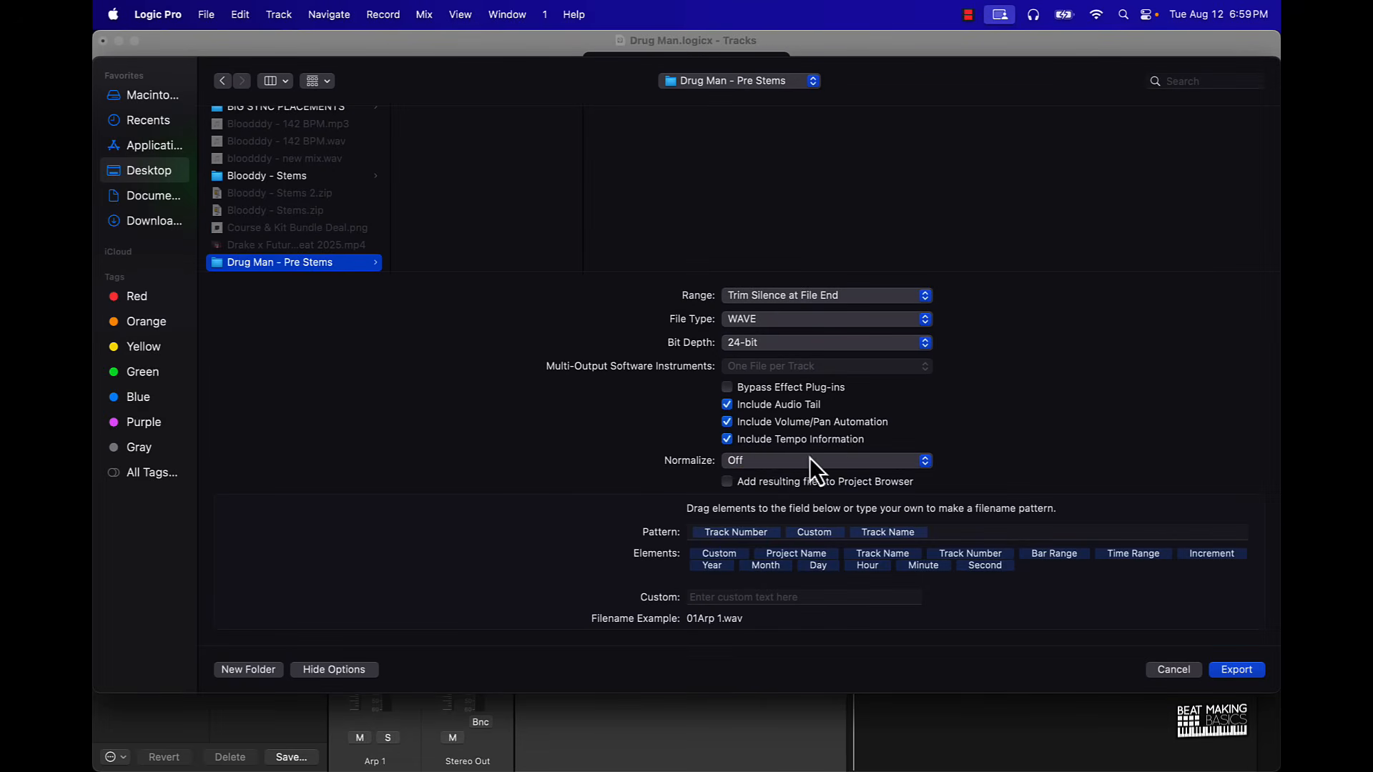
{"action": "left_click", "coordinate": [715, 597]}
{"action": "type", "text": "-"}
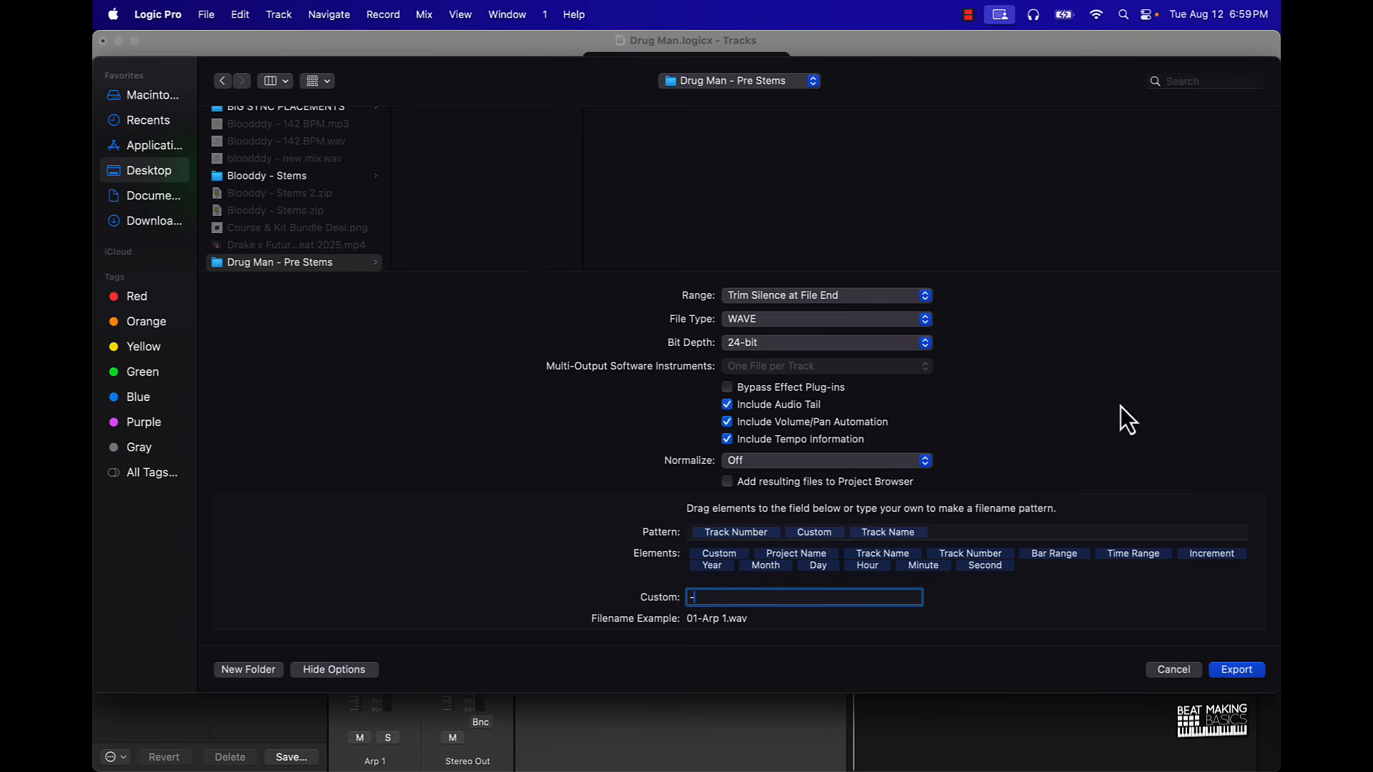
{"action": "left_click", "coordinate": [1233, 669]}
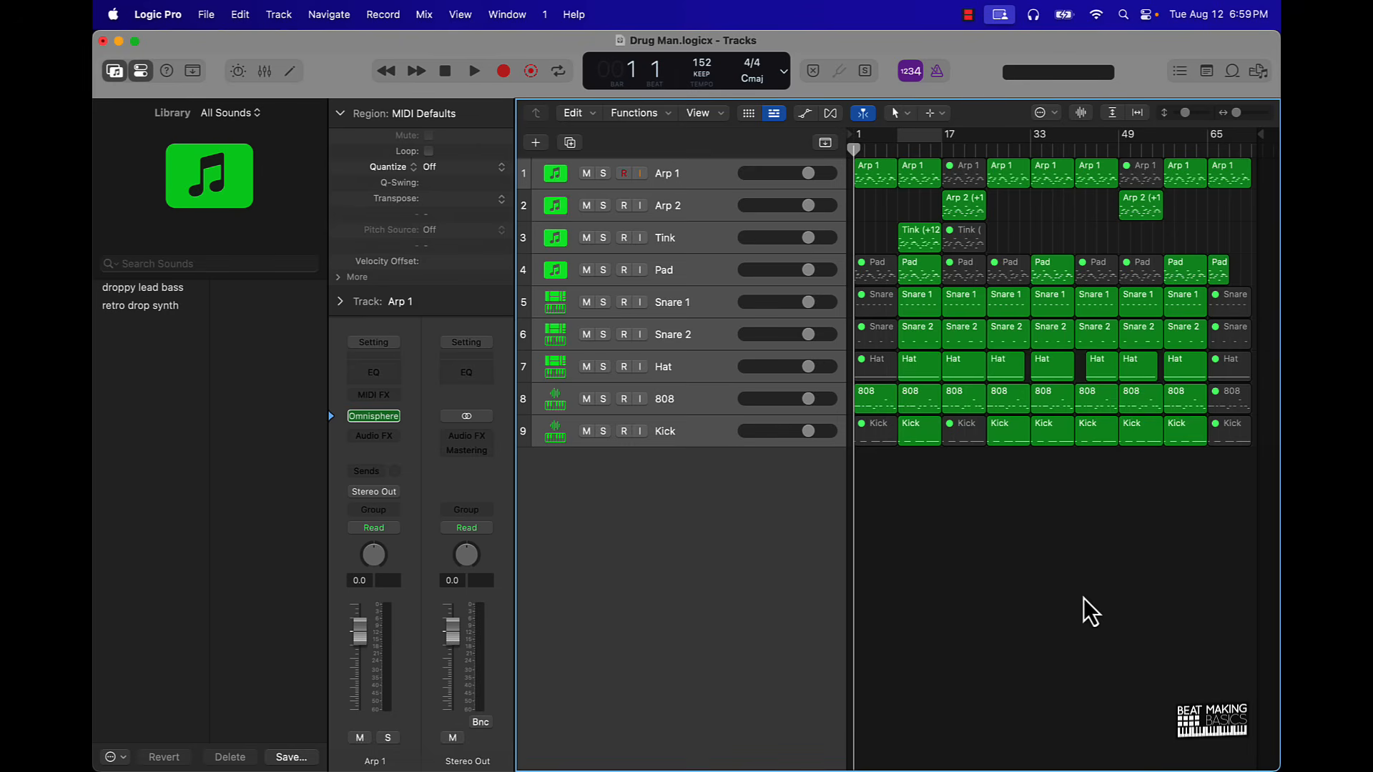
- Create a new project with one audio track, keeping the Drug Man project open, and enlarge its window to fill the screen
{"action": "left_click", "coordinate": [206, 15]}
{"action": "left_click", "coordinate": [207, 40]}
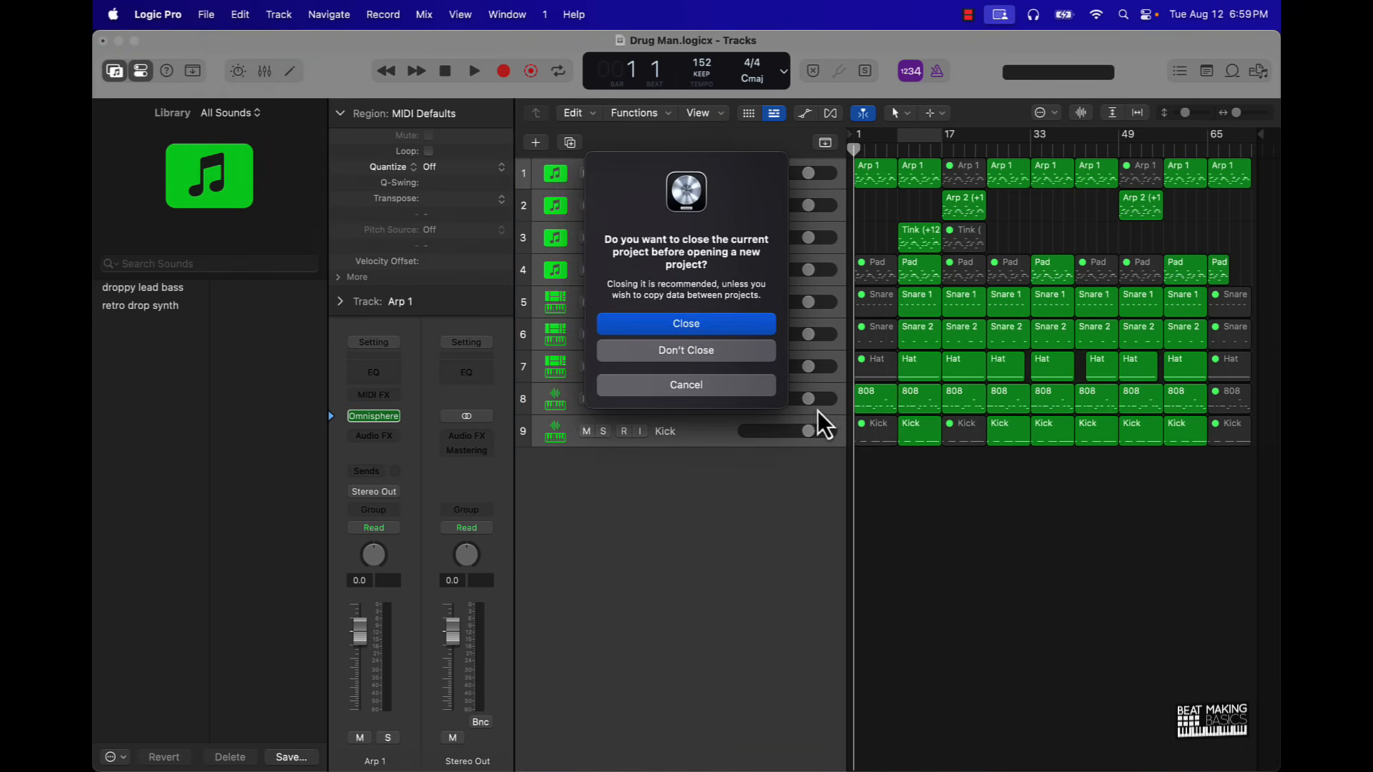
{"action": "left_click", "coordinate": [713, 354]}
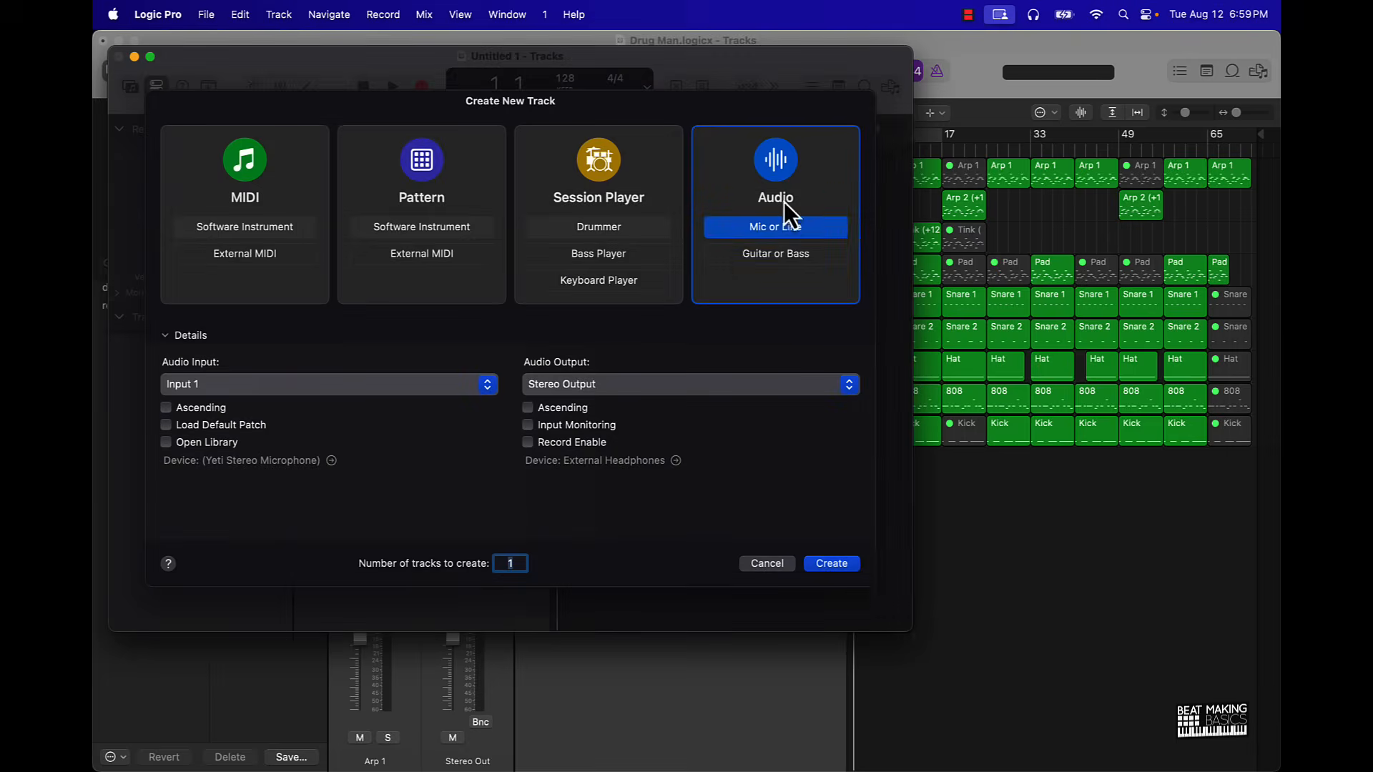
{"action": "double_click", "coordinate": [785, 208]}
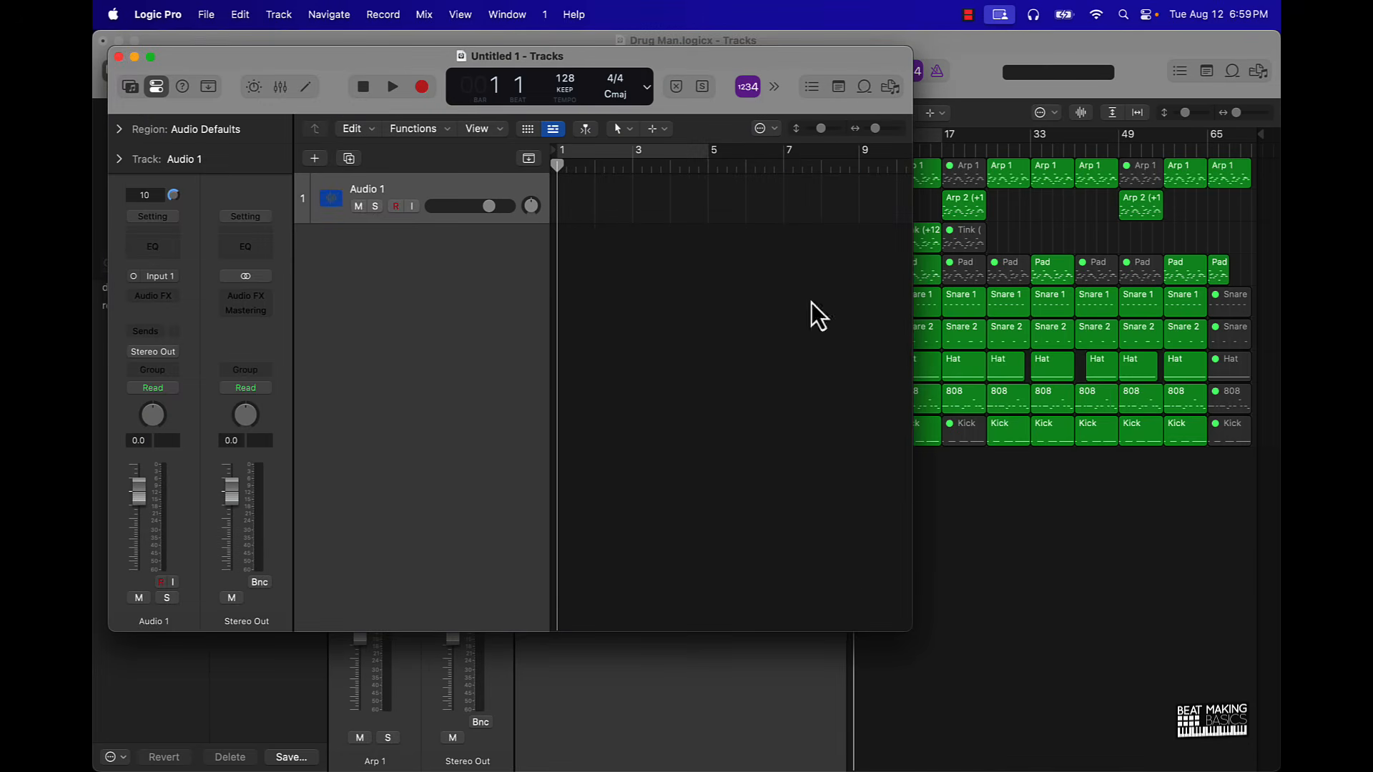
{"action": "left_click_drag", "start_coordinate": [787, 57], "coordinate": [761, 40]}
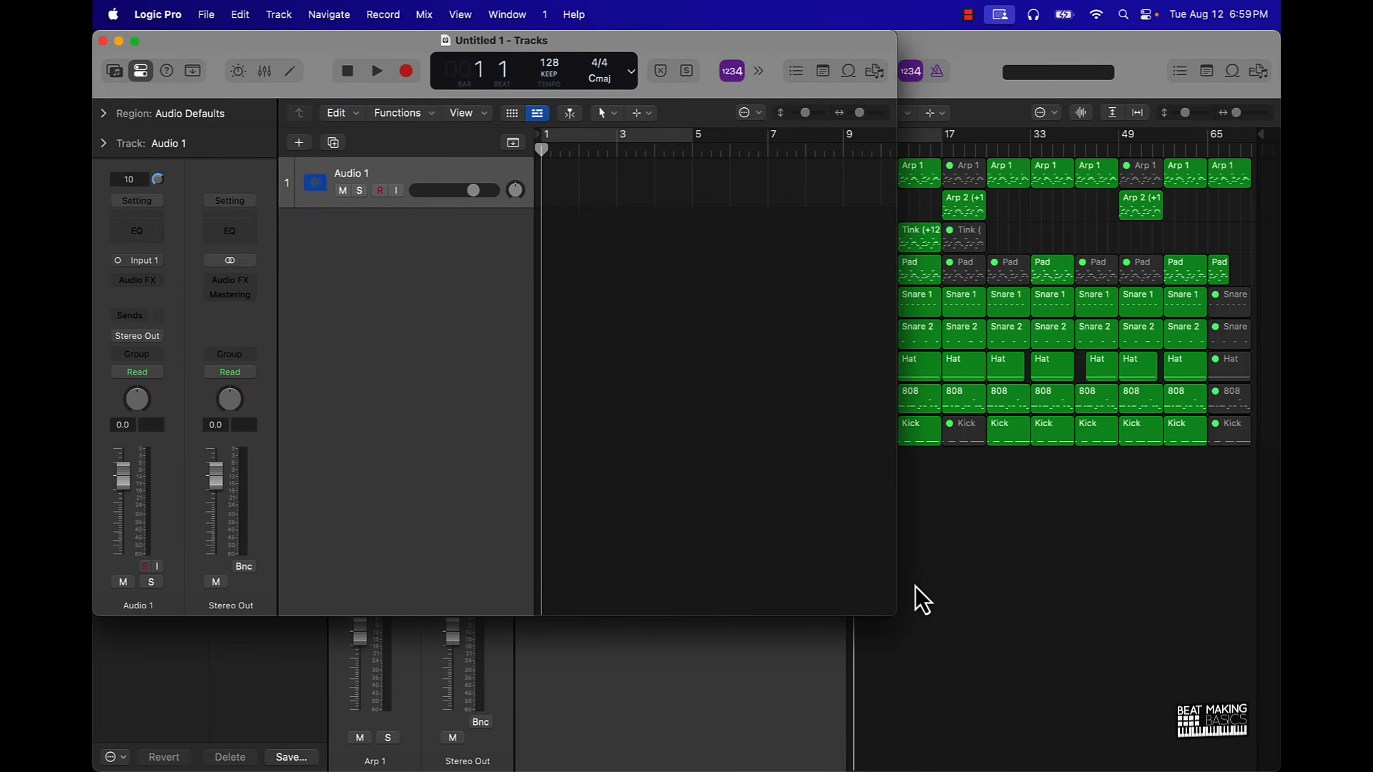
{"action": "left_click_drag", "start_coordinate": [895, 613], "coordinate": [1278, 769]}
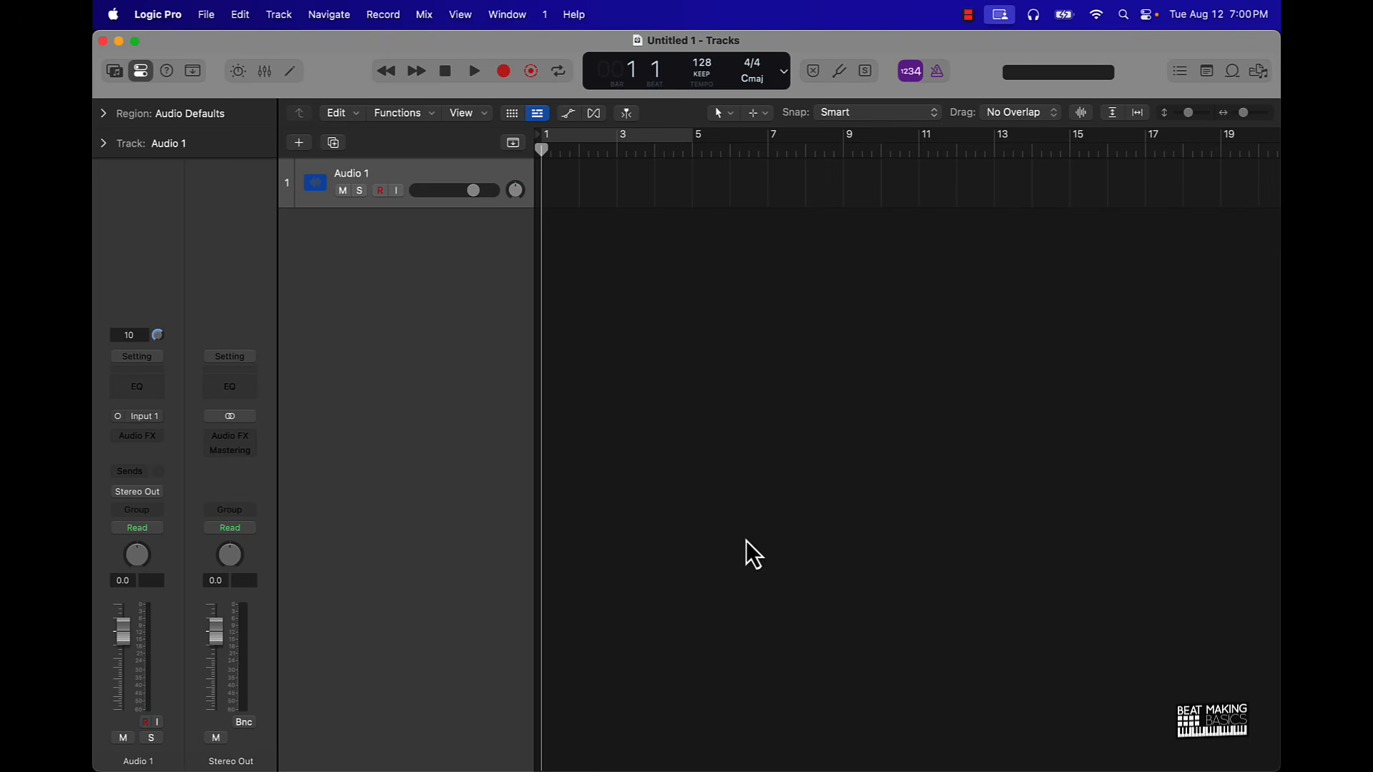
- Import all nine WAV files from the Desktop folder "Drug Man - Pre Stems" onto new tracks in the empty project
{"action": "mouse_move", "coordinate": [266, 765]}
{"action": "left_click", "coordinate": [159, 736]}
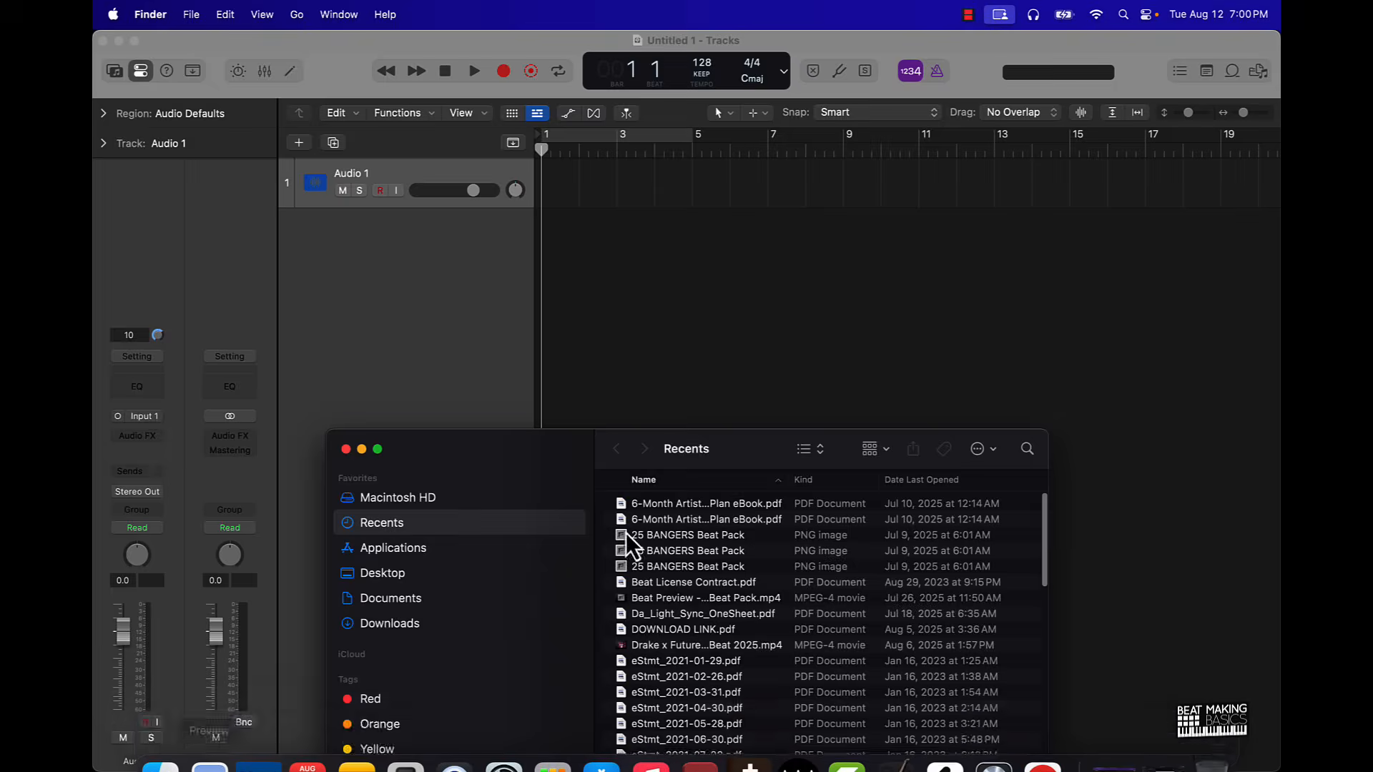
{"action": "left_click", "coordinate": [379, 574]}
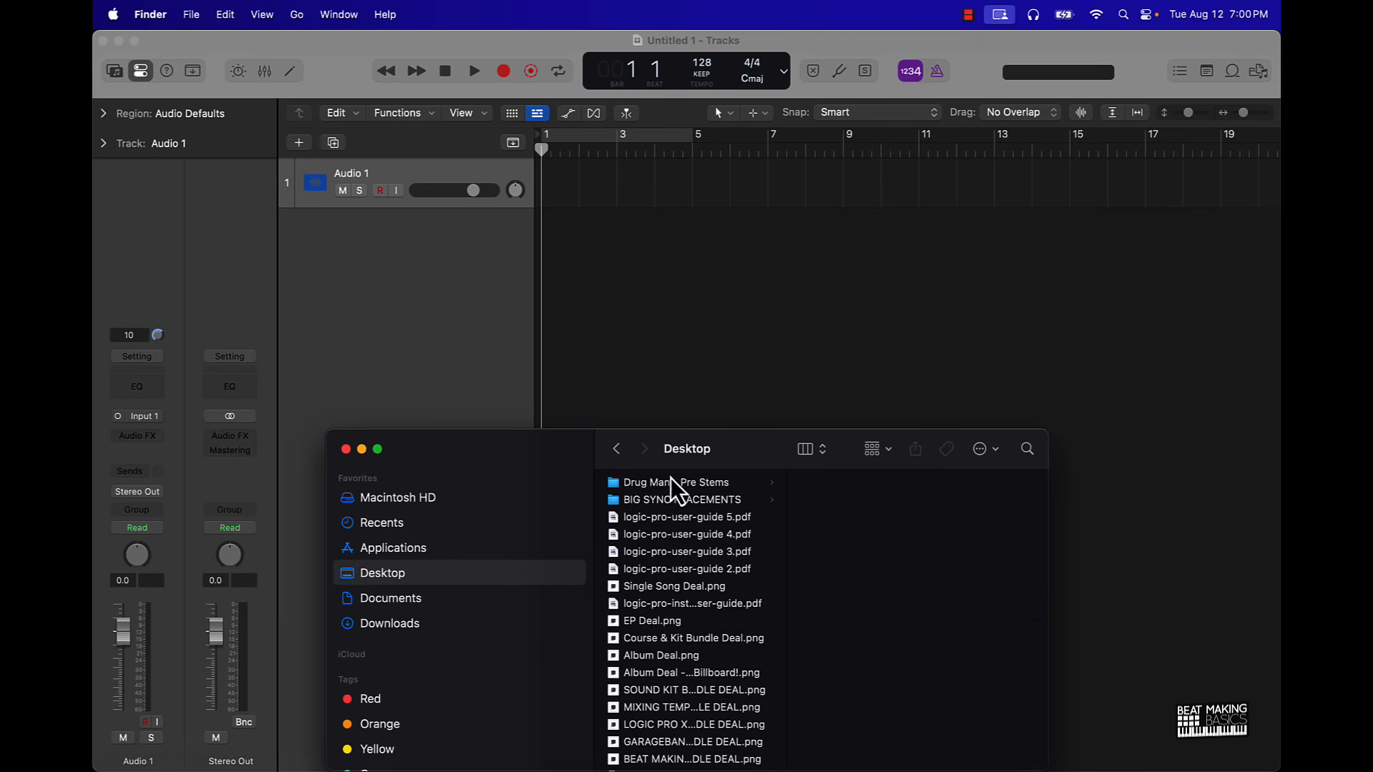
{"action": "left_click", "coordinate": [676, 484]}
{"action": "left_click_drag", "start_coordinate": [846, 672], "coordinate": [837, 460]}
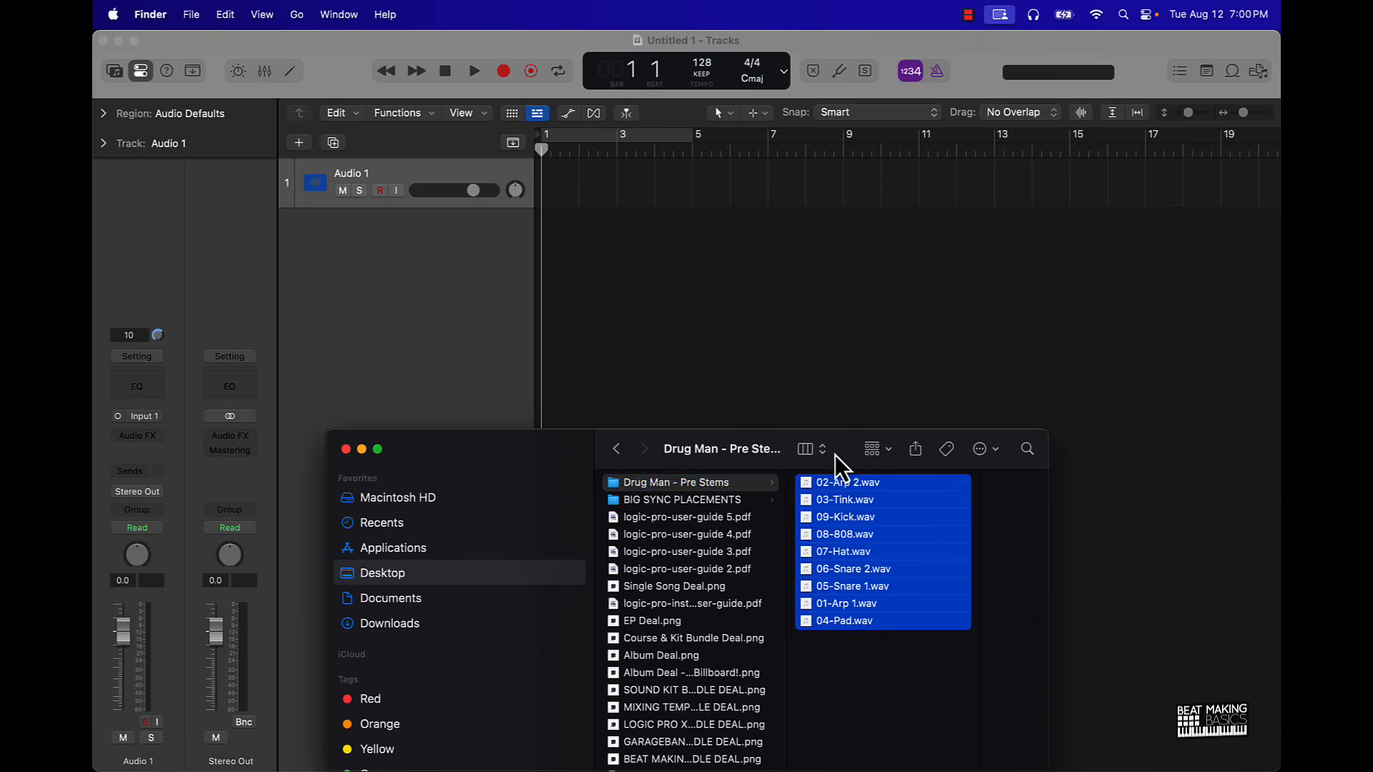
{"action": "left_click_drag", "start_coordinate": [701, 496], "coordinate": [704, 371]}
{"action": "left_click", "coordinate": [785, 346]}
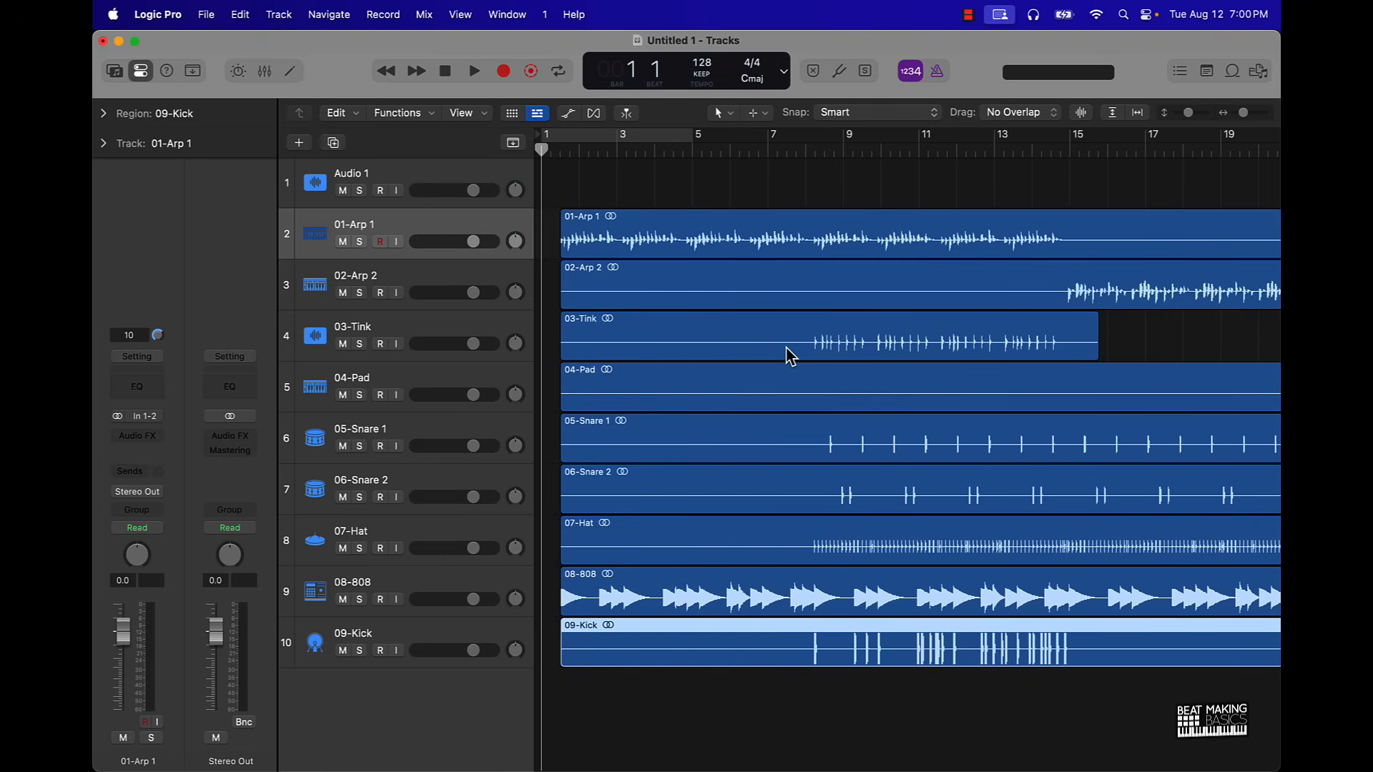
- Select all the imported audio regions and bring the playhead back to bar 1
{"action": "key", "text": "super+a"}
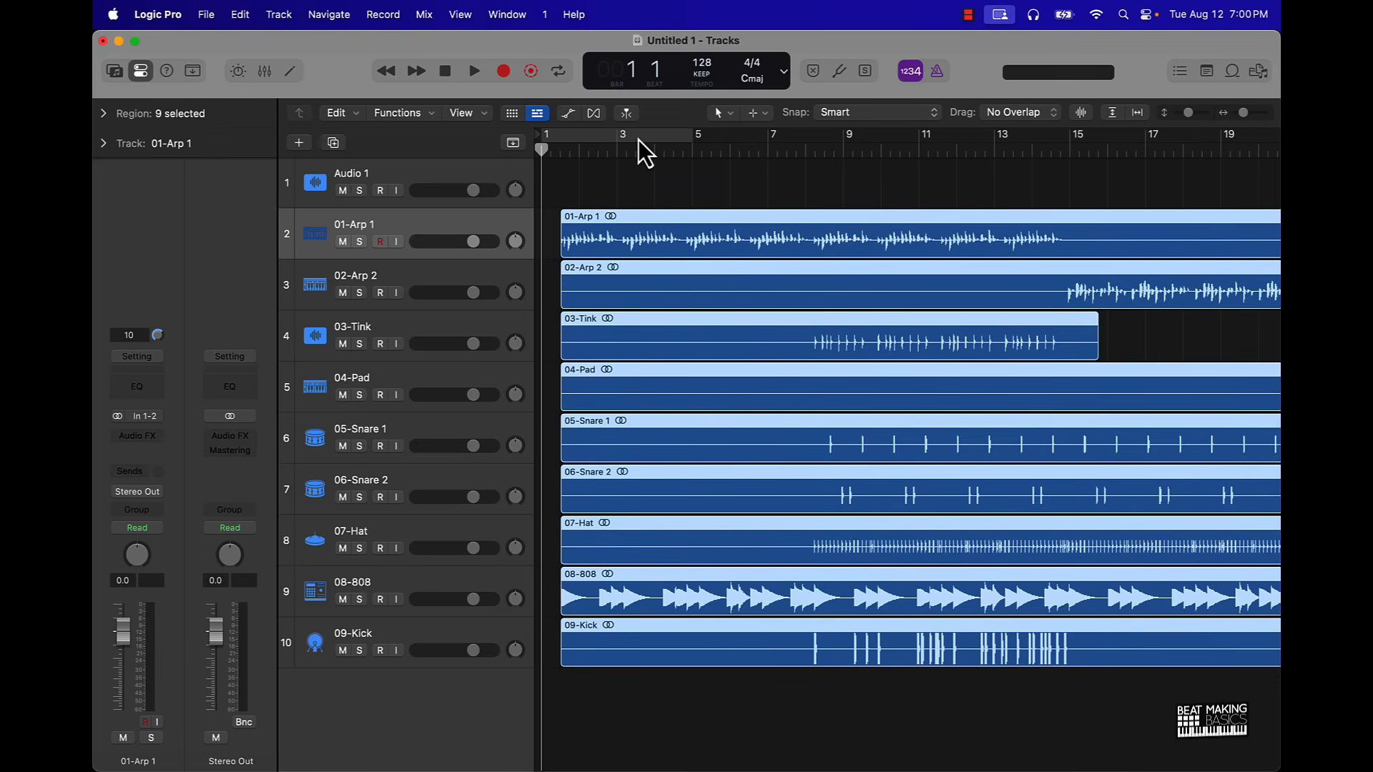
{"action": "key", "text": "space"}
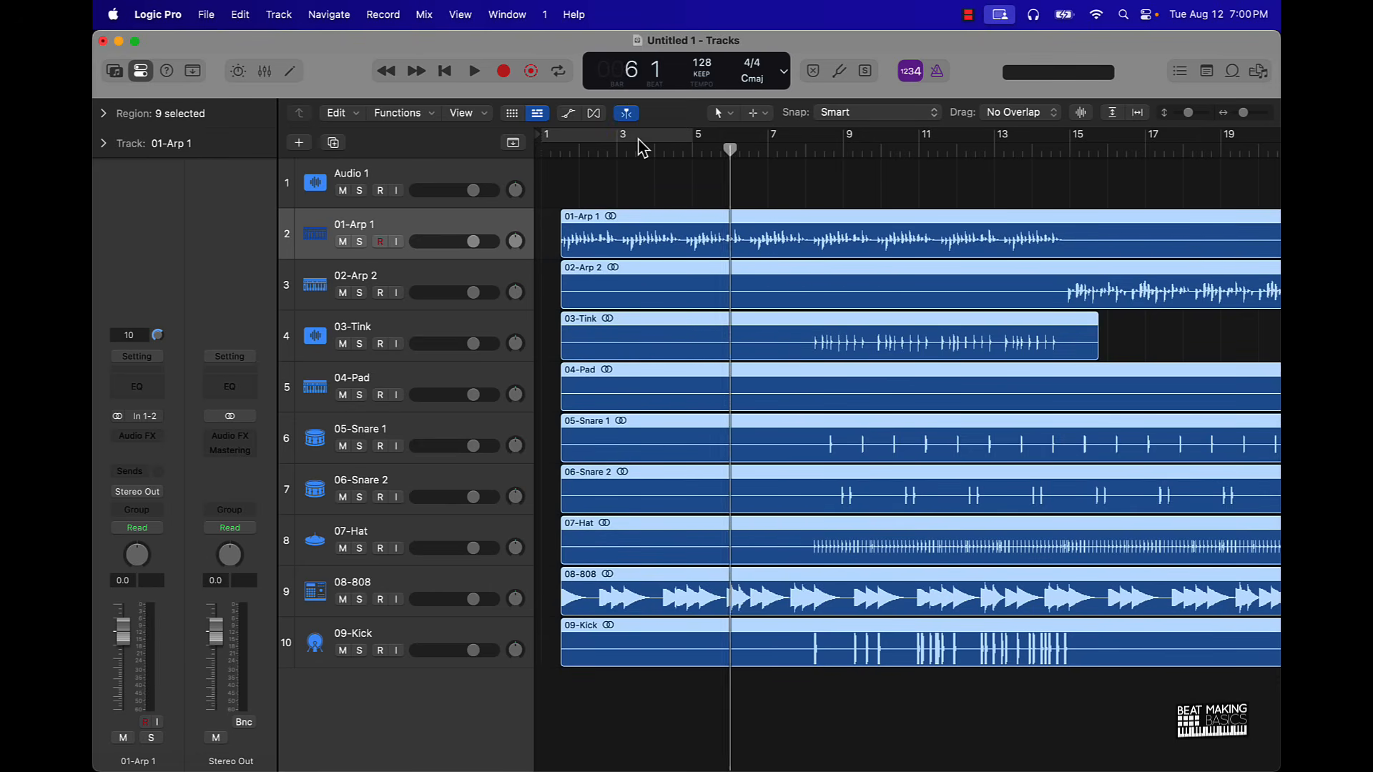
{"action": "key", "text": "comma"}
{"action": "key", "text": "comma"}
{"action": "key", "text": "comma"}
{"action": "key", "text": "comma"}
{"action": "key", "text": "comma"}
{"action": "key", "text": "comma"}
{"action": "key", "text": "comma"}
{"action": "key", "text": "period"}
{"action": "key", "text": "period"}
{"action": "key", "text": "period"}
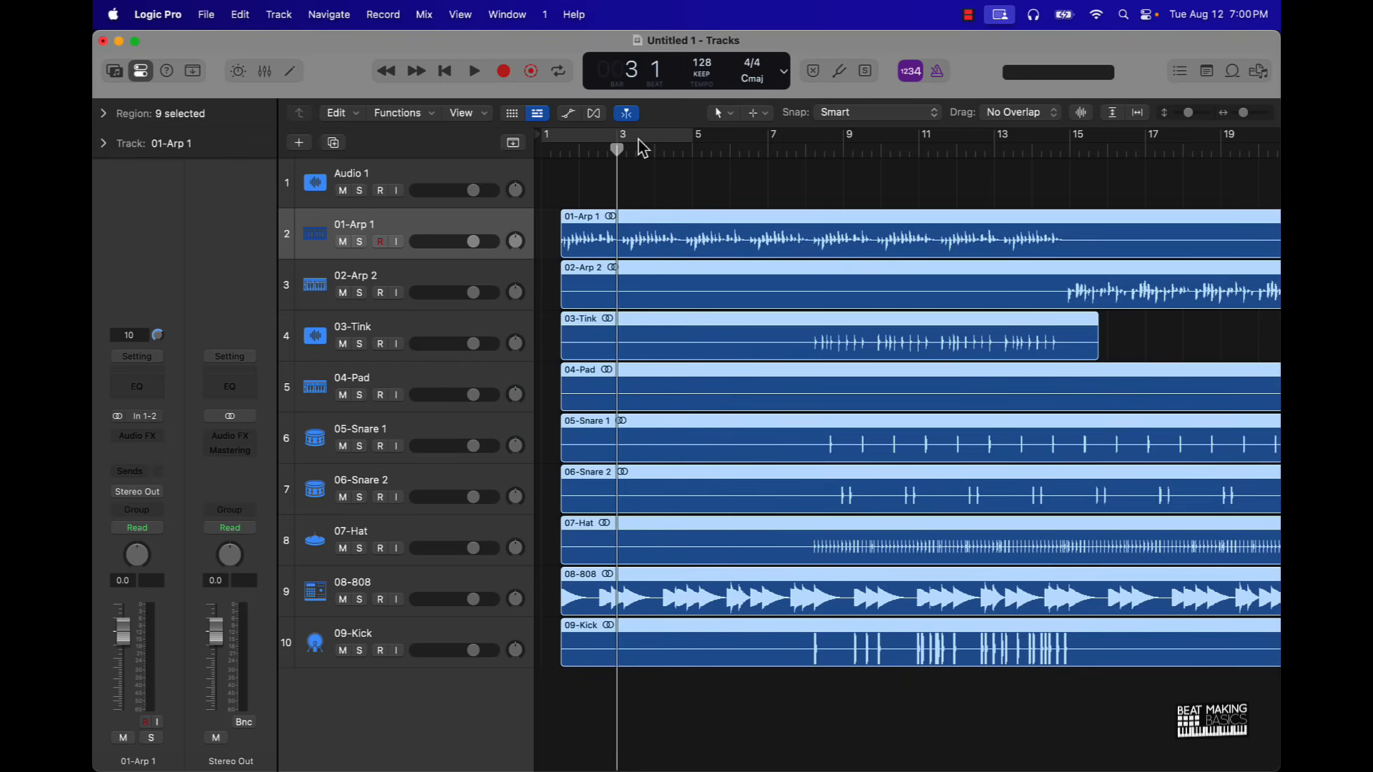
{"action": "key", "text": "comma"}
{"action": "key", "text": "comma"}
{"action": "key", "text": "comma"}
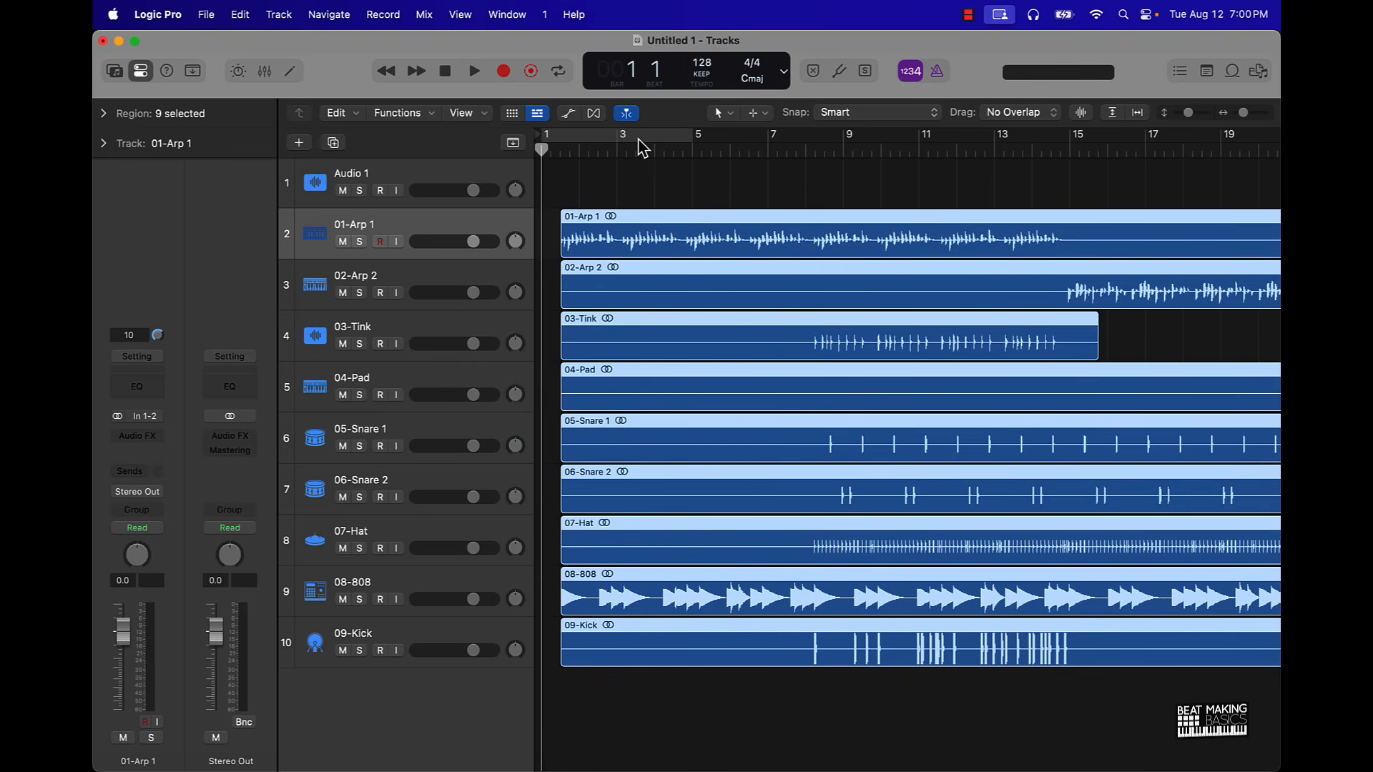
- Move all selected regions to the playhead at bar 10
{"action": "key", "text": "period"}
{"action": "key", "text": "period"}
{"action": "key", "text": "period"}
{"action": "key", "text": "comma"}
{"action": "key", "text": "comma"}
{"action": "key", "text": "comma"}
{"action": "key", "text": "period"}
{"action": "key", "text": "period"}
{"action": "key", "text": "period"}
{"action": "key", "text": "semicolon"}
{"action": "key", "text": "period"}
{"action": "key", "text": "period"}
{"action": "key", "text": "period"}
{"action": "key", "text": "period"}
{"action": "key", "text": "period"}
{"action": "key", "text": "period"}
{"action": "key", "text": "semicolon"}
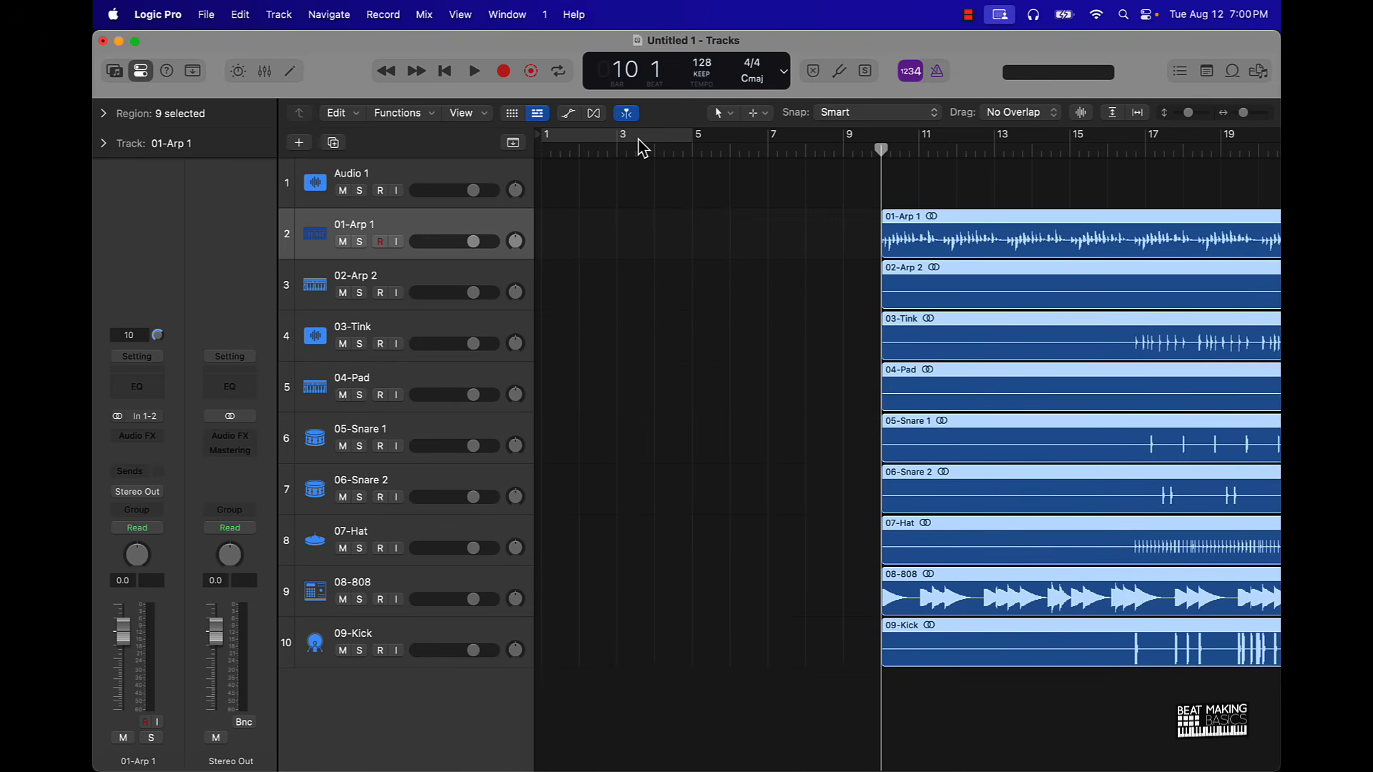
- Return the playhead to bar 1 and move all selected regions to it
{"action": "key", "text": "comma"}
{"action": "key", "text": "comma"}
{"action": "key", "text": "comma"}
{"action": "key", "text": "comma"}
{"action": "key", "text": "comma"}
{"action": "key", "text": "comma"}
{"action": "key", "text": "comma"}
{"action": "key", "text": "comma"}
{"action": "key", "text": "comma"}
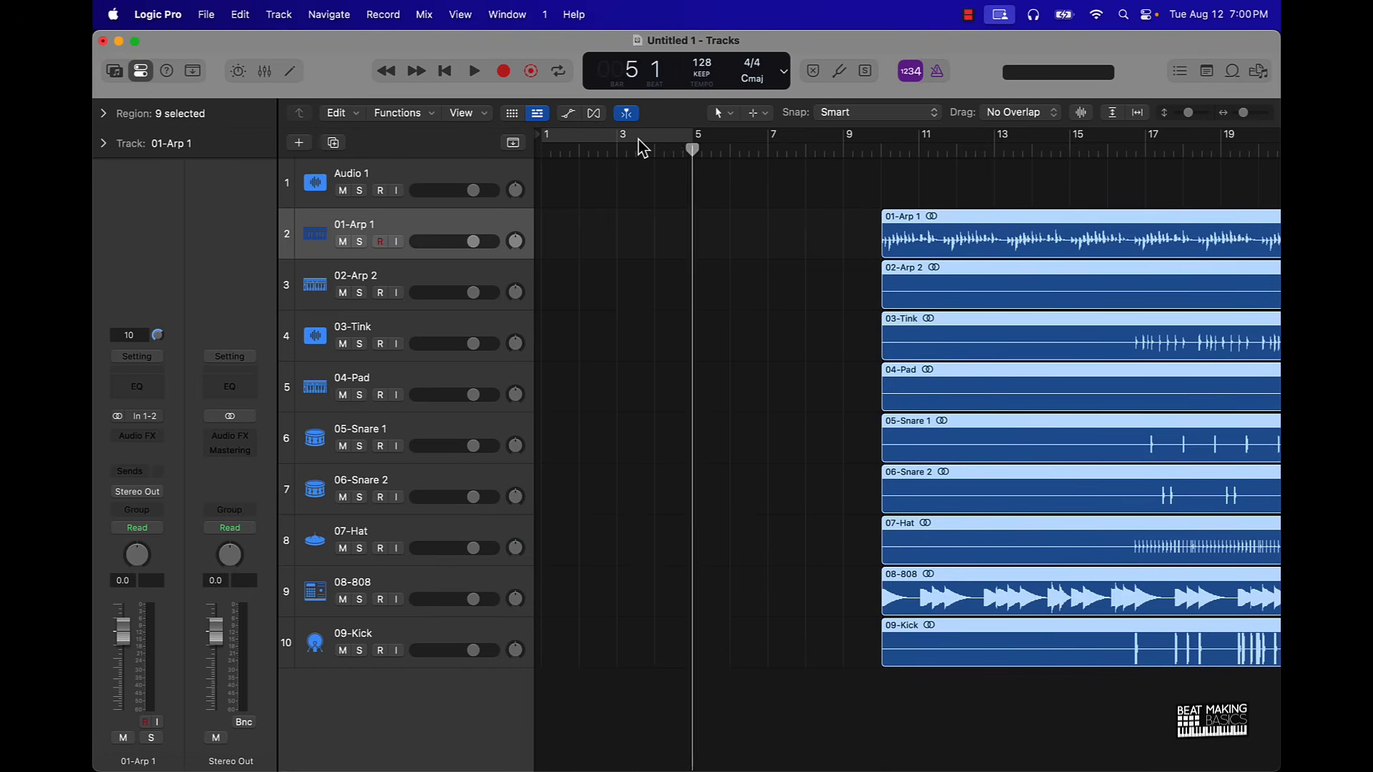
{"action": "key", "text": "semicolon"}
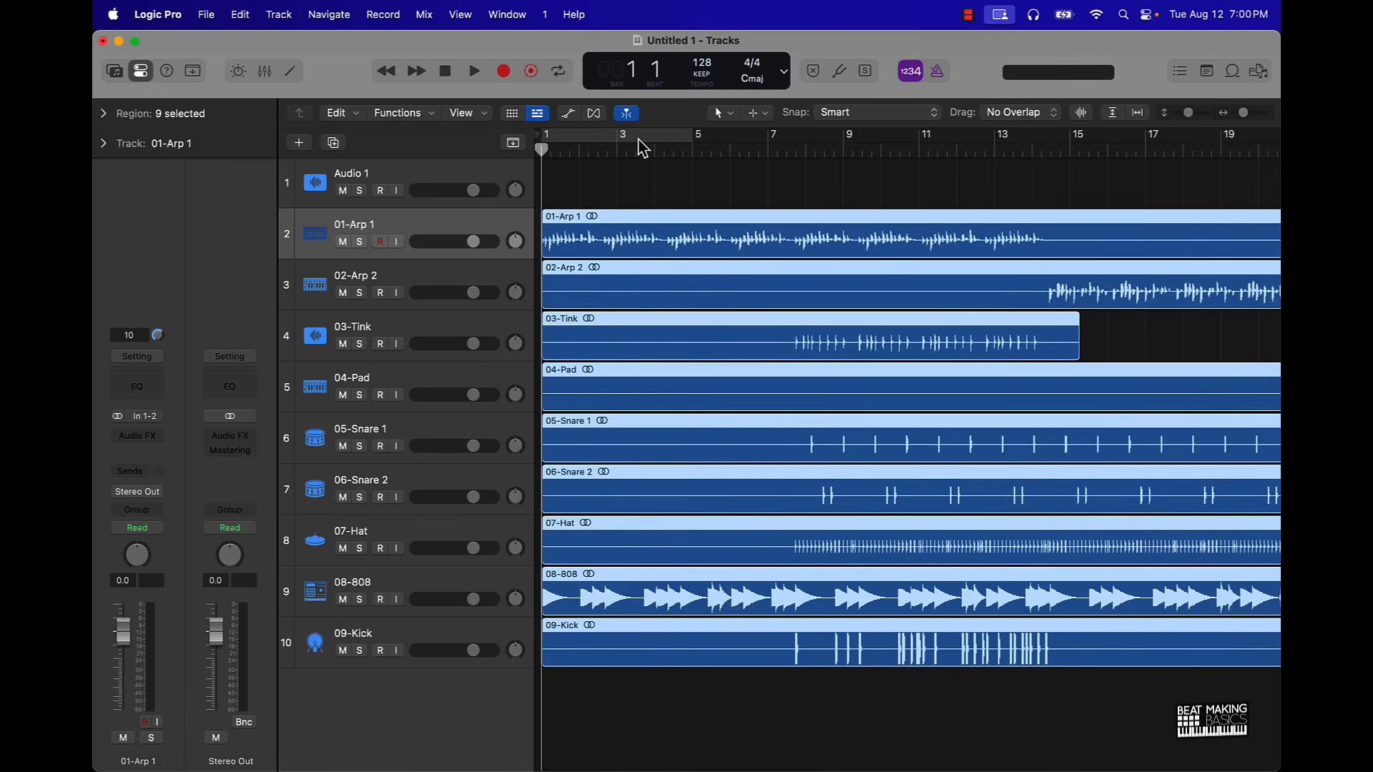
- Delete the empty Audio 1 track
{"action": "left_click", "coordinate": [660, 200]}
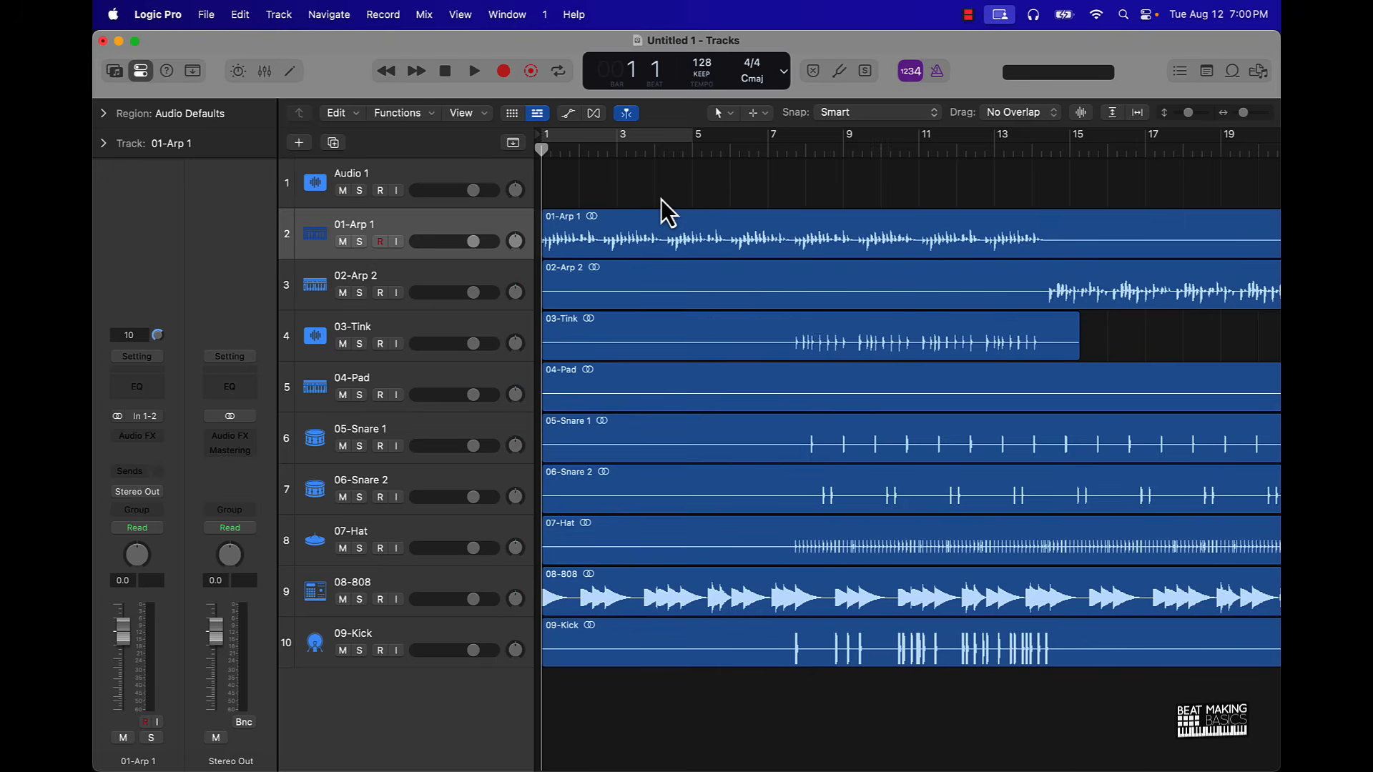
{"action": "left_click", "coordinate": [440, 177]}
{"action": "key", "text": "super+BackSpace"}
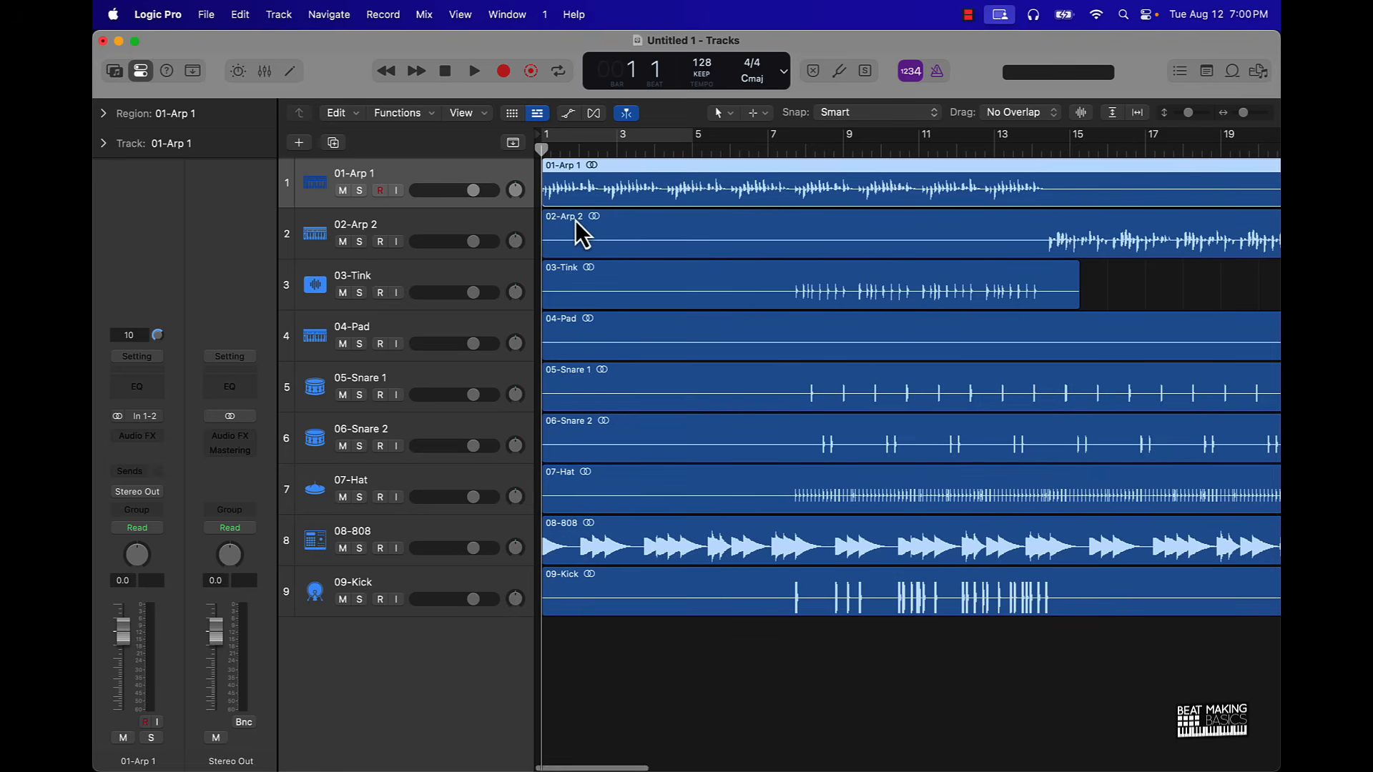
- Shorten the project by moving its end marker to just past the end of the 01-Arp 1 region
{"action": "scroll", "coordinate": [577, 221], "scroll_direction": "down", "scroll_amount": 6}
{"action": "scroll", "coordinate": [1127, 153], "scroll_direction": "down", "scroll_amount": 2}
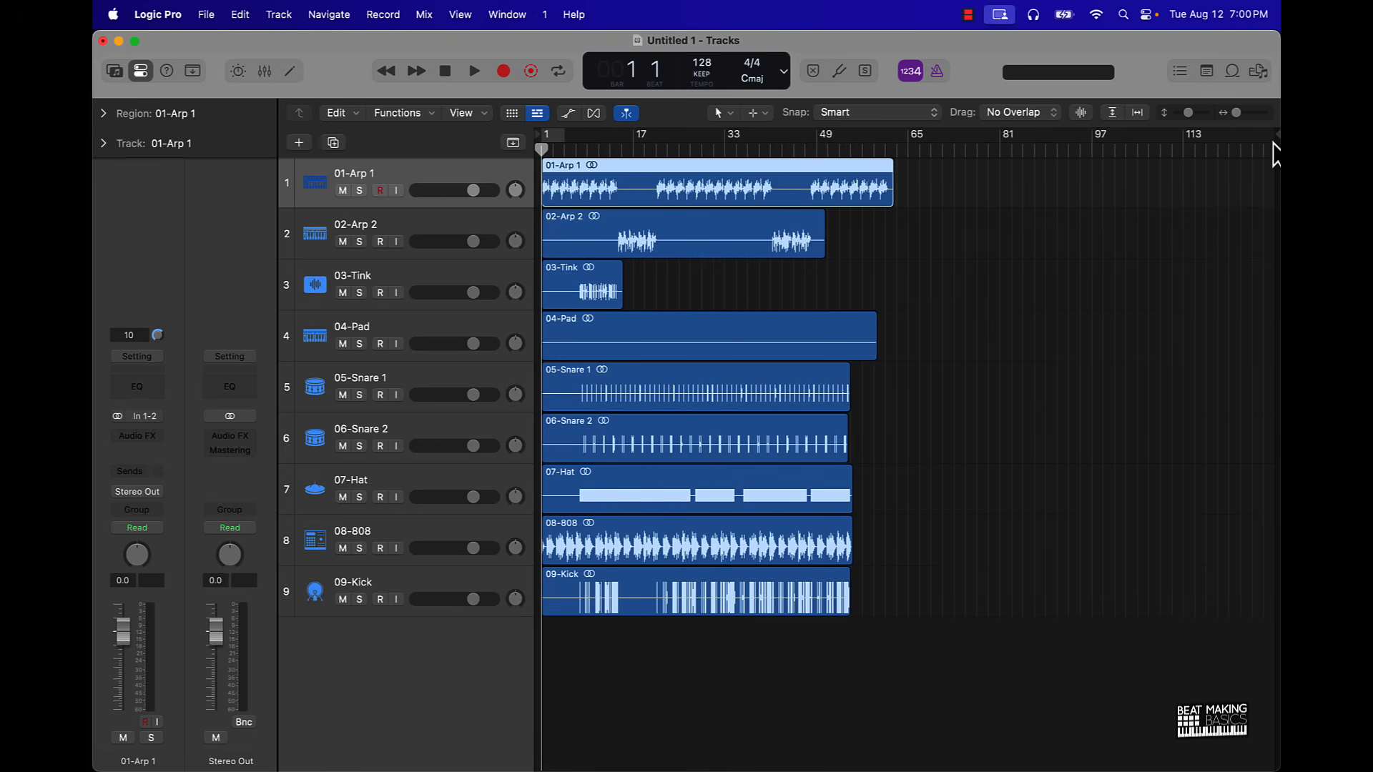
{"action": "left_click_drag", "start_coordinate": [1279, 140], "coordinate": [1279, 217]}
{"action": "left_click_drag", "start_coordinate": [1276, 135], "coordinate": [894, 290]}
{"action": "left_click", "coordinate": [855, 289]}
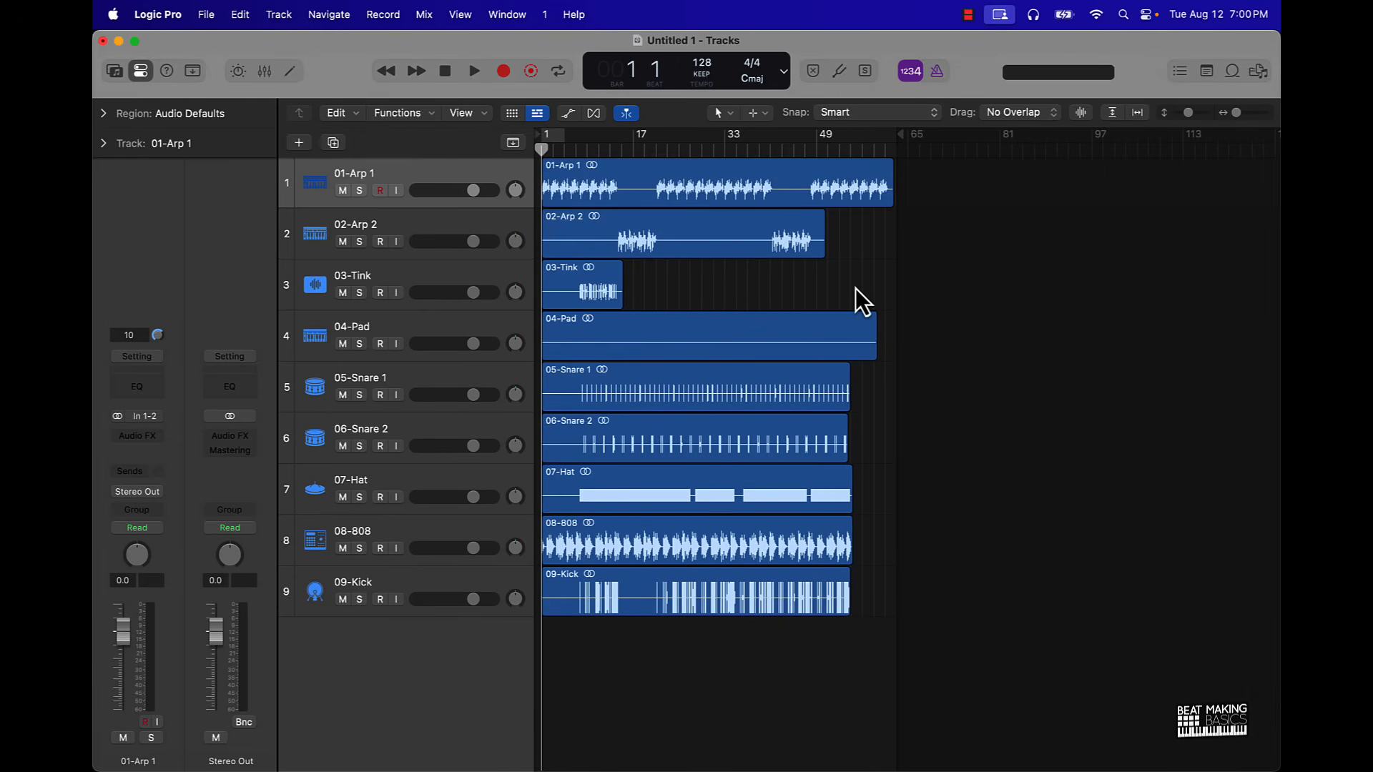
{"action": "scroll", "coordinate": [855, 289], "scroll_direction": "up", "scroll_amount": 6}
{"action": "scroll", "coordinate": [855, 289], "scroll_direction": "left", "scroll_amount": 15}
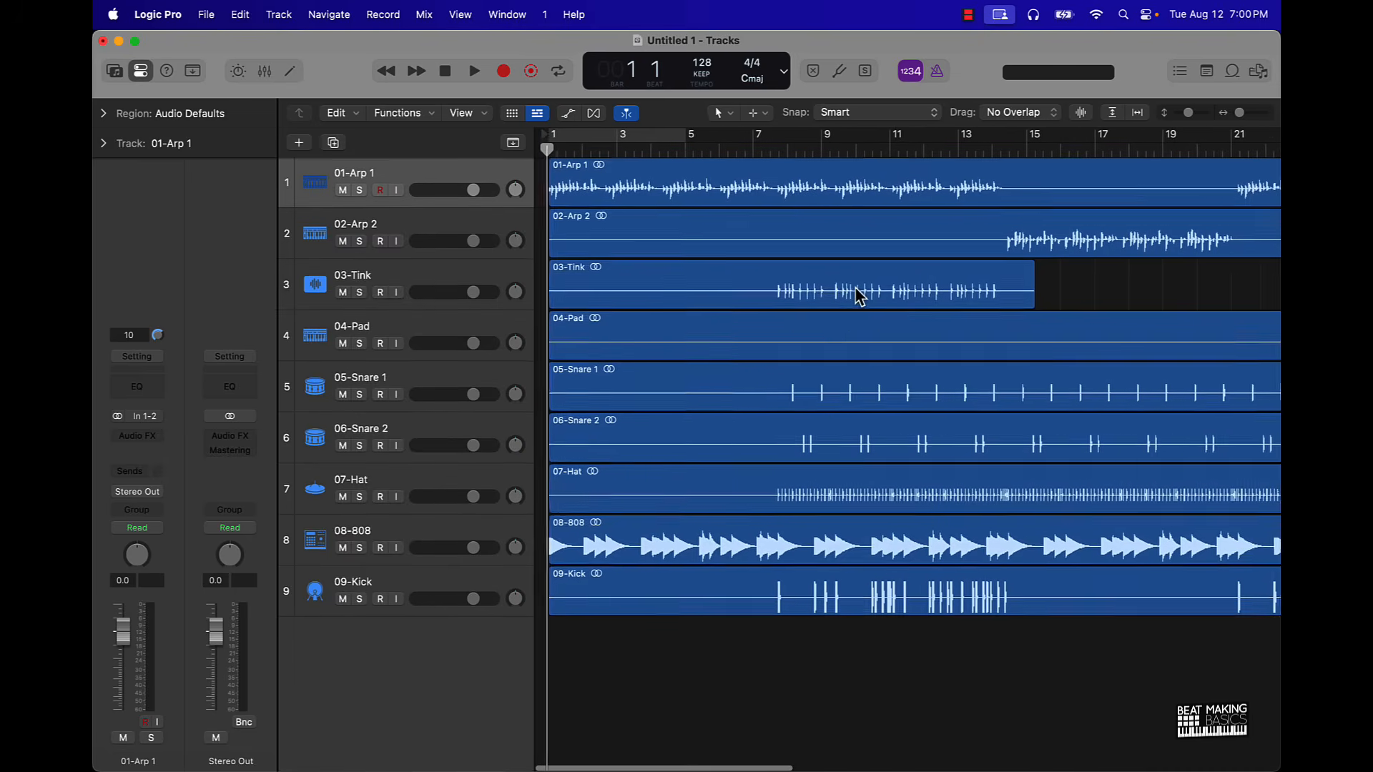
- Review the full length and alignment of the nine imported stem regions across the arrangement
{"action": "scroll", "coordinate": [855, 289], "scroll_direction": "down", "scroll_amount": 4}
{"action": "scroll", "coordinate": [856, 288], "scroll_direction": "up", "scroll_amount": 2}
{"action": "scroll", "coordinate": [856, 288], "scroll_direction": "down", "scroll_amount": 2}
{"action": "scroll", "coordinate": [856, 288], "scroll_direction": "up", "scroll_amount": 1}
{"action": "scroll", "coordinate": [856, 288], "scroll_direction": "down", "scroll_amount": 1}
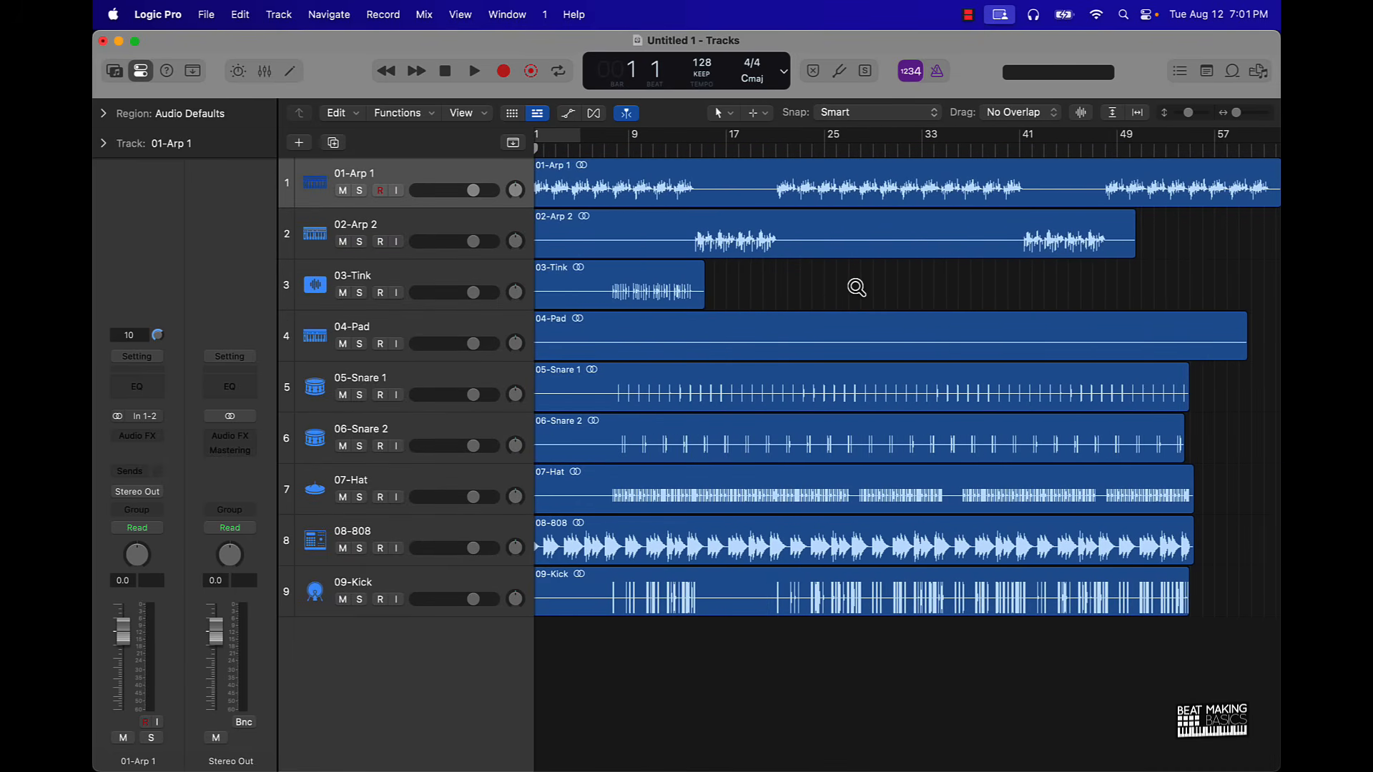
{"action": "scroll", "coordinate": [857, 287], "scroll_direction": "down", "scroll_amount": 1}
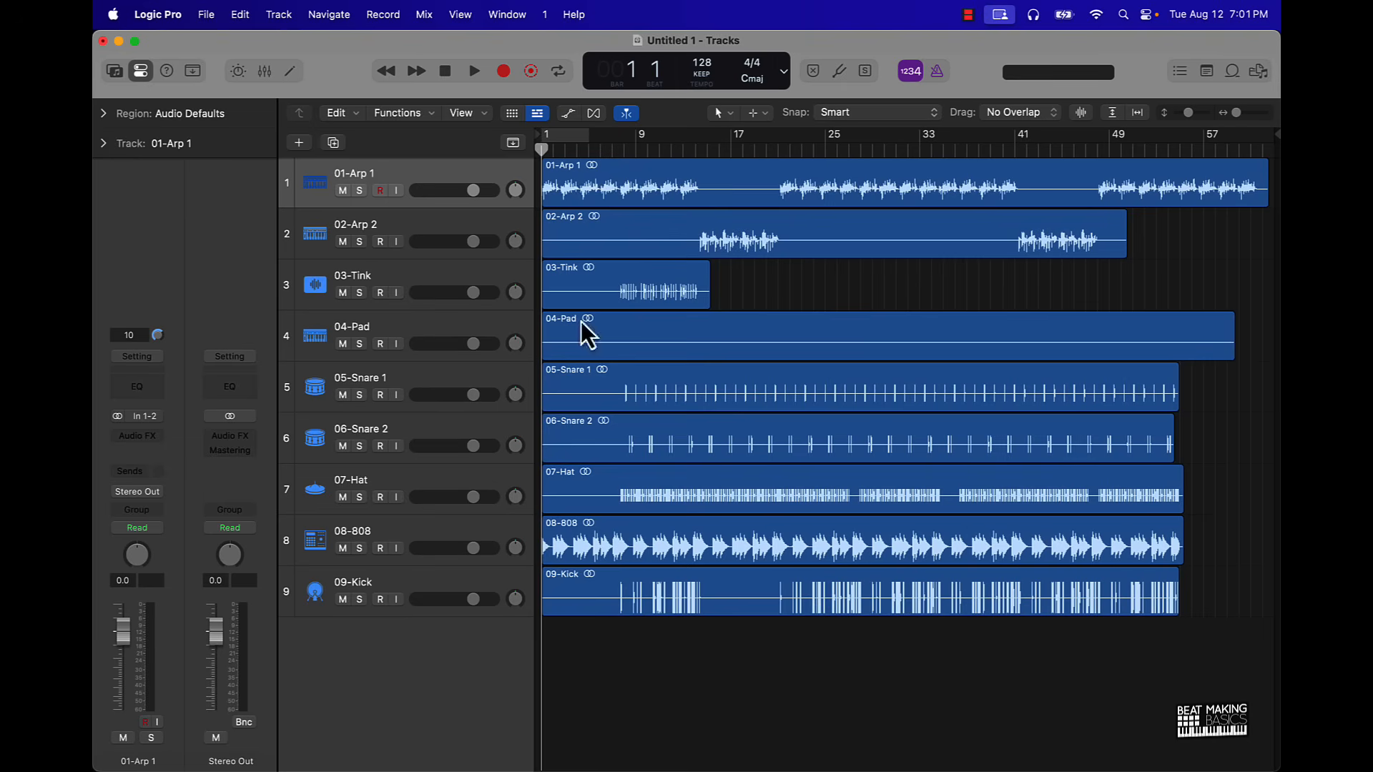
{"action": "scroll", "coordinate": [649, 139], "scroll_direction": "up", "scroll_amount": 3}
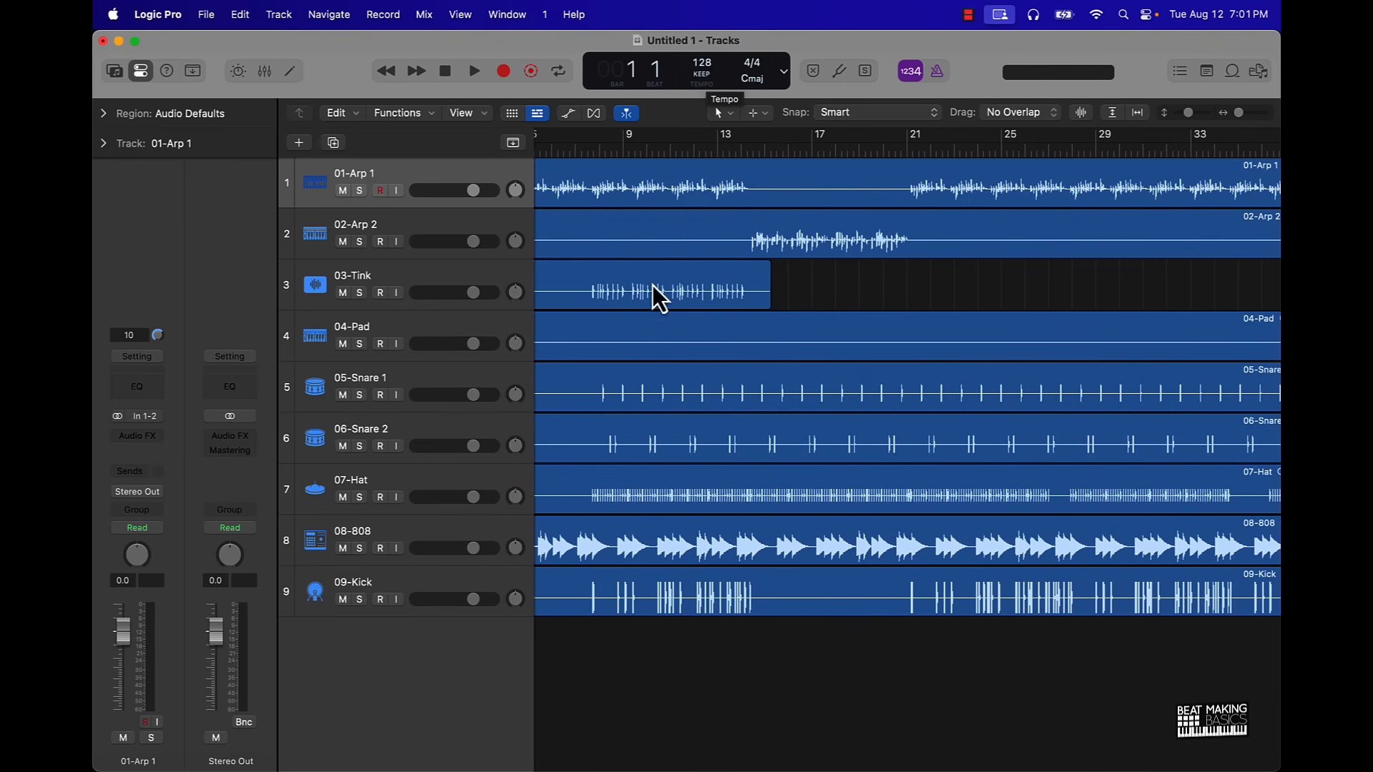
{"action": "scroll", "coordinate": [652, 284], "scroll_direction": "left", "scroll_amount": 5}
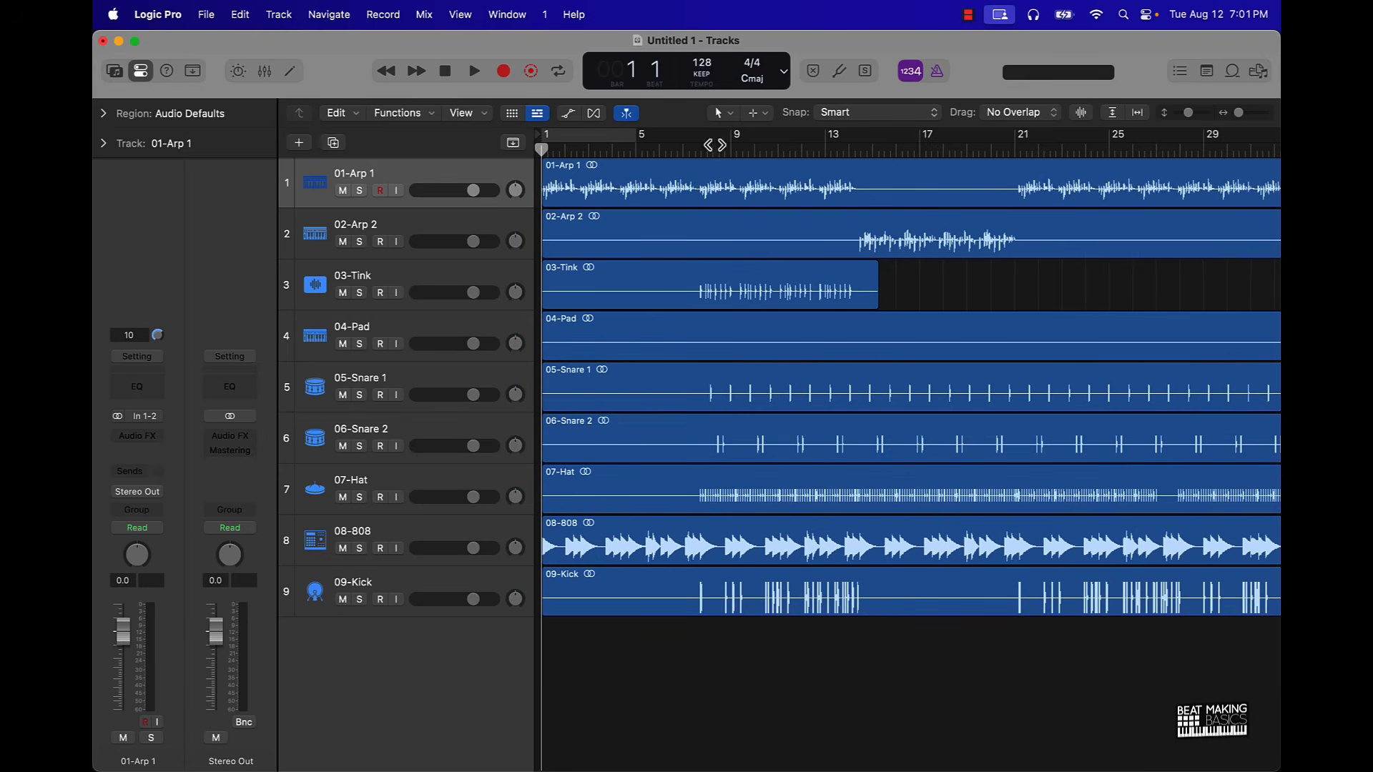
- Set a cycle range from bar 9 to bar 17 and change the project tempo to 152 BPM
{"action": "left_click_drag", "start_coordinate": [730, 139], "coordinate": [830, 141]}
{"action": "left_click_drag", "start_coordinate": [700, 62], "coordinate": [700, 18]}
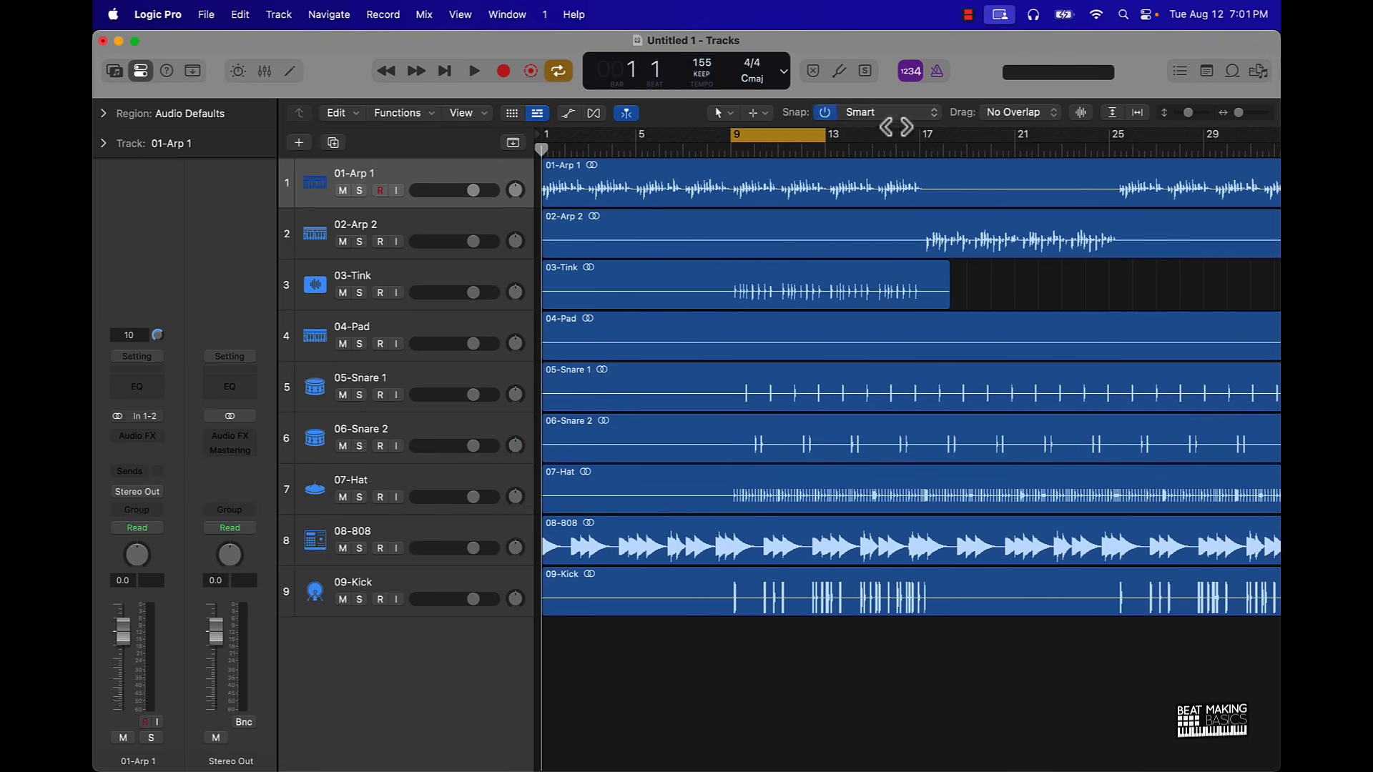
{"action": "left_click_drag", "start_coordinate": [820, 147], "coordinate": [911, 147]}
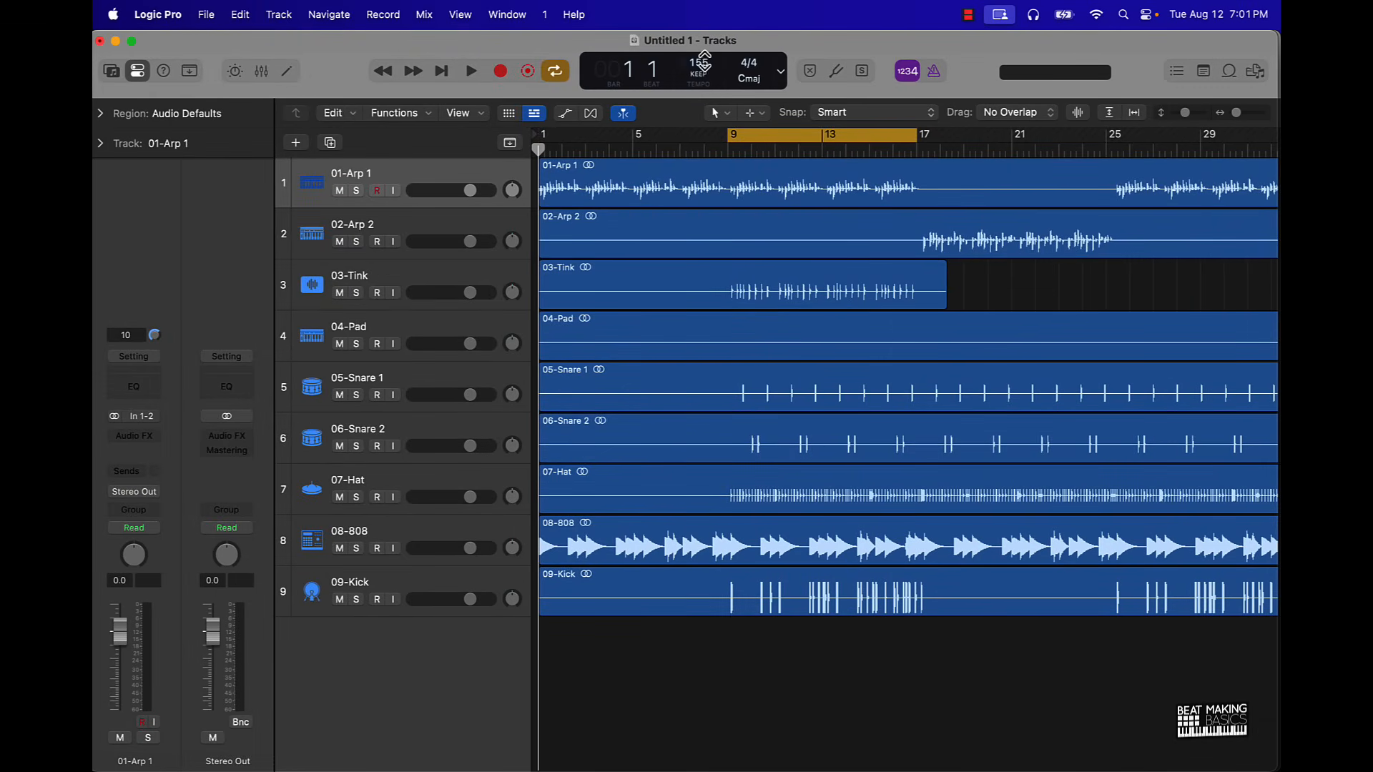
{"action": "mouse_move", "coordinate": [700, 63]}
{"action": "left_mouse_down"}
{"action": "mouse_move", "coordinate": [700, 49]}
{"action": "mouse_move", "coordinate": [707, 75]}
{"action": "left_mouse_up"}
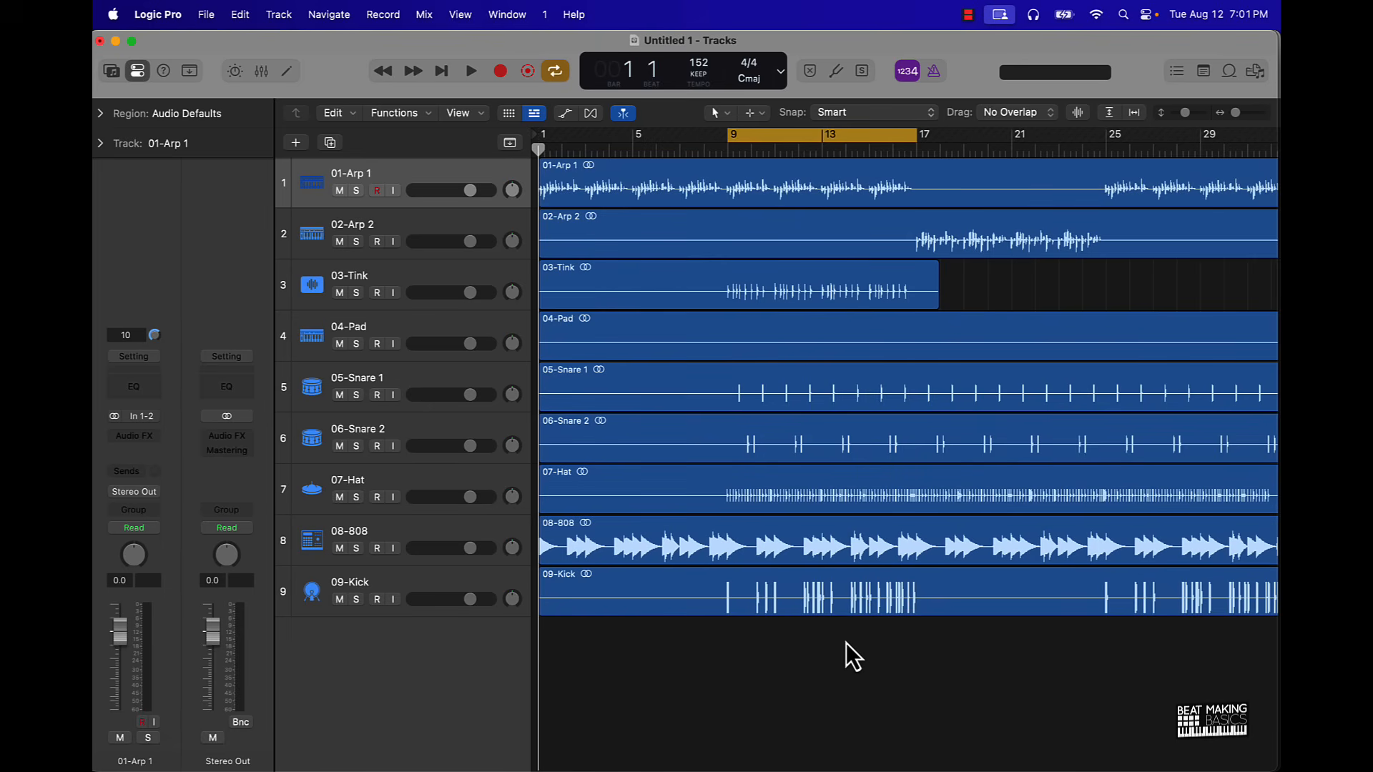
- Show the Mixer and lower the faders of all nine track channels together to minus infinity
{"action": "left_click", "coordinate": [260, 71]}
{"action": "left_click", "coordinate": [779, 734]}
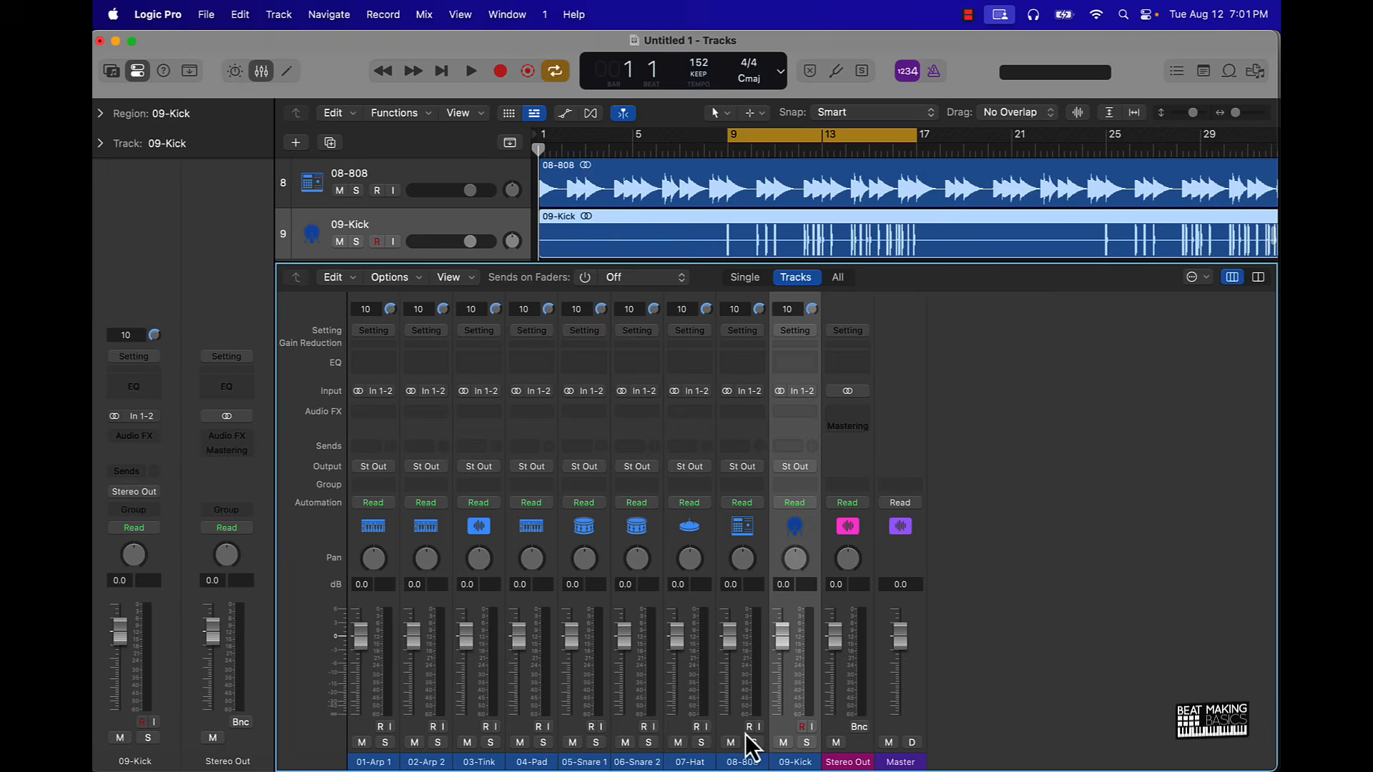
{"action": "left_click", "coordinate": [360, 724], "text": "shift"}
{"action": "left_click_drag", "start_coordinate": [360, 637], "coordinate": [360, 709]}
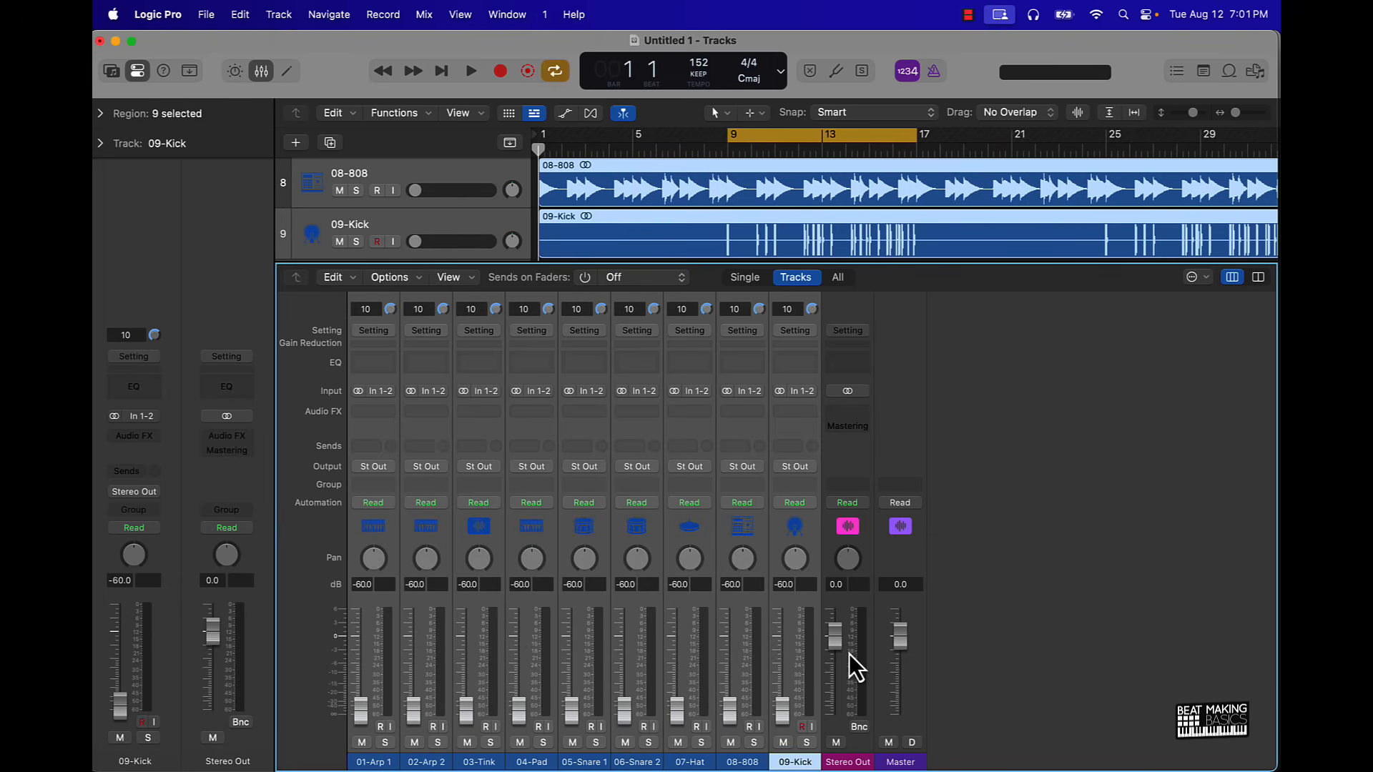
{"action": "left_click_drag", "start_coordinate": [782, 709], "coordinate": [784, 726]}
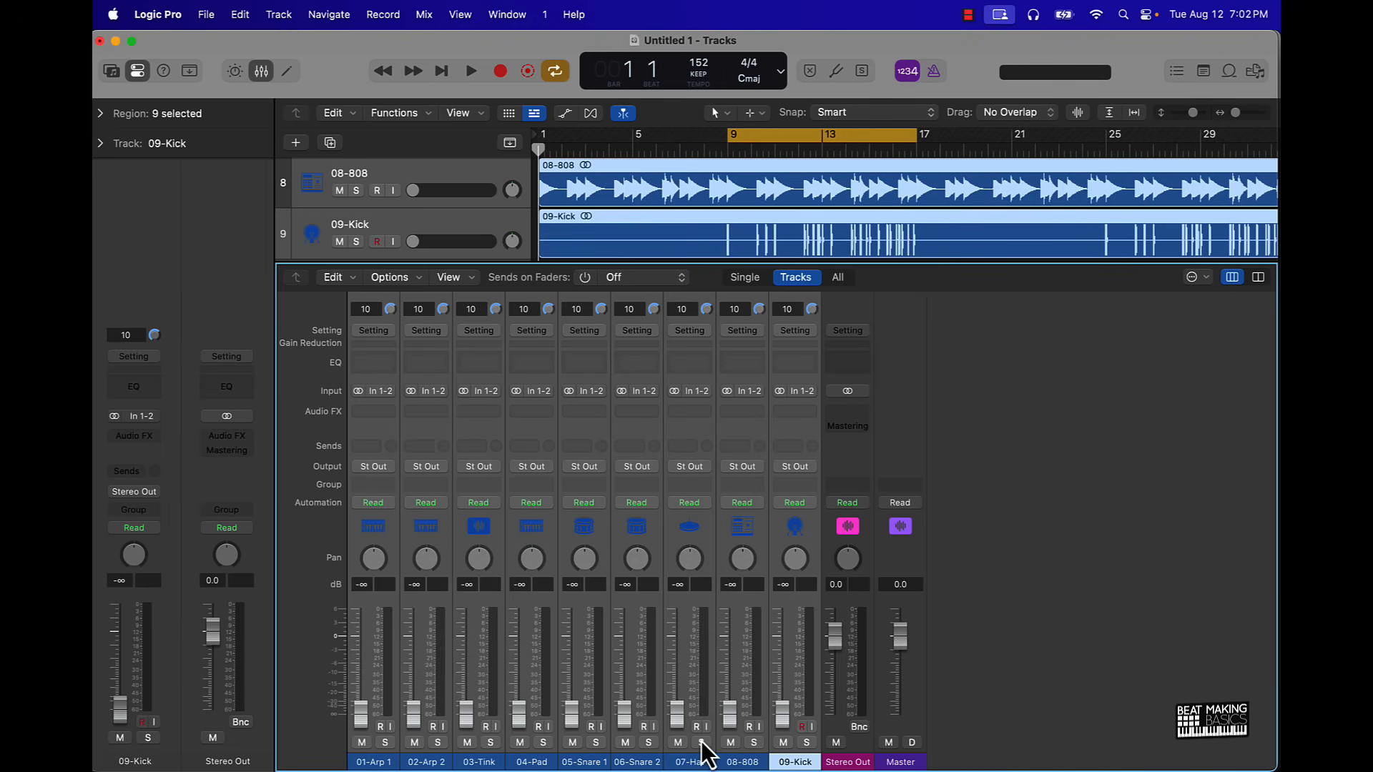
- Raise the 08-808, 09-Kick, 05-Snare 1 and 06-Snare 2 faders to 0.0 dB
{"action": "left_click", "coordinate": [791, 730]}
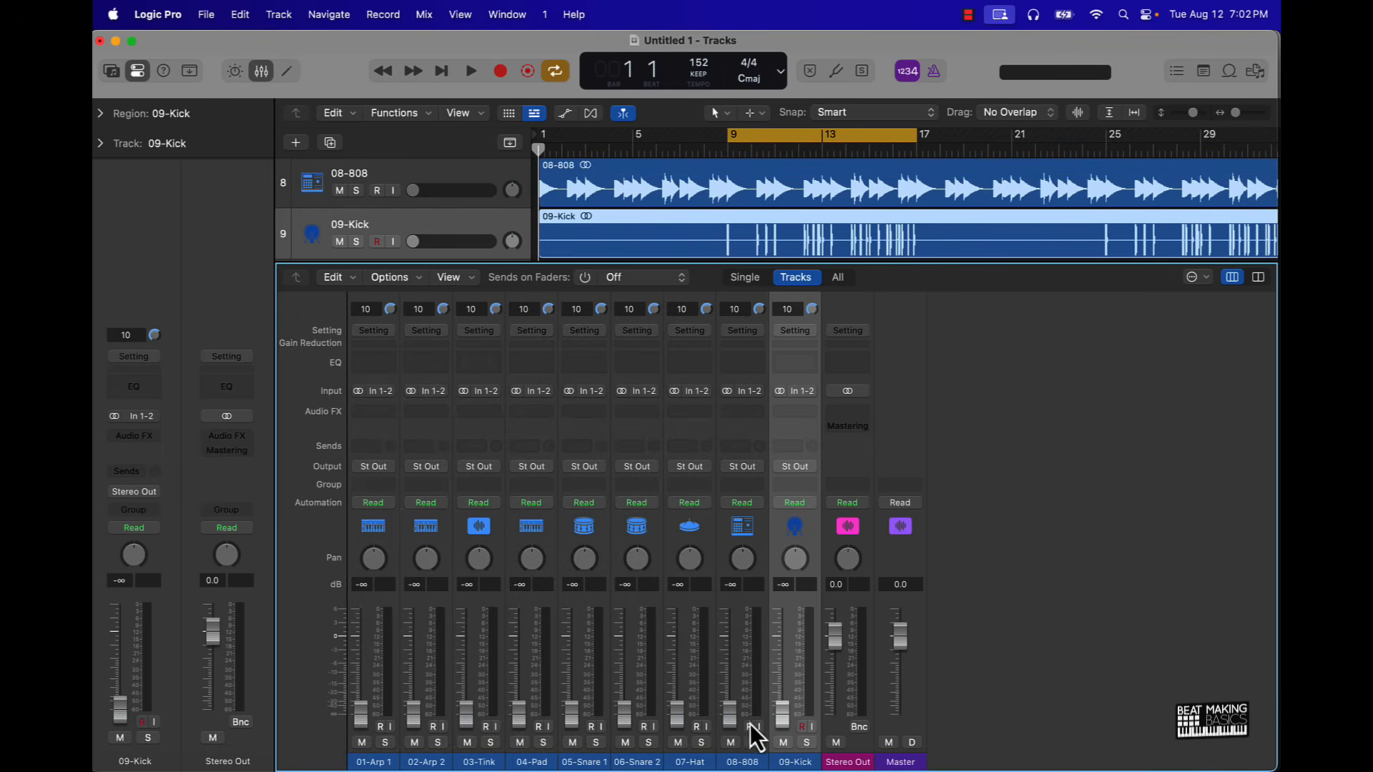
{"action": "left_click_drag", "start_coordinate": [731, 722], "coordinate": [731, 647]}
{"action": "left_click_drag", "start_coordinate": [782, 711], "coordinate": [782, 635]}
{"action": "left_click", "coordinate": [735, 636], "text": "alt"}
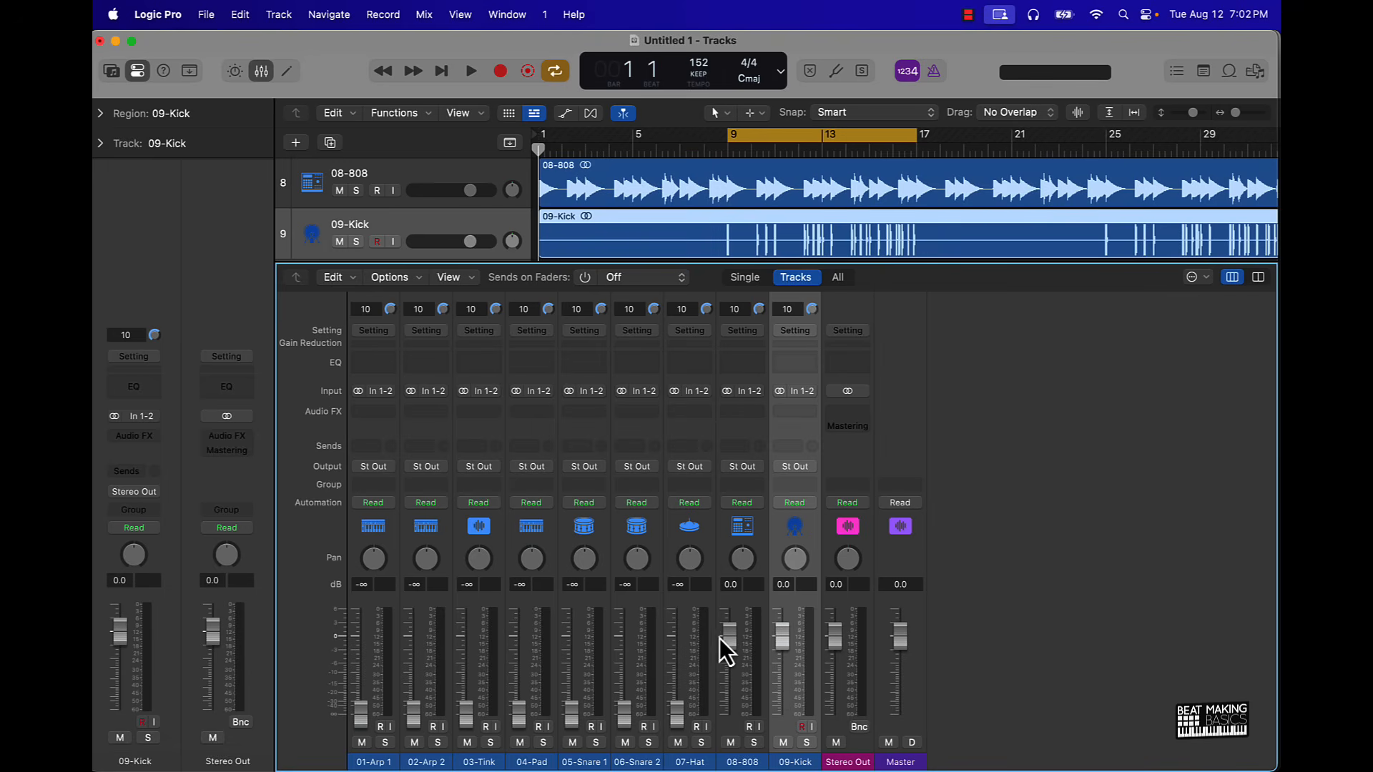
{"action": "left_click", "coordinate": [572, 762]}
{"action": "left_click", "coordinate": [620, 762], "text": "shift"}
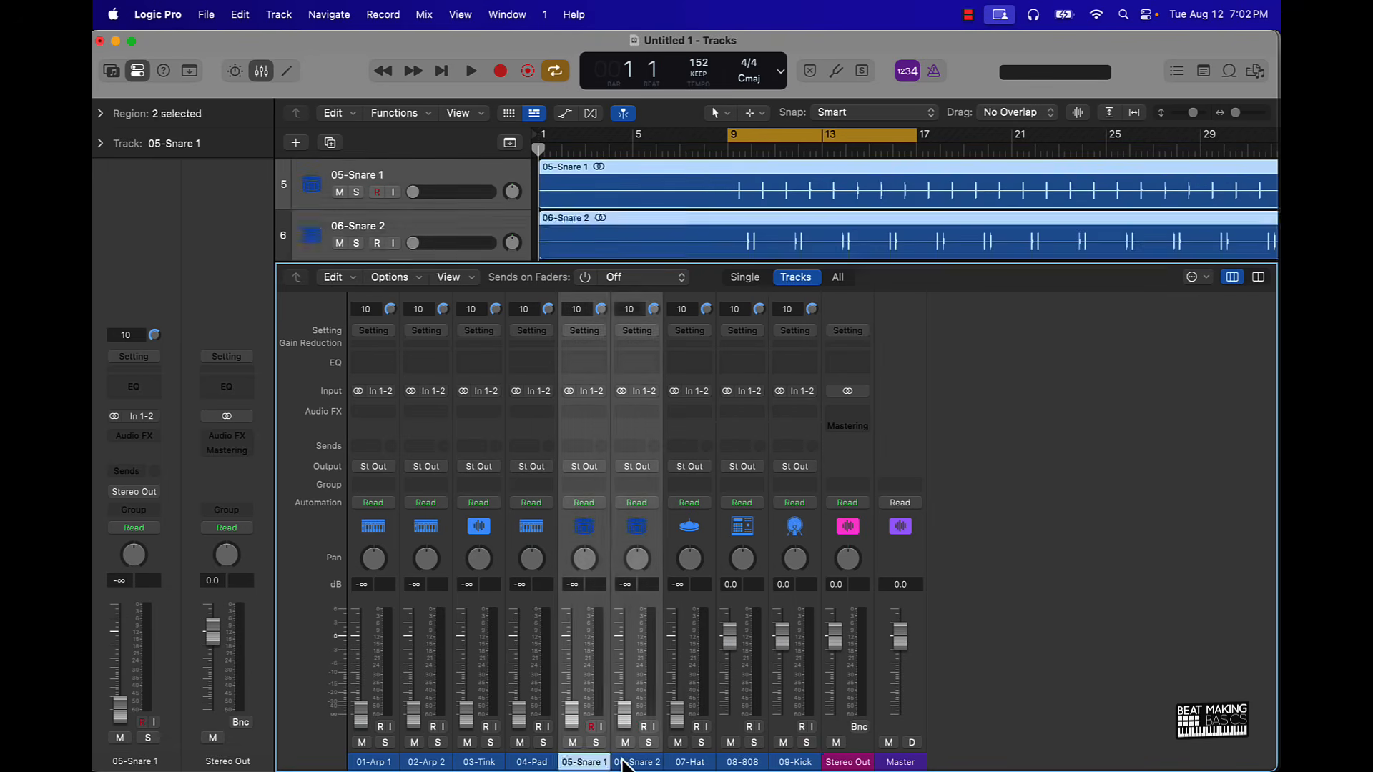
{"action": "left_click", "coordinate": [621, 671], "text": "alt"}
- Play the cycle and lower all nine channel faders together until the 808, kick and snares sit at -7.4 dB, clearing the output peak
{"action": "key", "text": "space"}
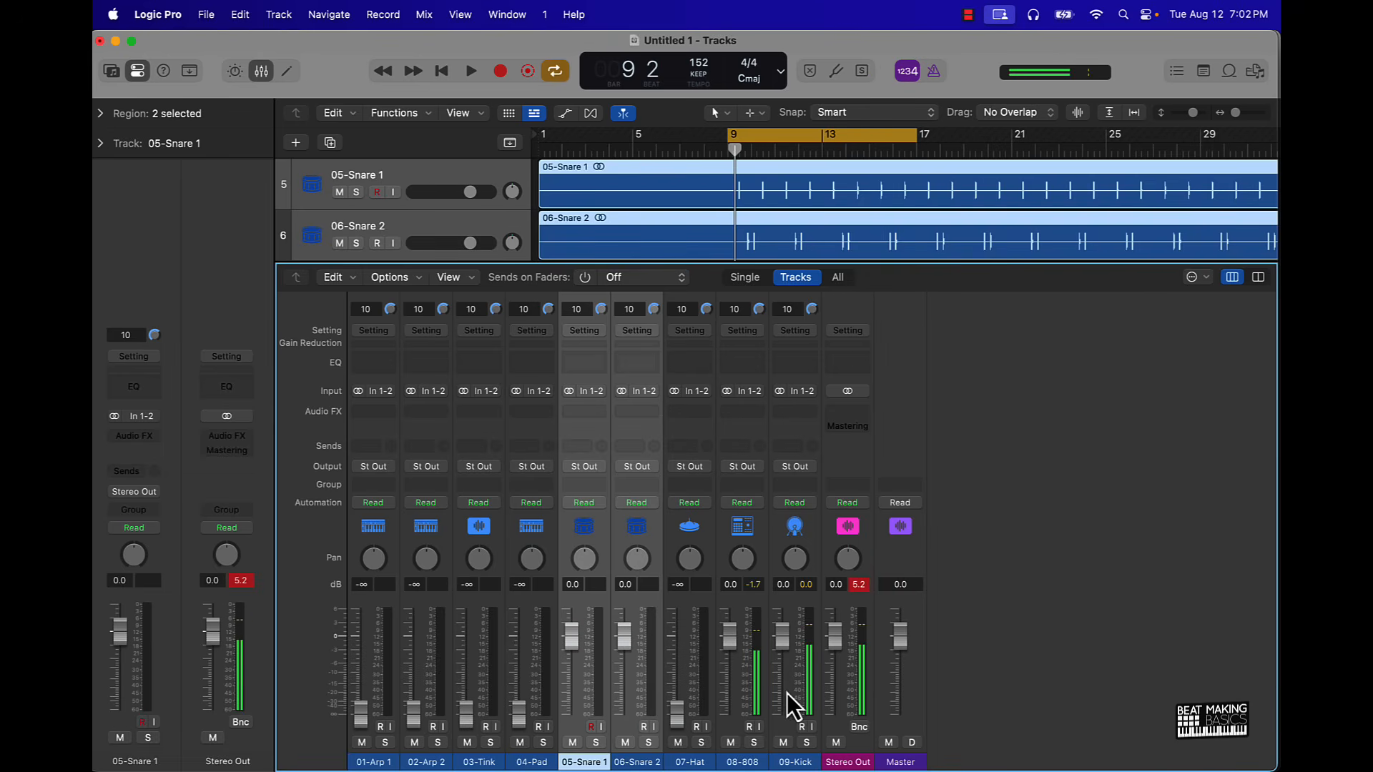
{"action": "left_click_drag", "start_coordinate": [789, 729], "coordinate": [366, 704]}
{"action": "left_click_drag", "start_coordinate": [575, 634], "coordinate": [572, 682]}
{"action": "key", "text": "space"}
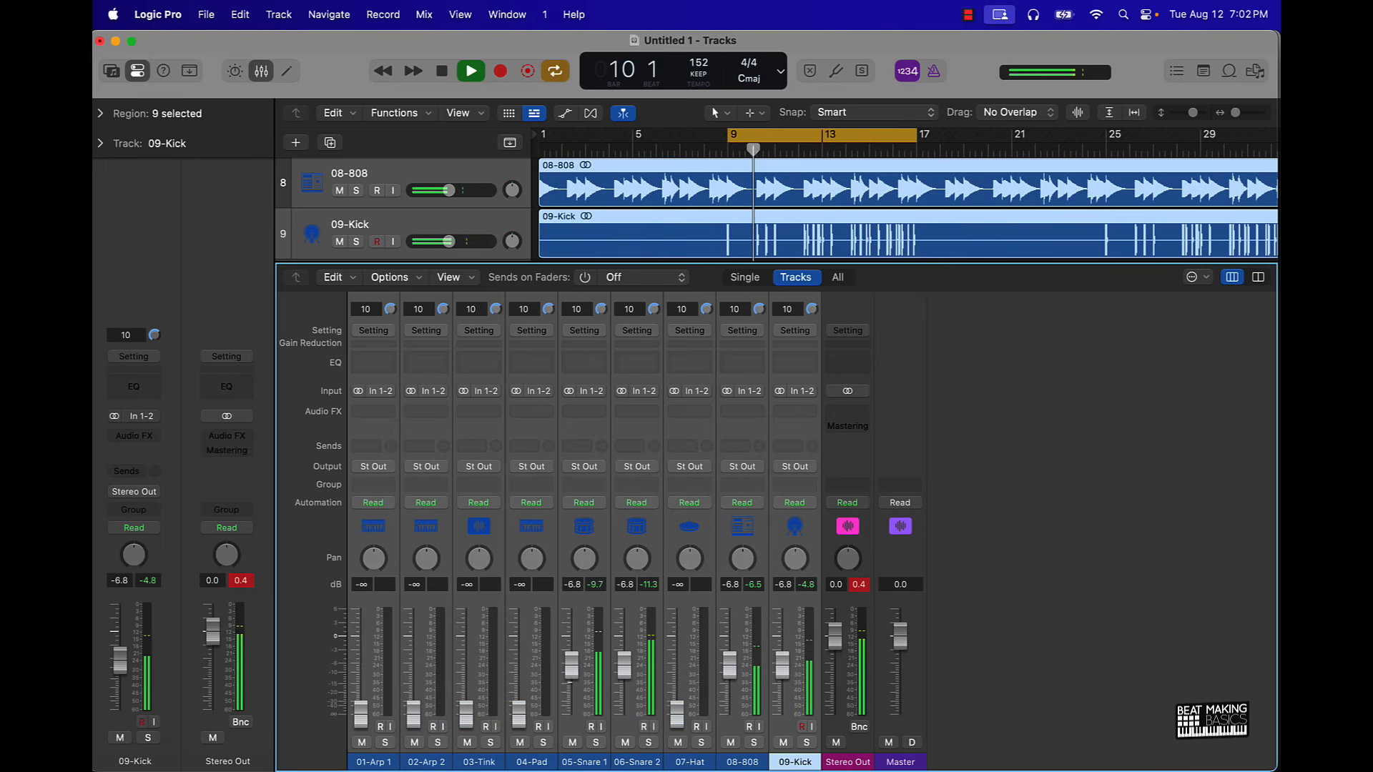
{"action": "key", "text": "XF86AudioLowerVolume"}
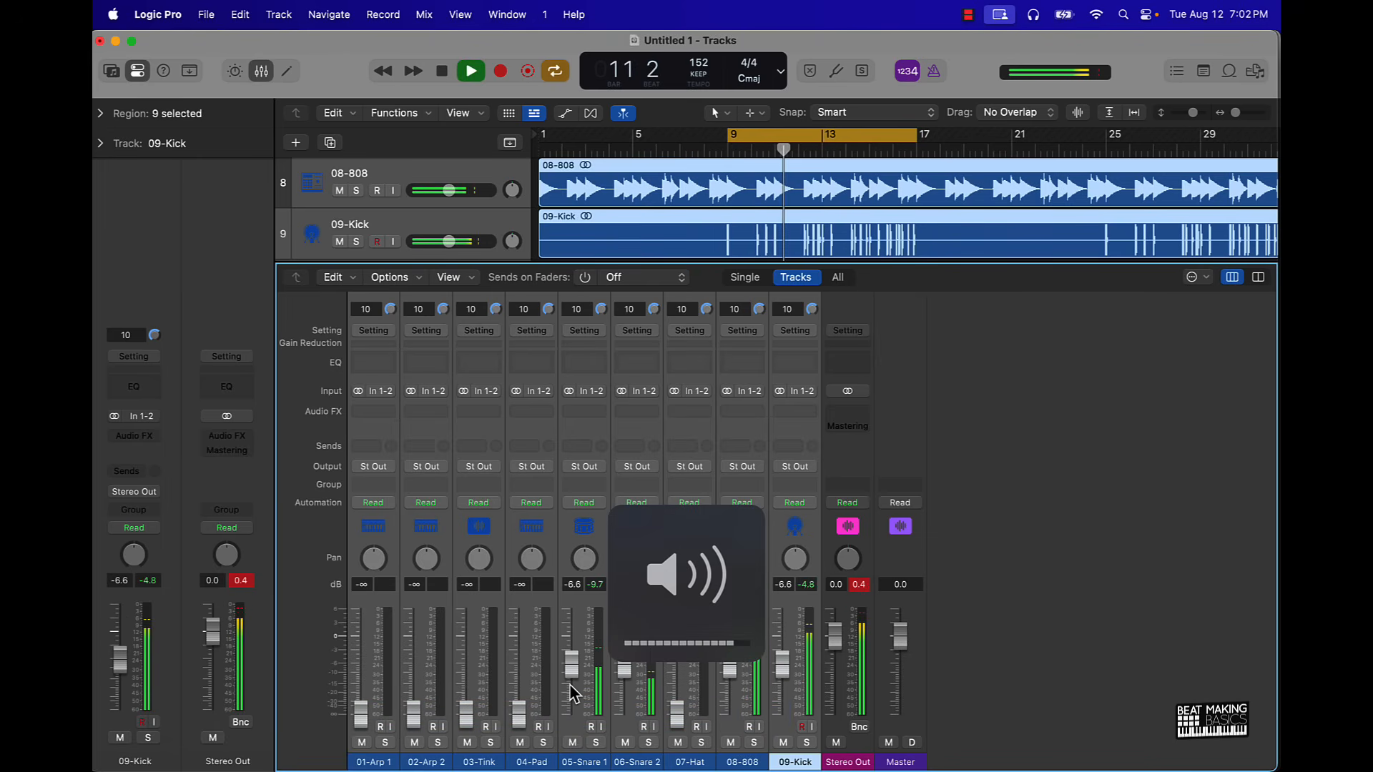
{"action": "left_click_drag", "start_coordinate": [570, 682], "coordinate": [571, 679]}
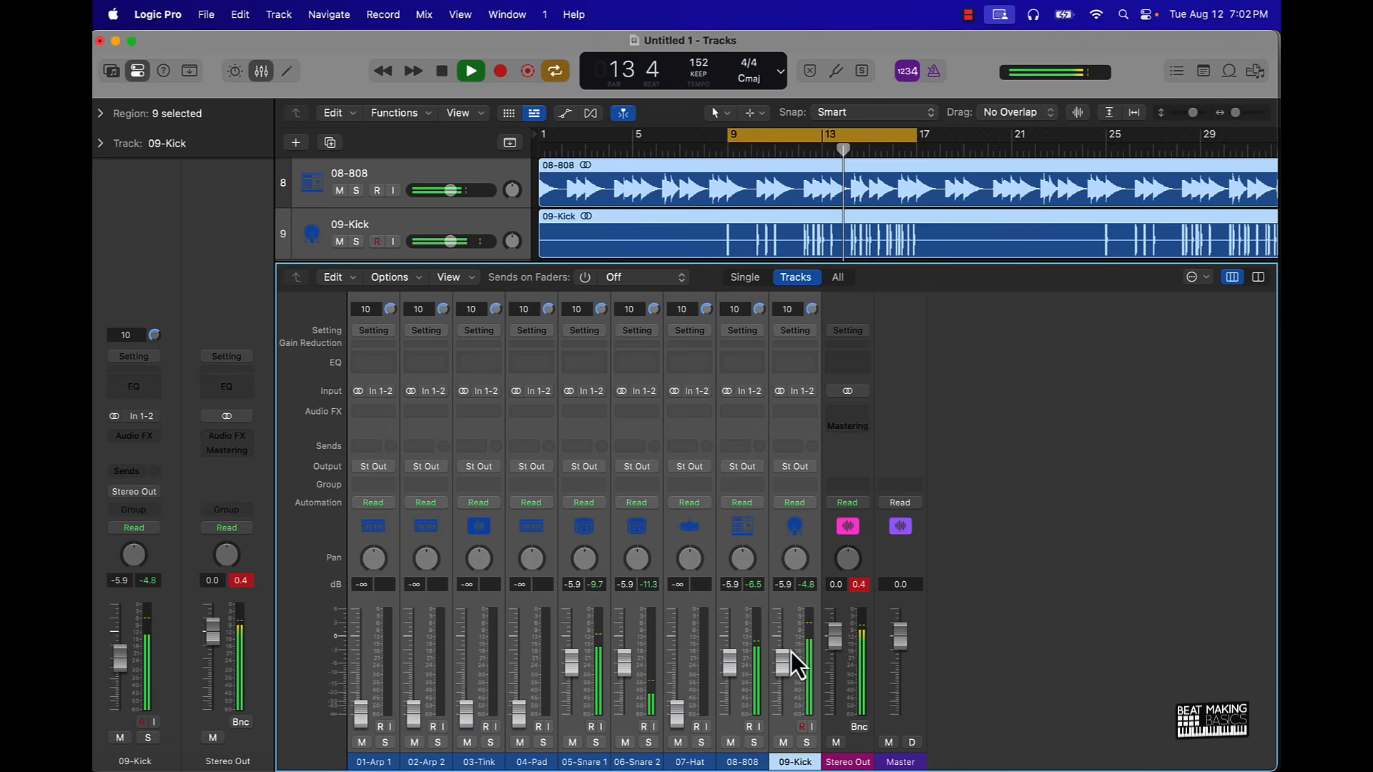
{"action": "left_click", "coordinate": [860, 584]}
{"action": "left_click_drag", "start_coordinate": [783, 647], "coordinate": [784, 651]}
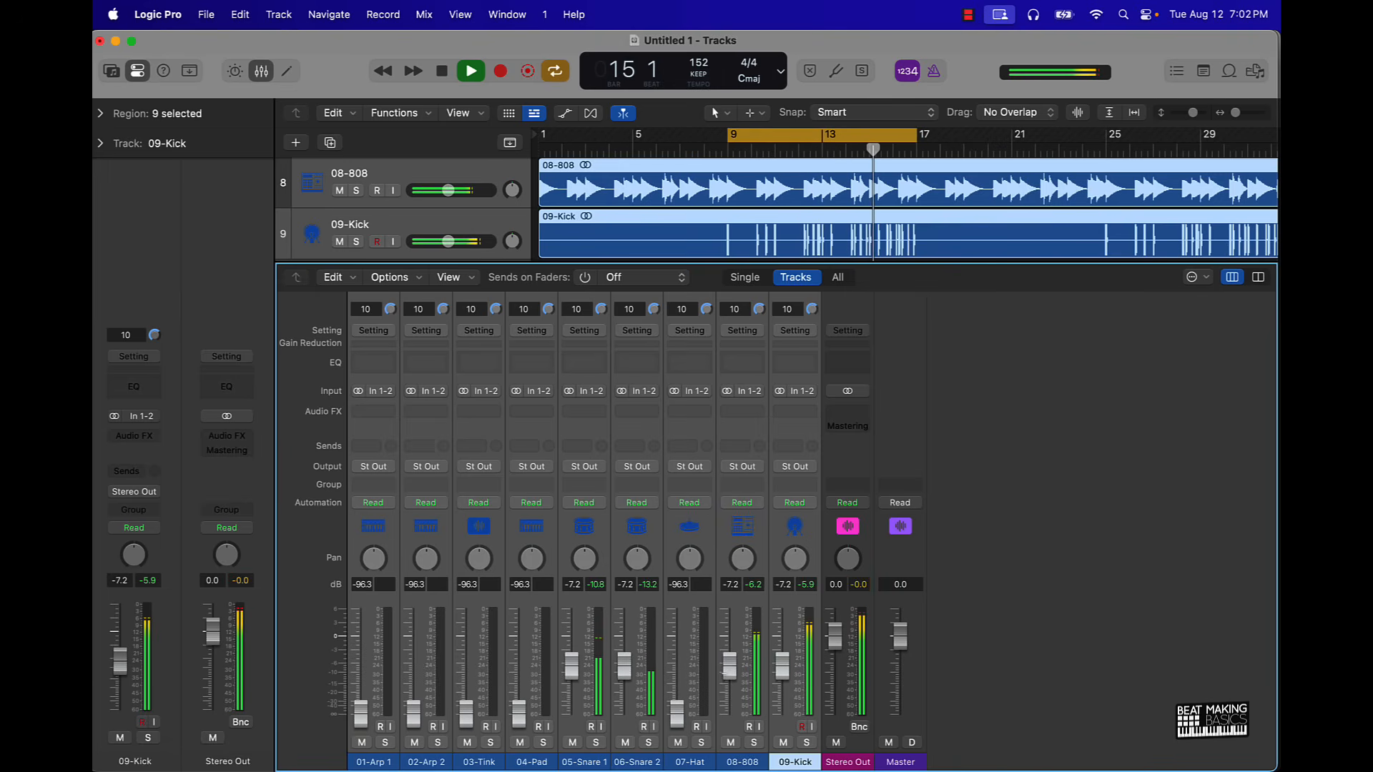
- Set the 05-Snare 1 fader to -6.0 dB, stop playback and return the playhead to bar 1
{"action": "left_click", "coordinate": [574, 727]}
{"action": "left_click_drag", "start_coordinate": [574, 684], "coordinate": [573, 675]}
{"action": "key", "text": "space"}
{"action": "key", "text": "Return"}
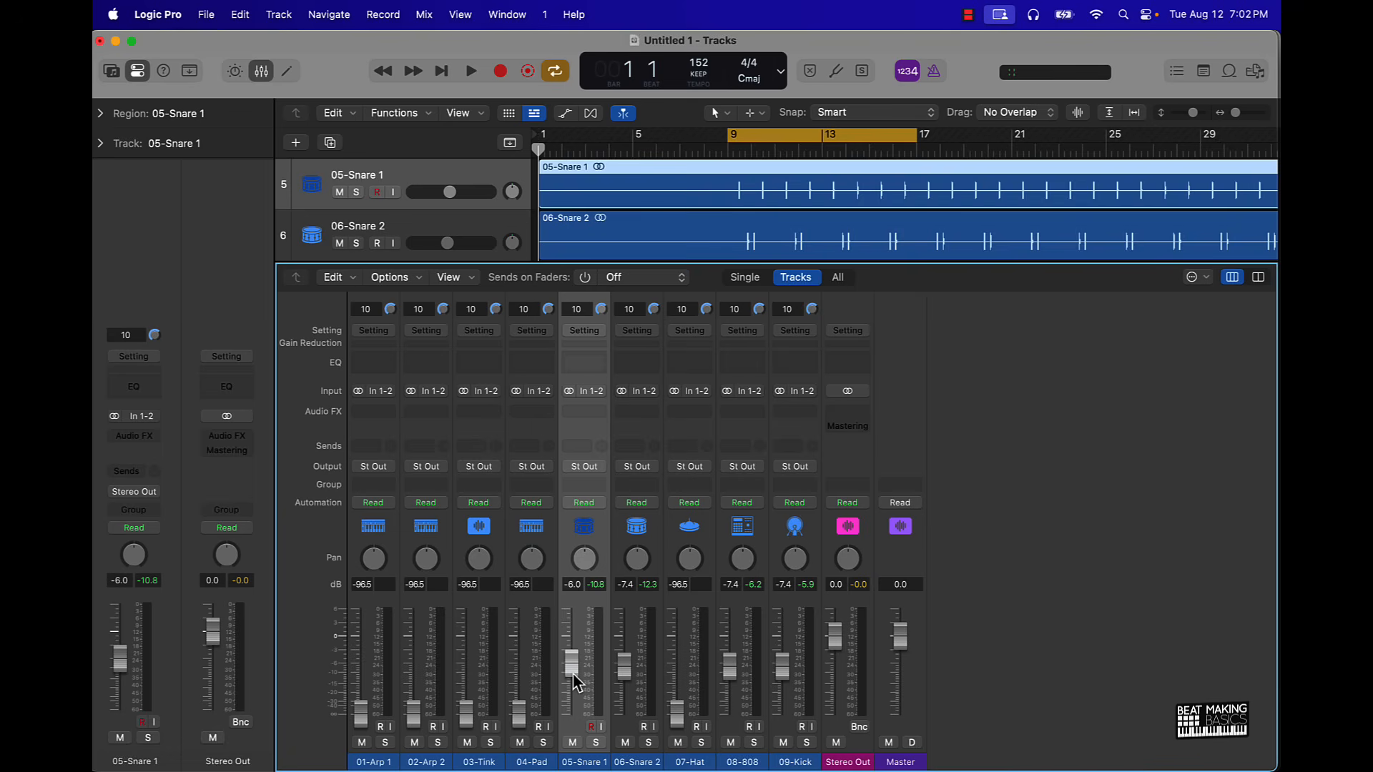
- Switch the 05-Snare 1, 06-Snare 2, 07-Hat, 08-808 and 09-Kick channels from stereo to mono input format
{"action": "left_click", "coordinate": [569, 394]}
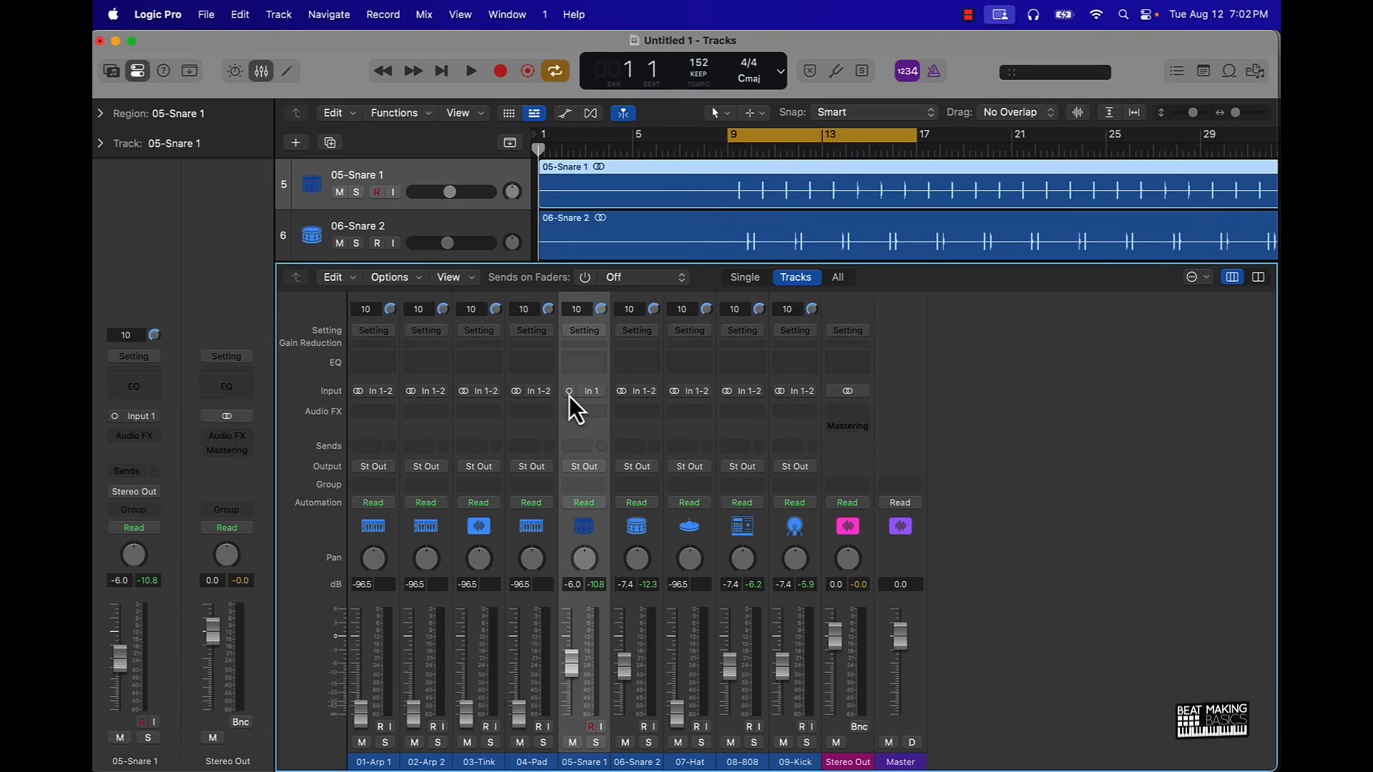
{"action": "left_click", "coordinate": [620, 394]}
{"action": "left_click", "coordinate": [674, 392]}
{"action": "left_click", "coordinate": [727, 392]}
{"action": "left_click", "coordinate": [778, 392]}
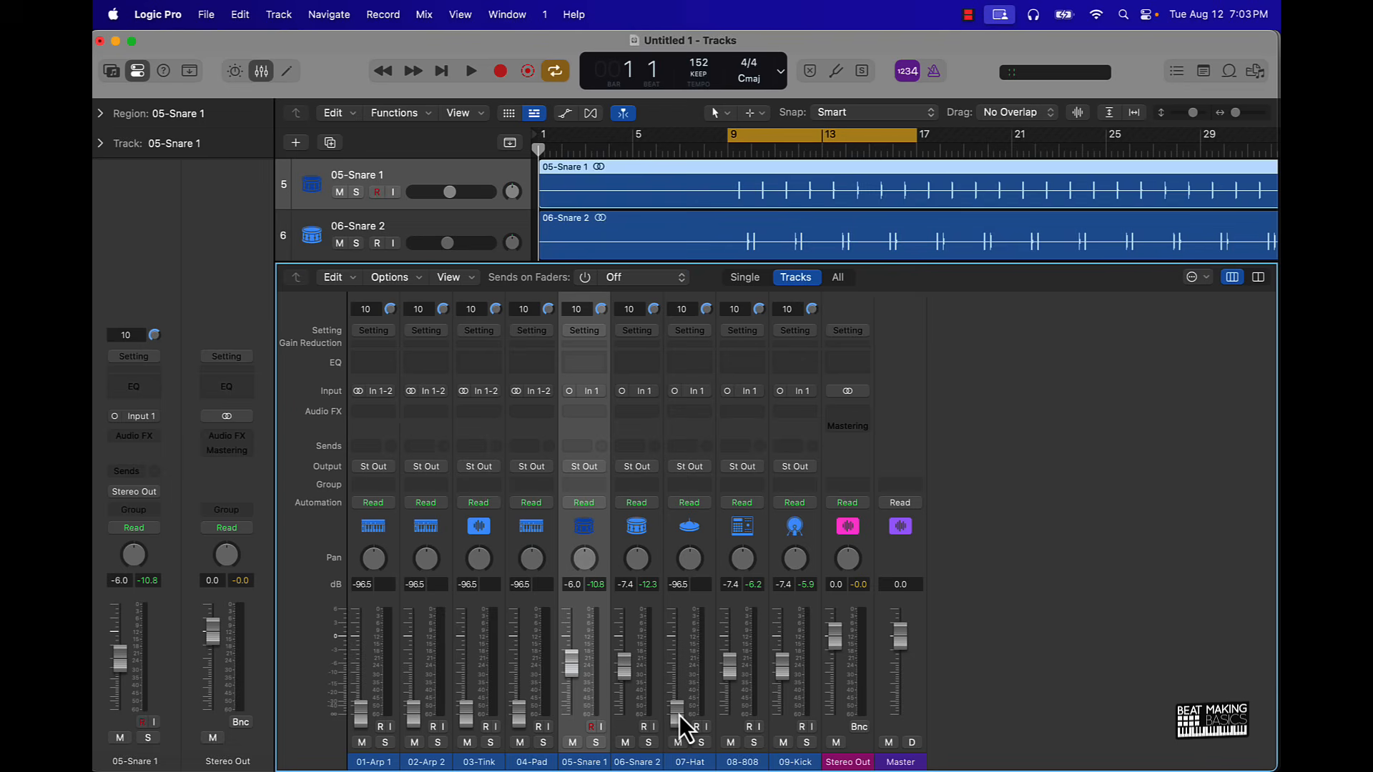
- While the cycle plays, set the 06-Snare 2 fader to -6.2 dB, 08-808 to -4.7 dB and 05-Snare 1 to -3.4 dB
{"action": "key", "text": "space"}
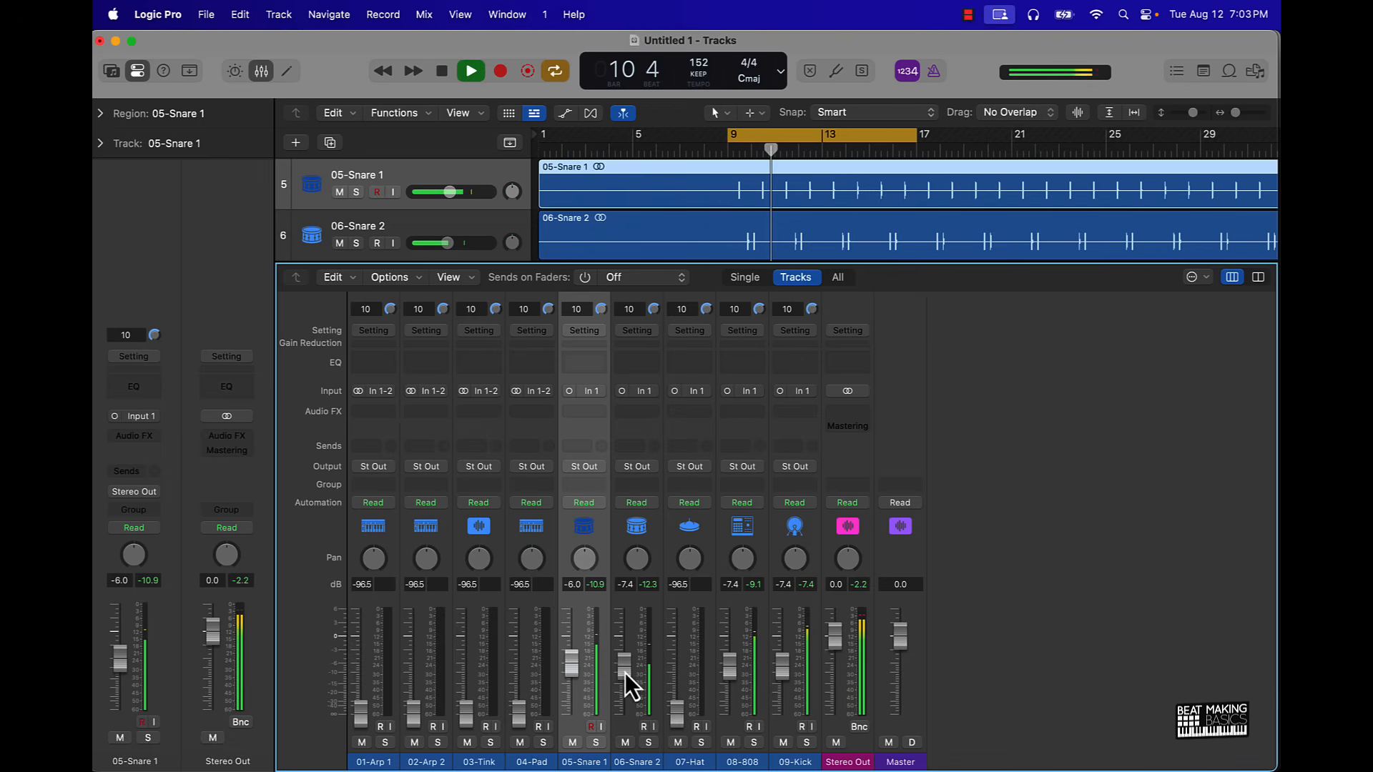
{"action": "left_click_drag", "start_coordinate": [628, 672], "coordinate": [571, 655]}
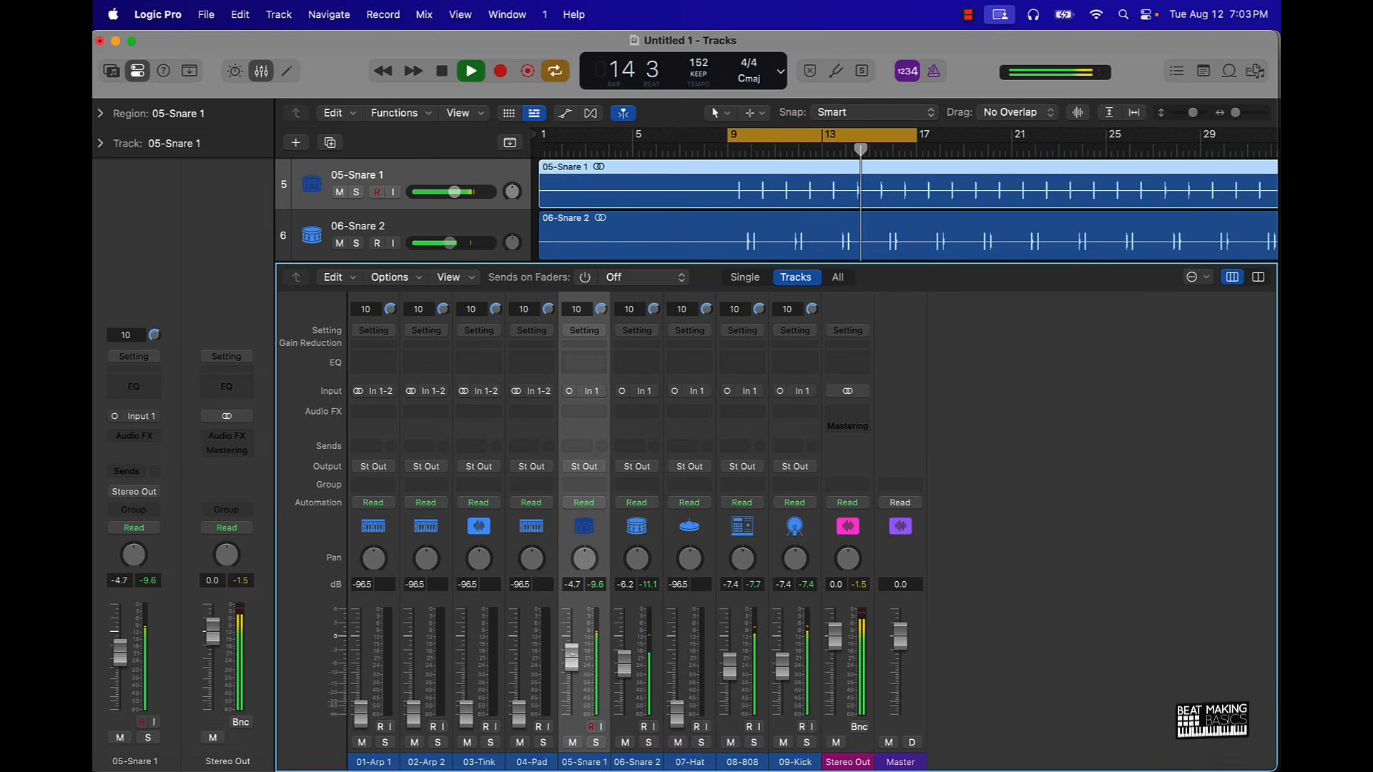
{"action": "left_click_drag", "start_coordinate": [727, 674], "coordinate": [727, 664]}
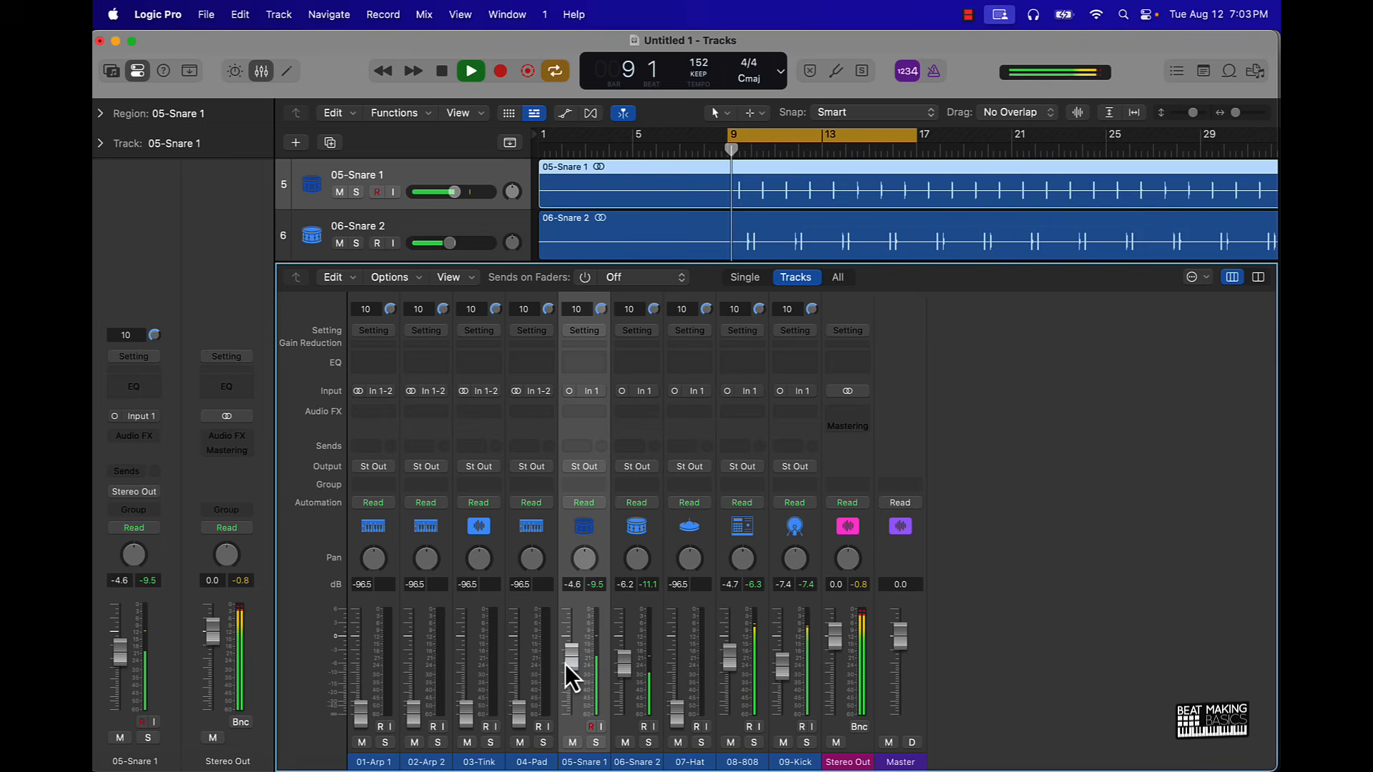
{"action": "left_click_drag", "start_coordinate": [572, 654], "coordinate": [571, 647]}
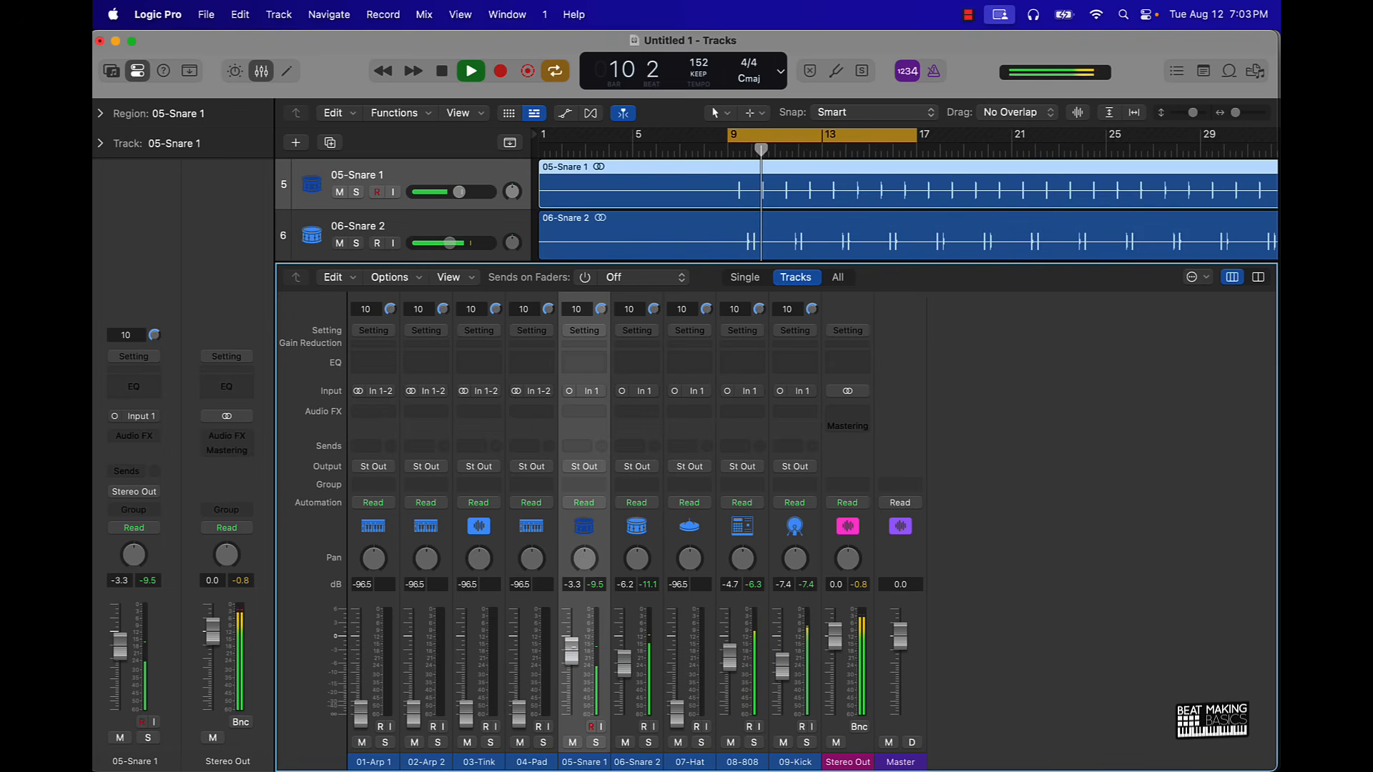
{"action": "key", "text": "space"}
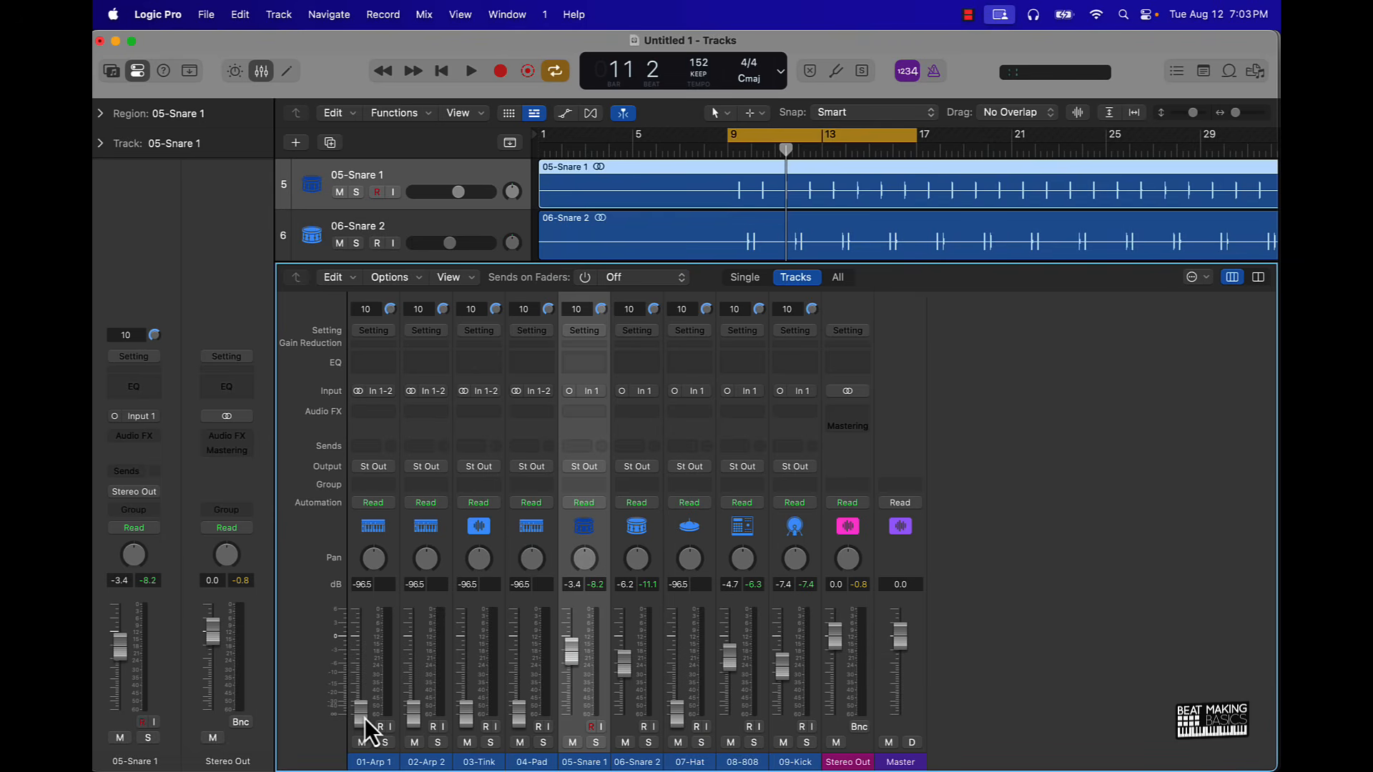
- During playback, set the 01-Arp 1 fader to -13.0 dB, 02-Arp 2 to -13.6, 03-Tink to -14.2 and 04-Pad to -6.4; clear the peaks
{"action": "key", "text": "space"}
{"action": "left_click_drag", "start_coordinate": [363, 718], "coordinate": [361, 683]}
{"action": "key", "text": "space"}
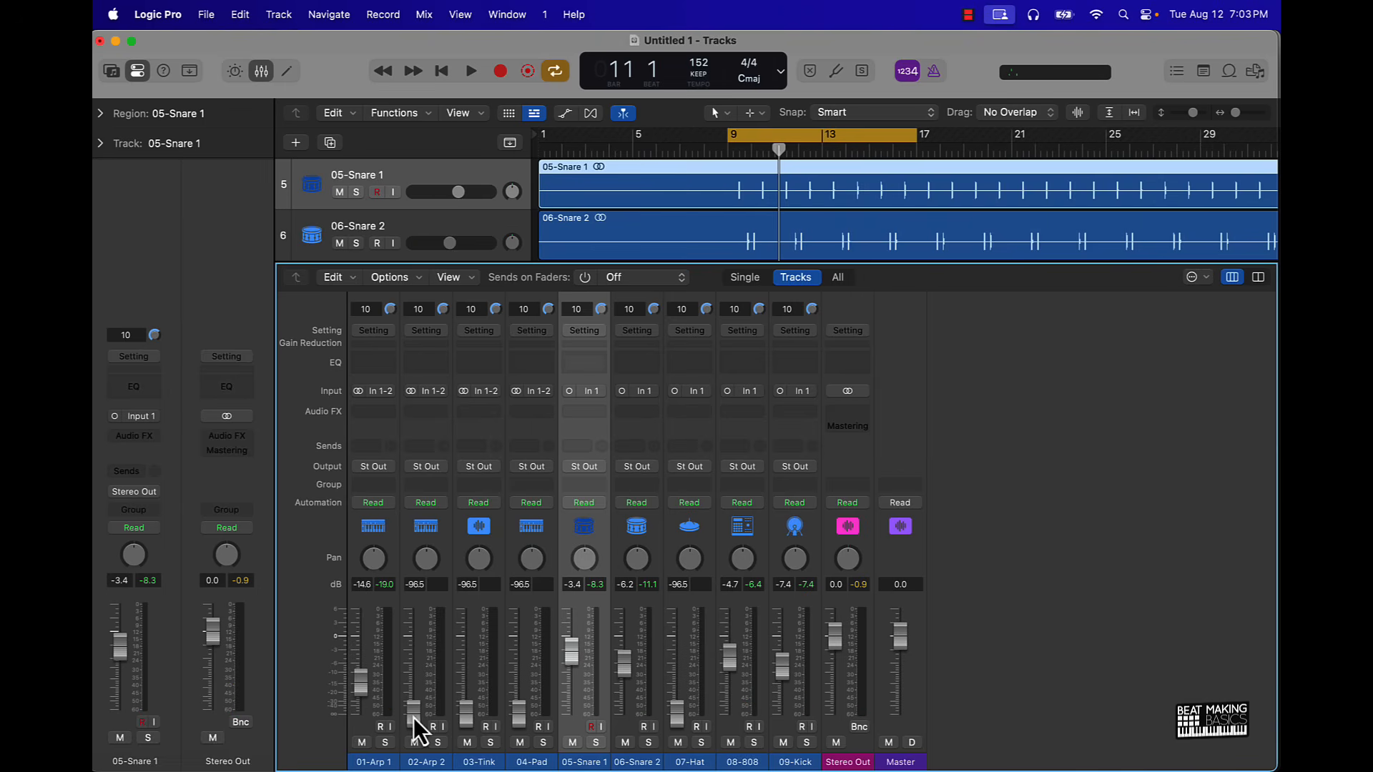
{"action": "key", "text": "space"}
{"action": "left_click_drag", "start_coordinate": [413, 718], "coordinate": [512, 627]}
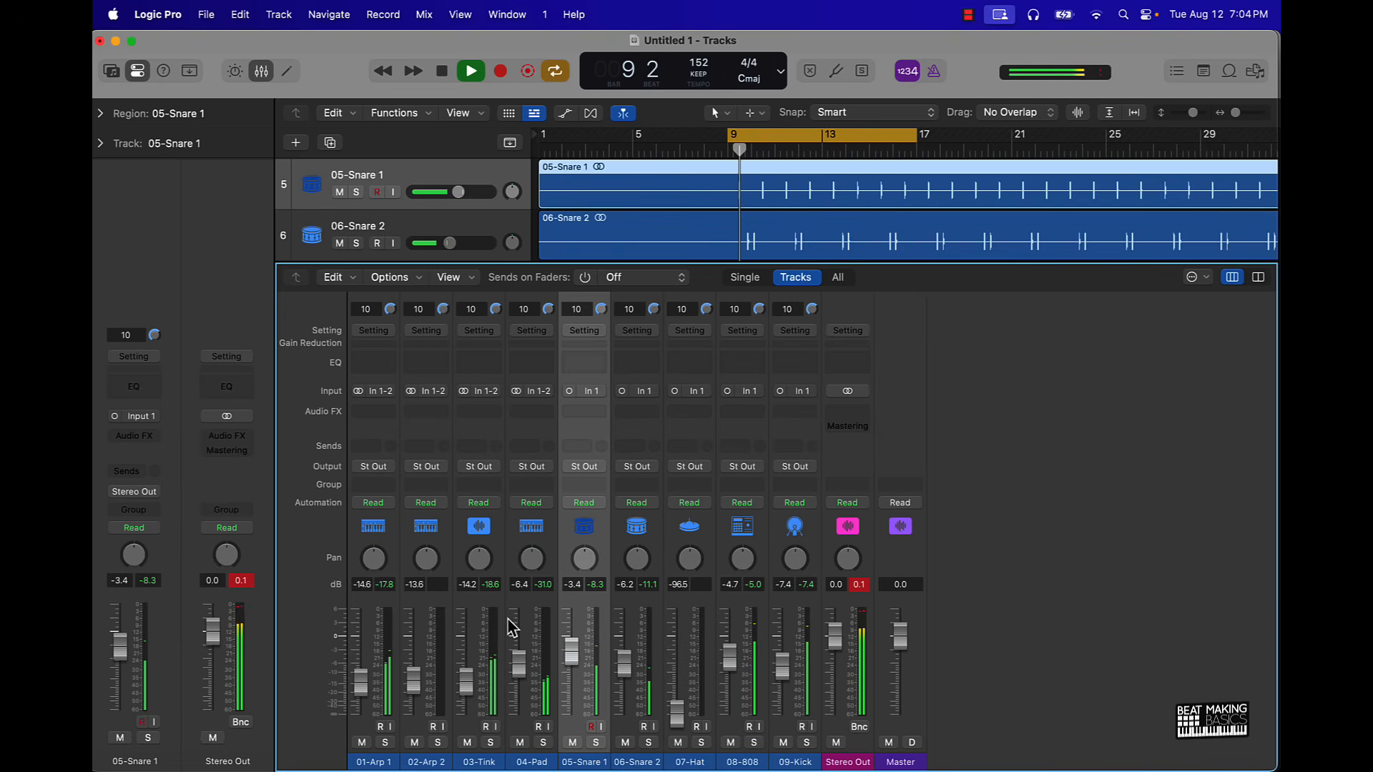
{"action": "left_click_drag", "start_coordinate": [360, 682], "coordinate": [362, 682]}
{"action": "key", "text": "space"}
{"action": "left_click", "coordinate": [860, 585]}
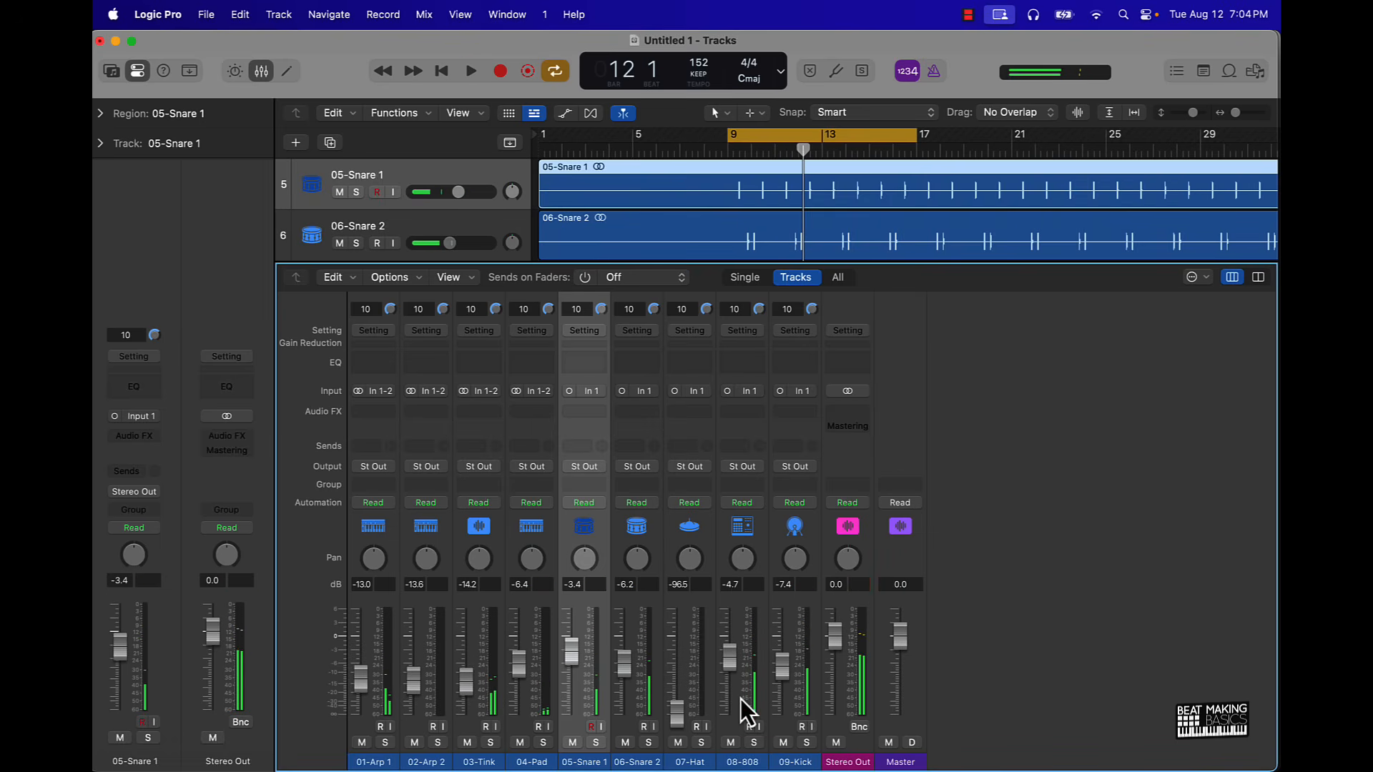
- Raise the 07-Hat fader to -10.6 dB, check the mix in playback and clear the peak level readings
{"action": "left_click_drag", "start_coordinate": [678, 711], "coordinate": [678, 672]}
{"action": "key", "text": "space"}
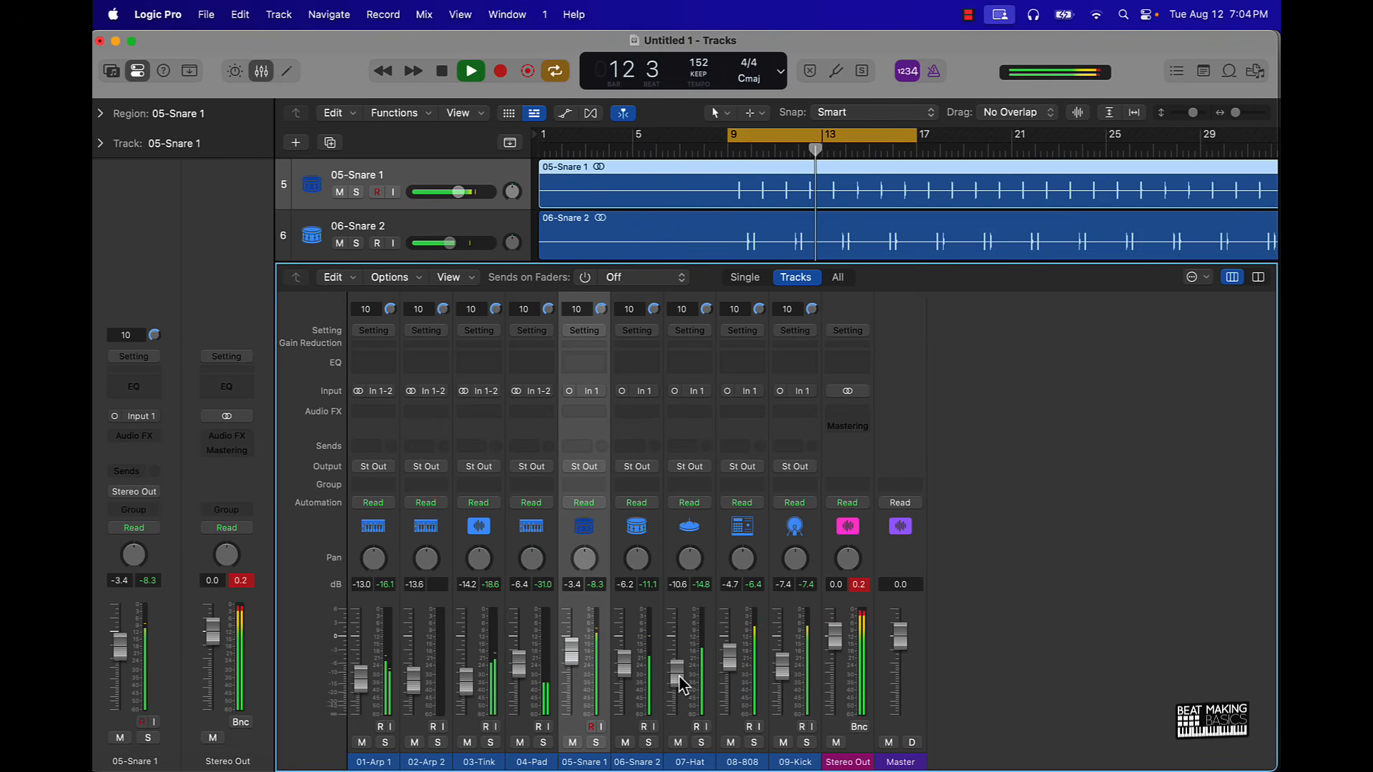
{"action": "key", "text": "space"}
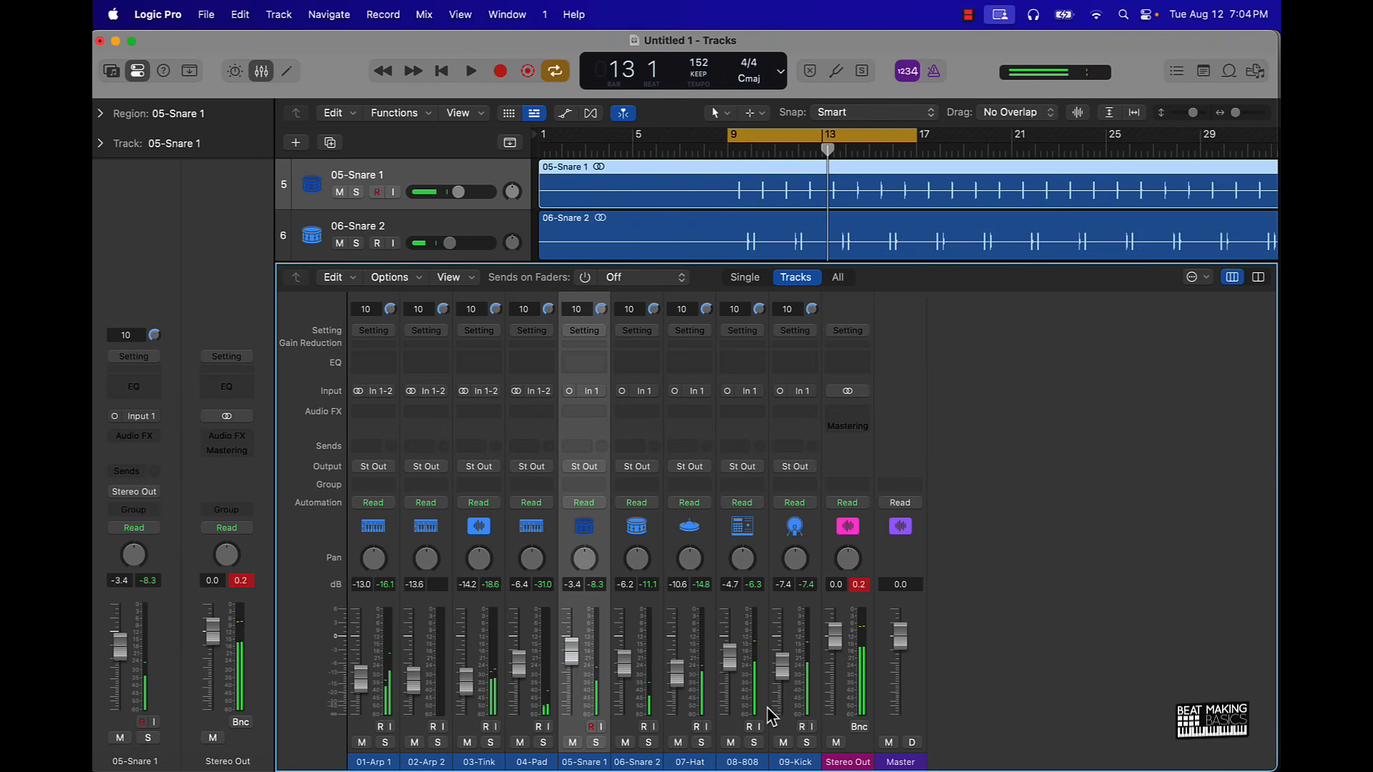
{"action": "left_click", "coordinate": [858, 584]}
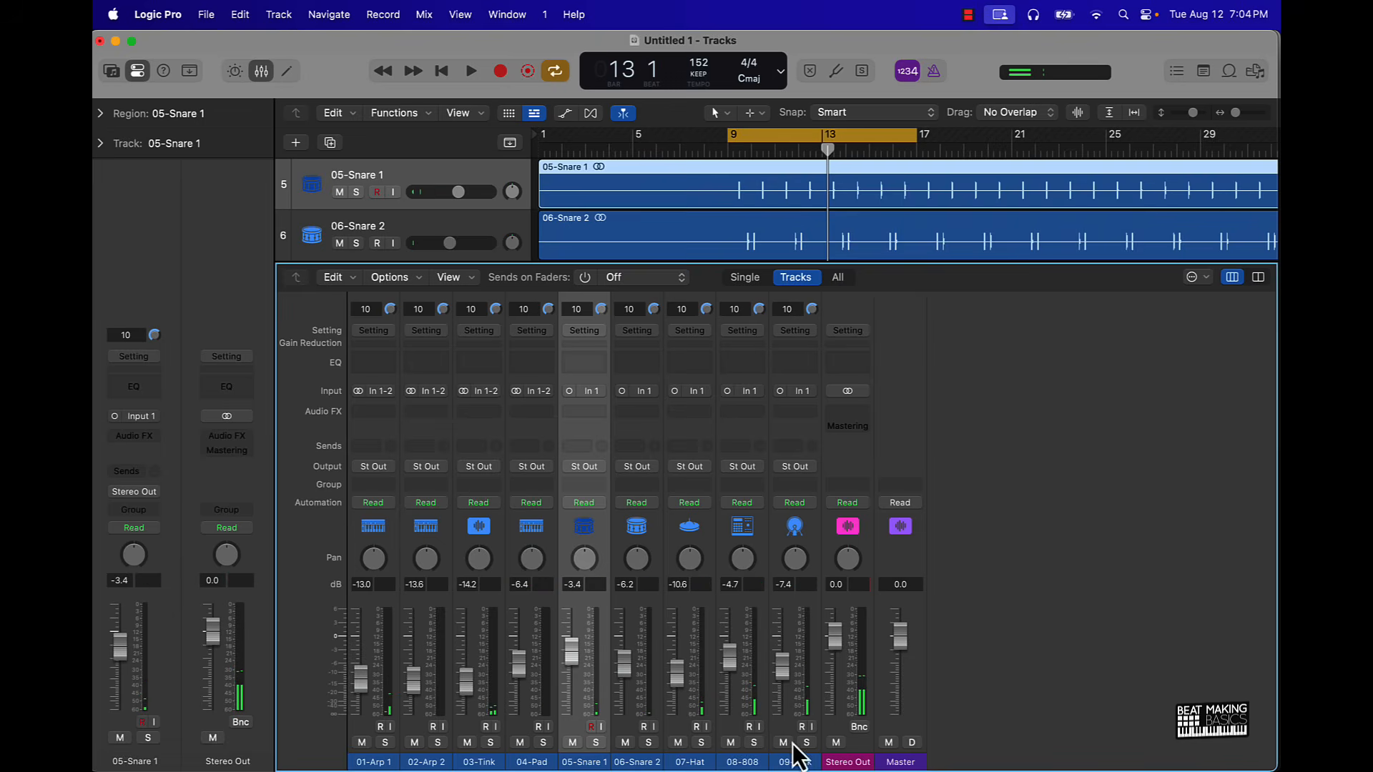
- Lower all nine track faders together slightly, bringing 01-Arp 1 to -13.4 dB, and select only the 01-Arp 1 channel
{"action": "left_click", "coordinate": [786, 735]}
{"action": "left_click", "coordinate": [357, 723], "text": "shift"}
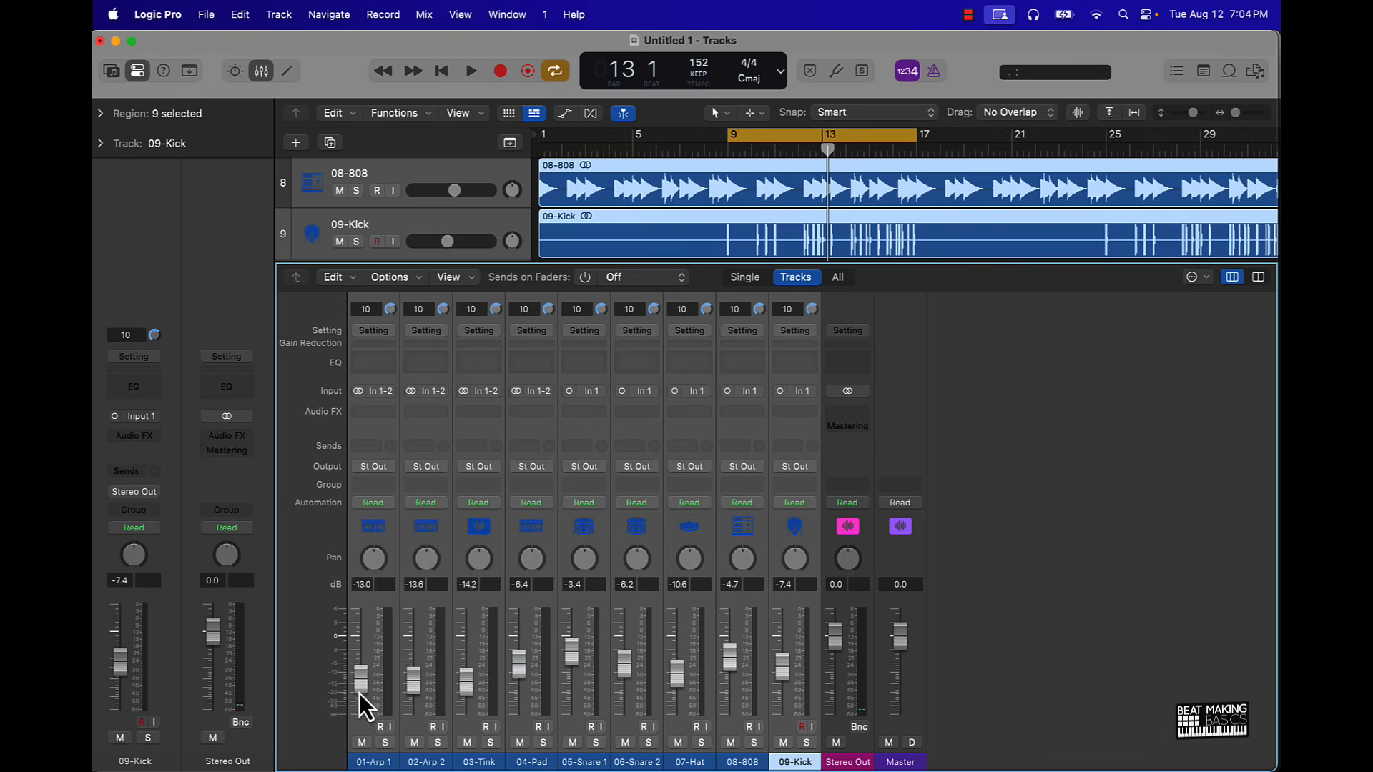
{"action": "left_click_drag", "start_coordinate": [361, 678], "coordinate": [361, 681]}
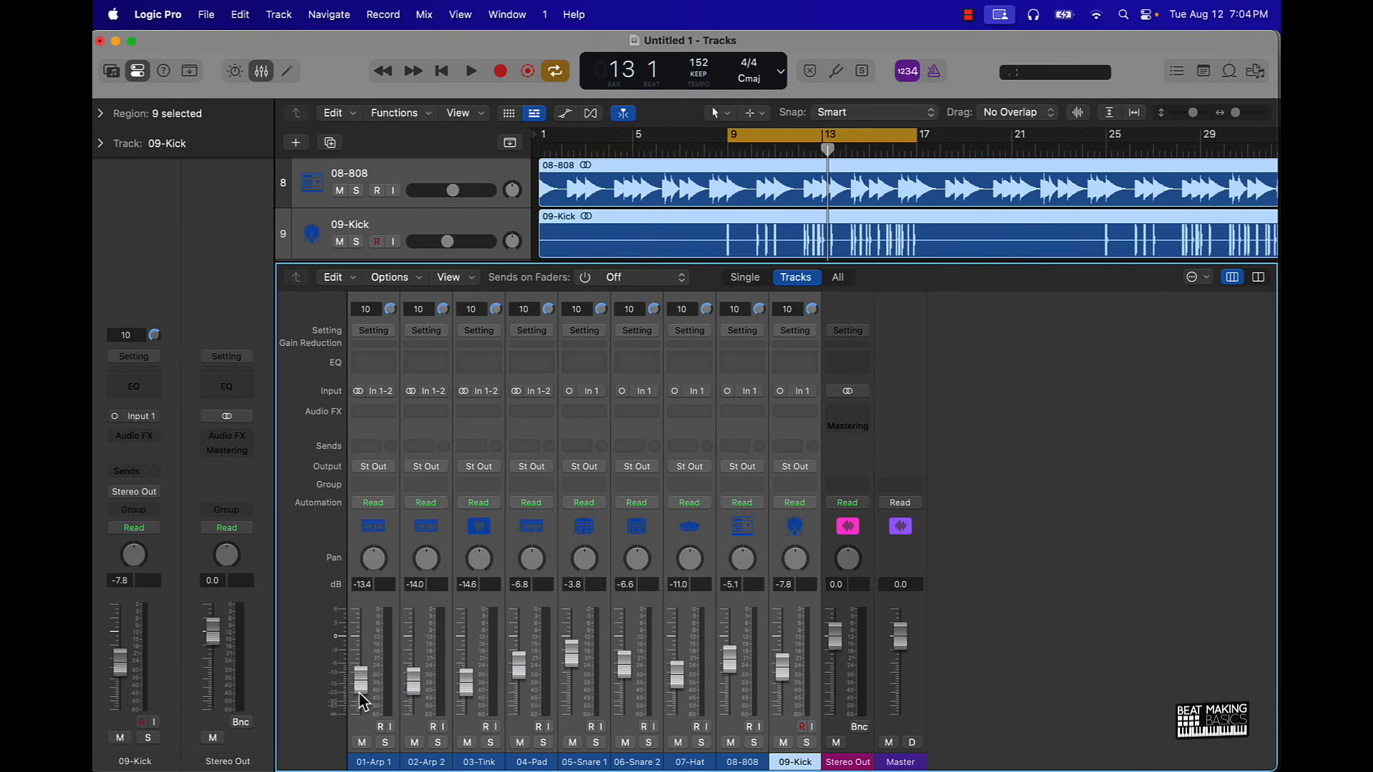
{"action": "left_click", "coordinate": [359, 723]}
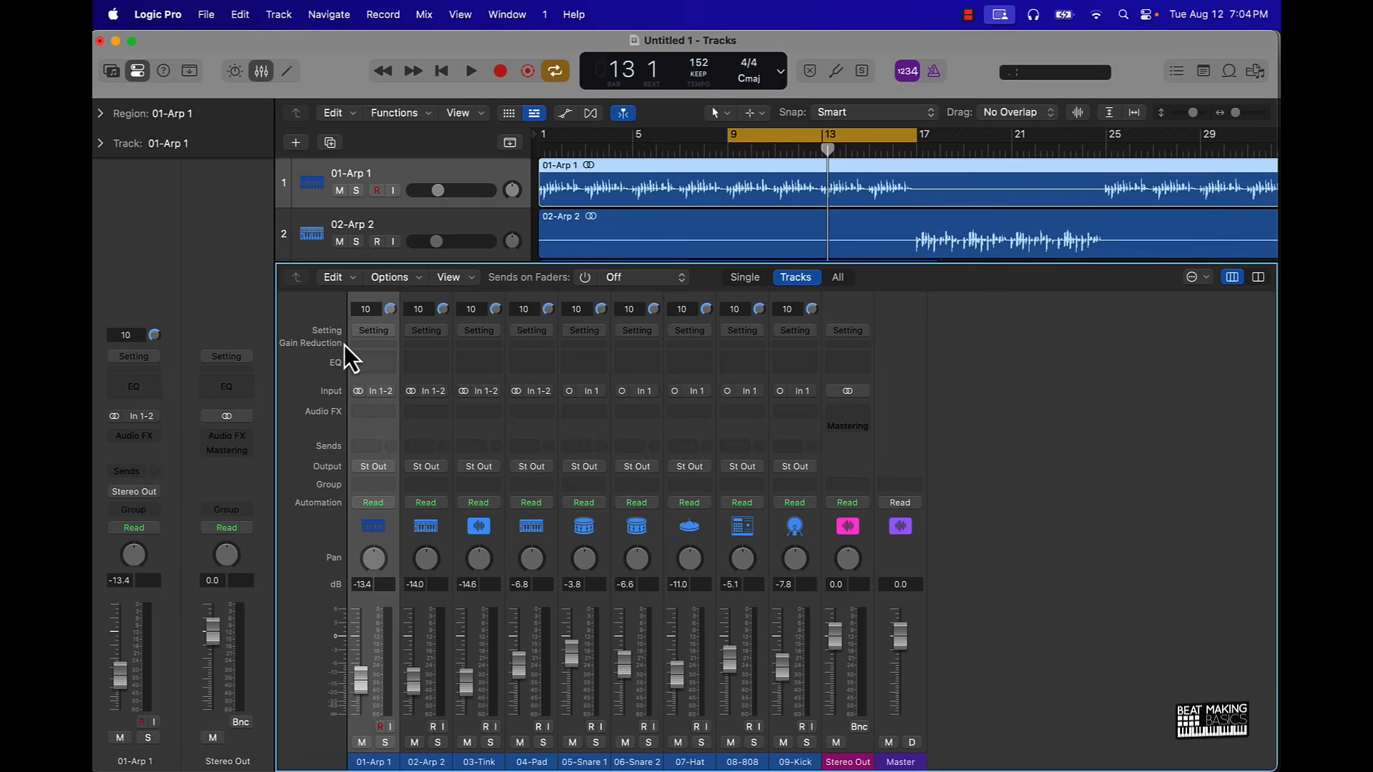
- Move the 09-Kick and 08-808 tracks to the beginning of the track list, with 08-808 first
{"action": "left_click", "coordinate": [261, 73]}
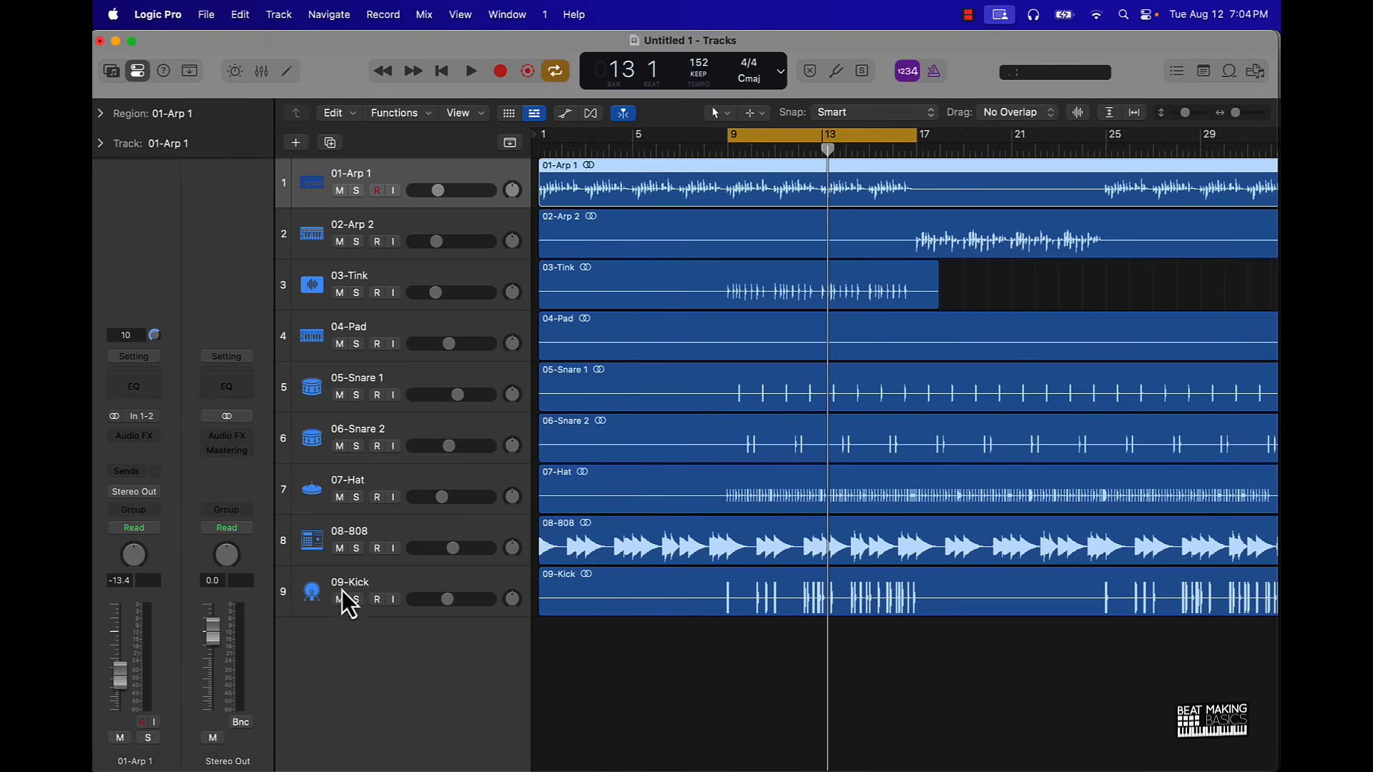
{"action": "left_click_drag", "start_coordinate": [318, 593], "coordinate": [308, 171]}
{"action": "left_click_drag", "start_coordinate": [311, 586], "coordinate": [306, 170]}
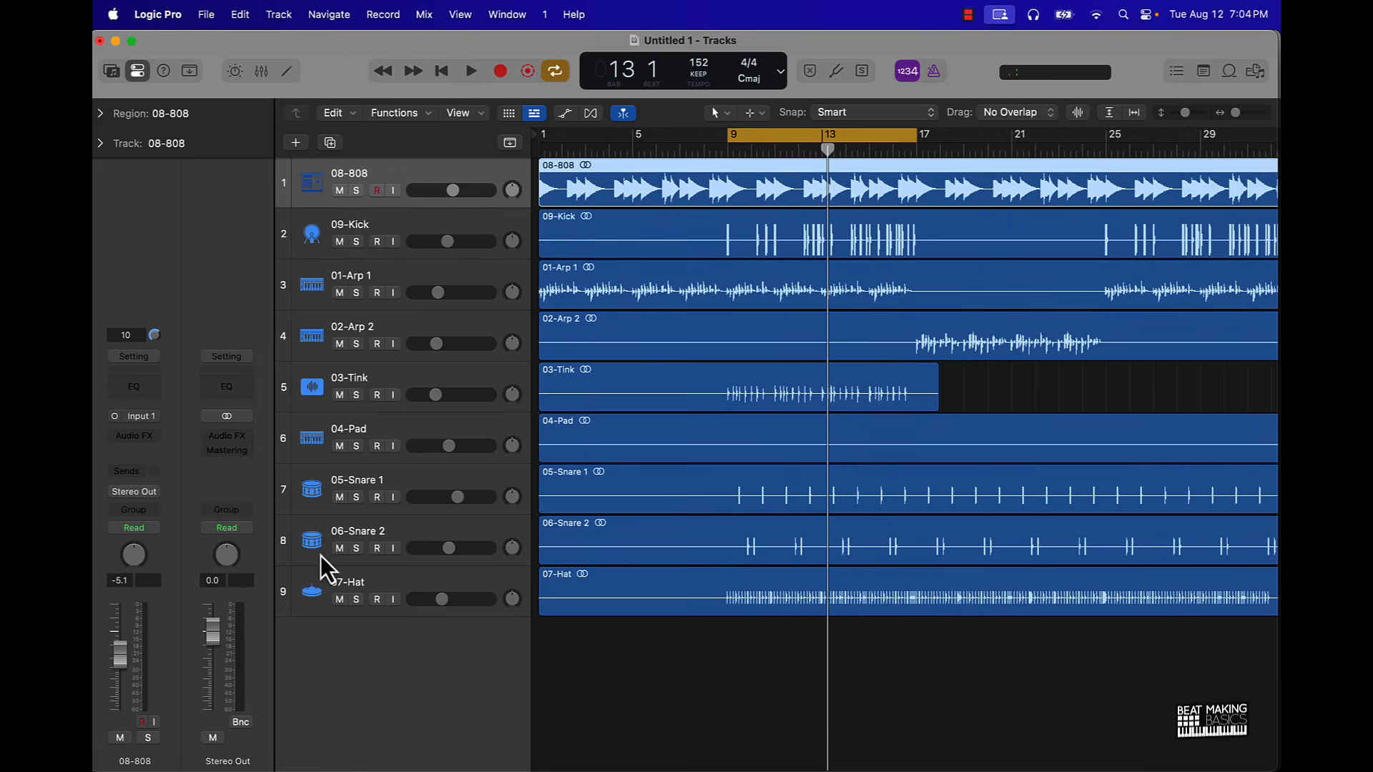
- Move the 05-Snare 1, 06-Snare 2 and 07-Hat tracks directly below 09-Kick so all drums sit together
{"action": "left_click", "coordinate": [319, 501]}
{"action": "left_click", "coordinate": [325, 550], "text": "shift"}
{"action": "left_click_drag", "start_coordinate": [306, 496], "coordinate": [312, 281]}
{"action": "left_click_drag", "start_coordinate": [319, 573], "coordinate": [336, 389]}
{"action": "left_click", "coordinate": [705, 711]}
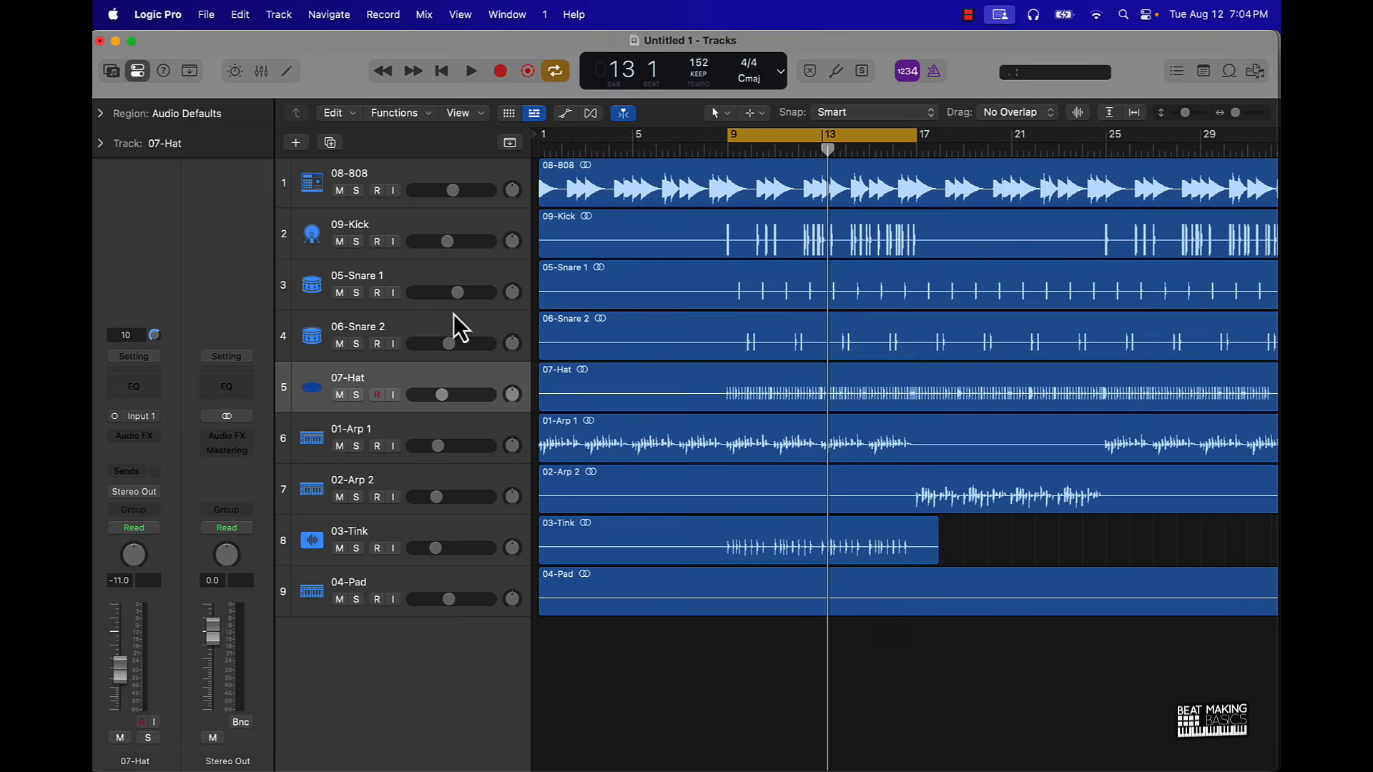
- Route the outputs of the five drum channels, 08-808 through 07-Hat, to Bus 1
{"action": "left_click", "coordinate": [262, 71]}
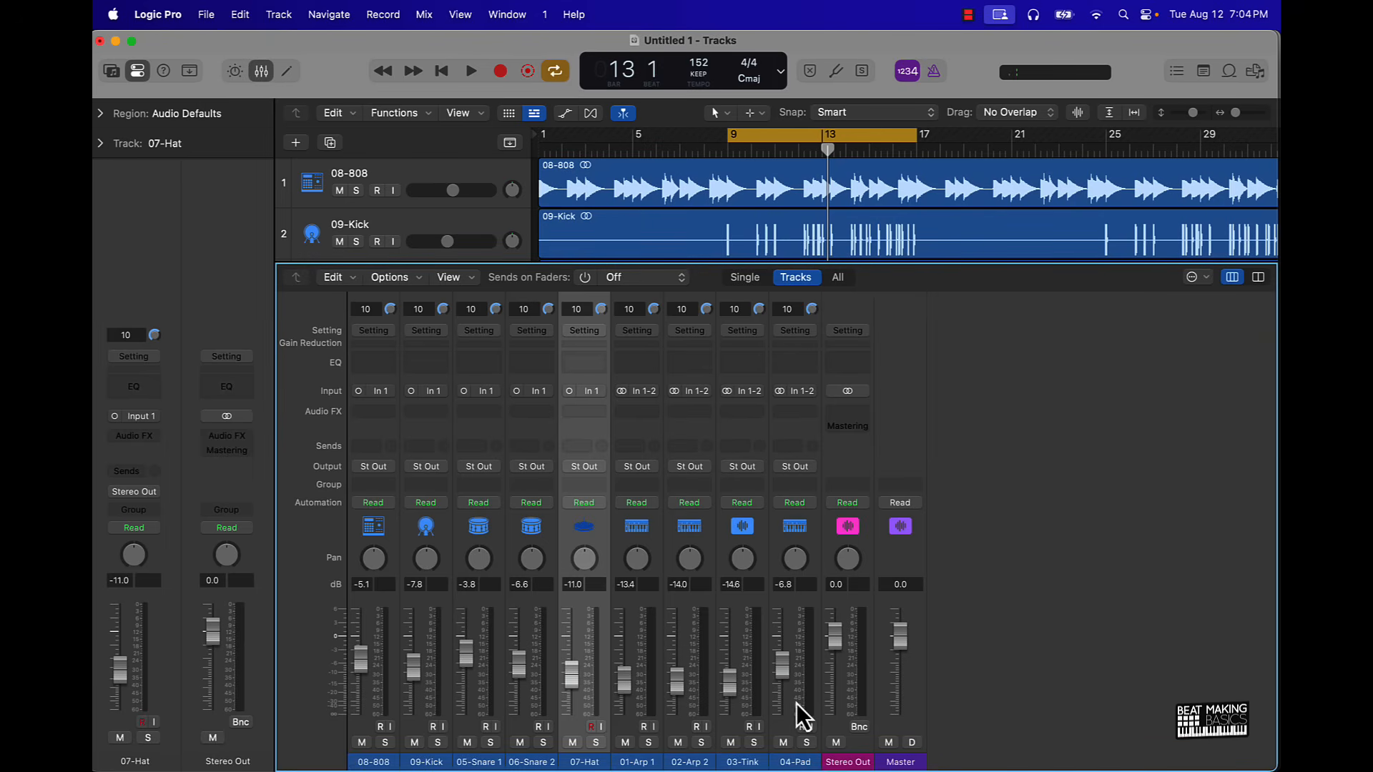
{"action": "left_click", "coordinate": [359, 723], "text": "shift"}
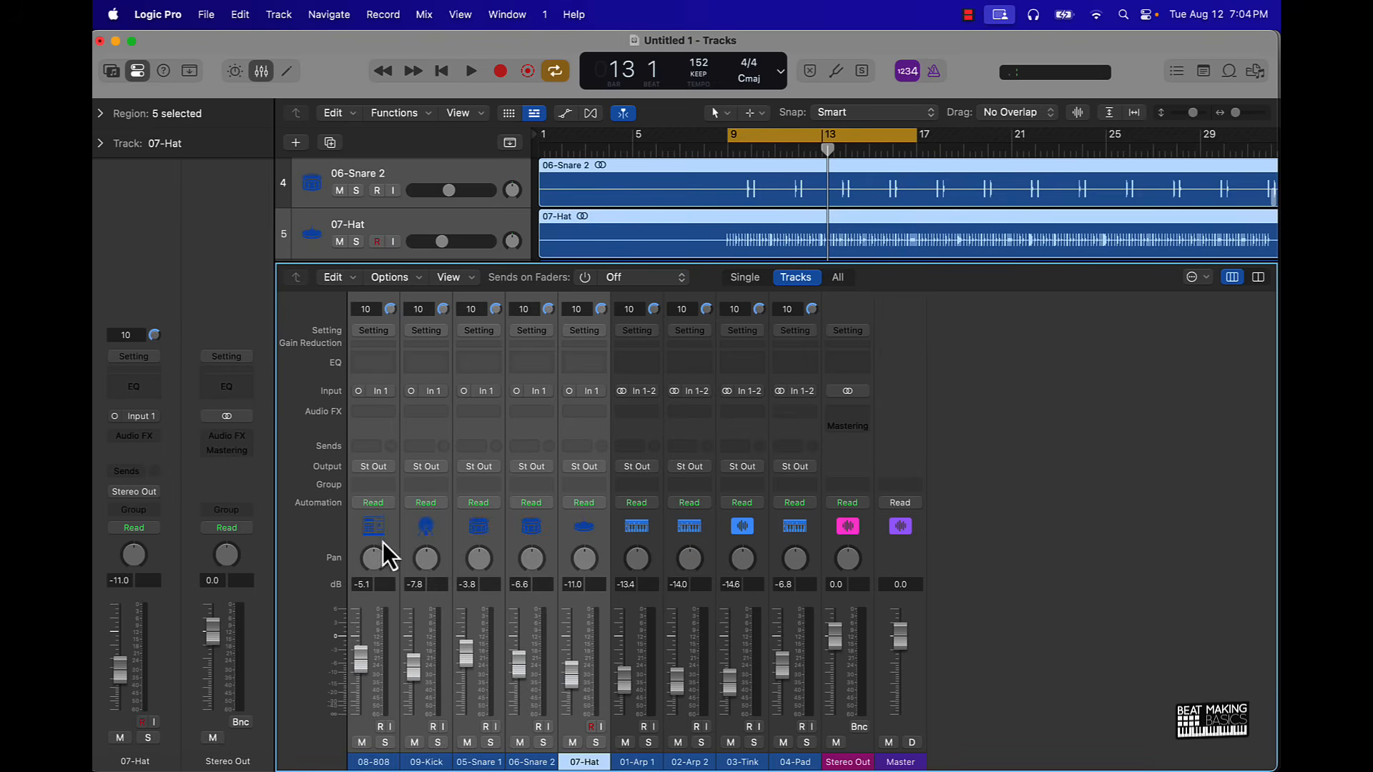
{"action": "left_click", "coordinate": [374, 466]}
{"action": "mouse_move", "coordinate": [435, 554]}
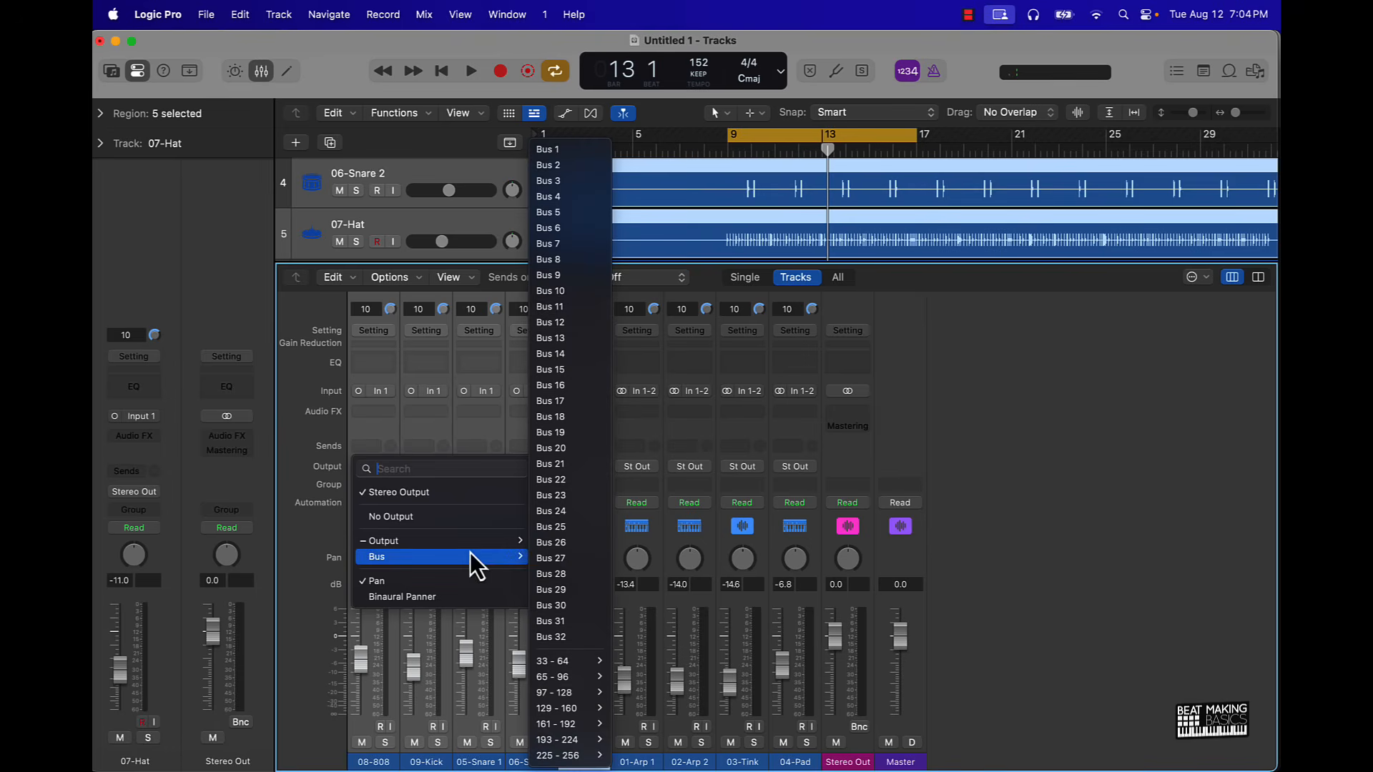
{"action": "left_click", "coordinate": [560, 151]}
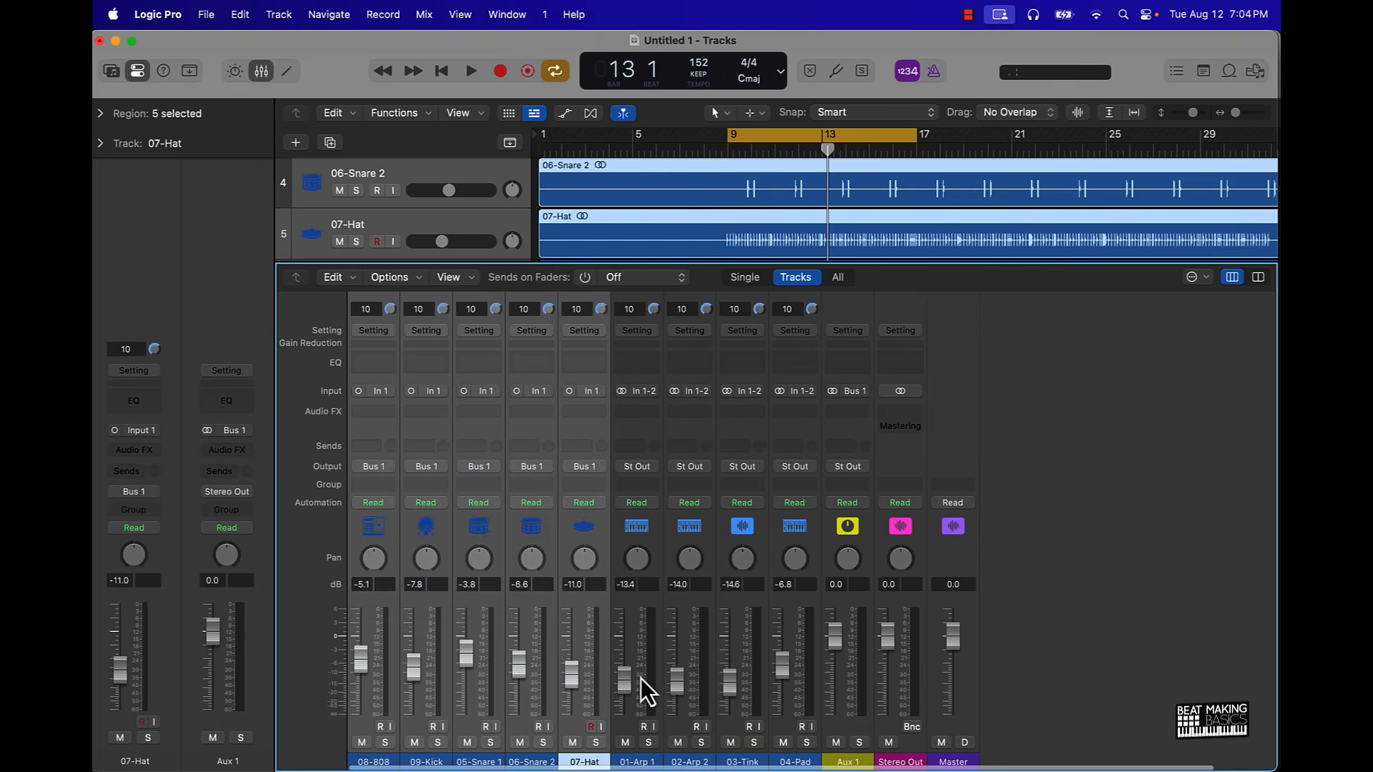
- Route the outputs of the four melodic channels, 01-Arp 1 through 04-Pad, to Bus 2
{"action": "left_click", "coordinate": [622, 727]}
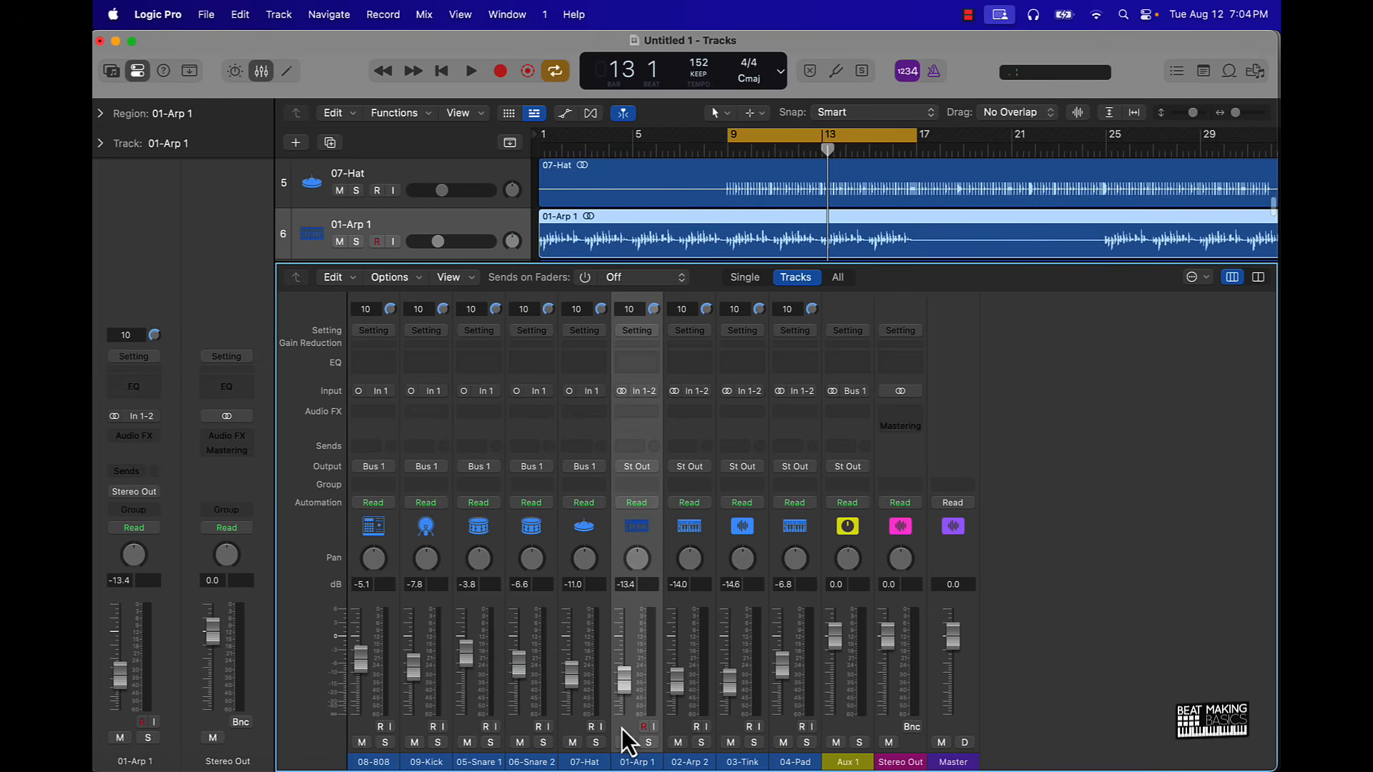
{"action": "left_click", "coordinate": [783, 726], "text": "shift"}
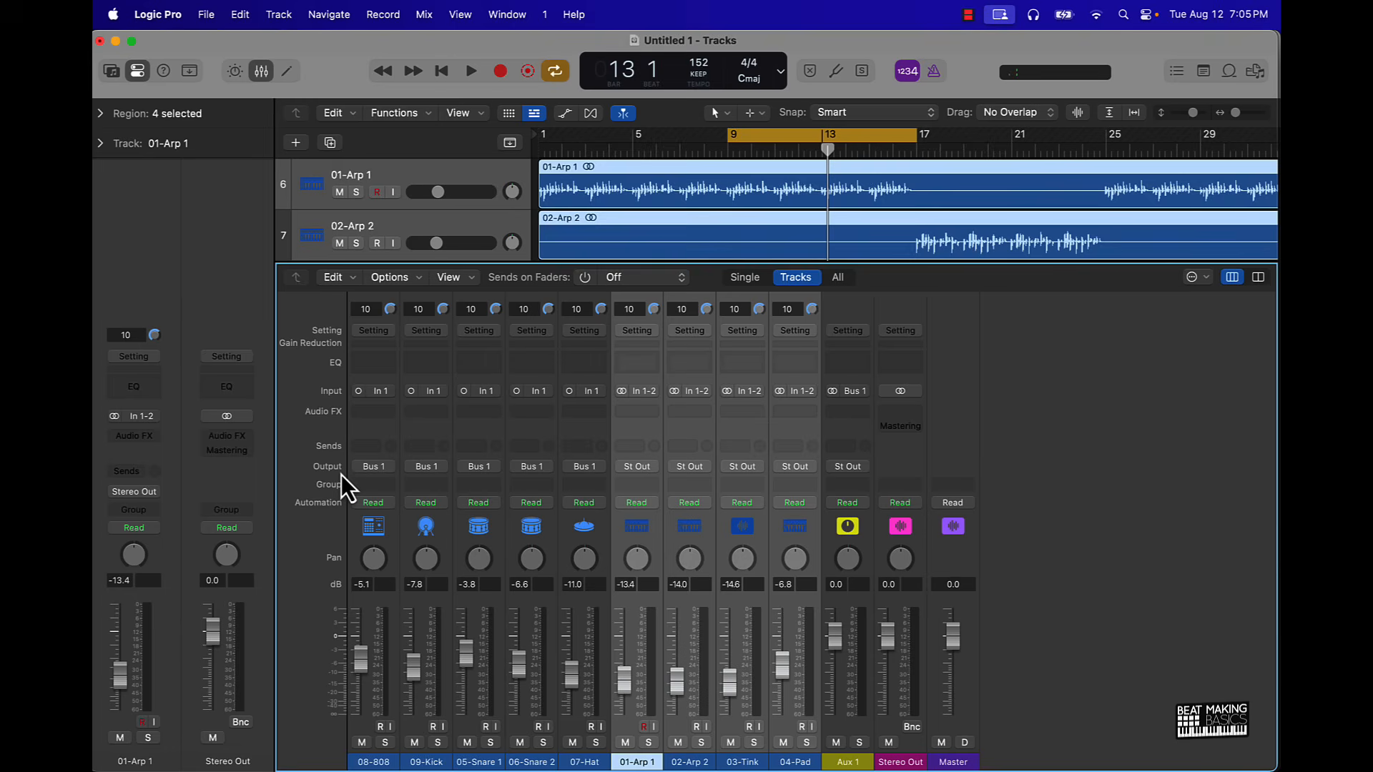
{"action": "left_click", "coordinate": [638, 466]}
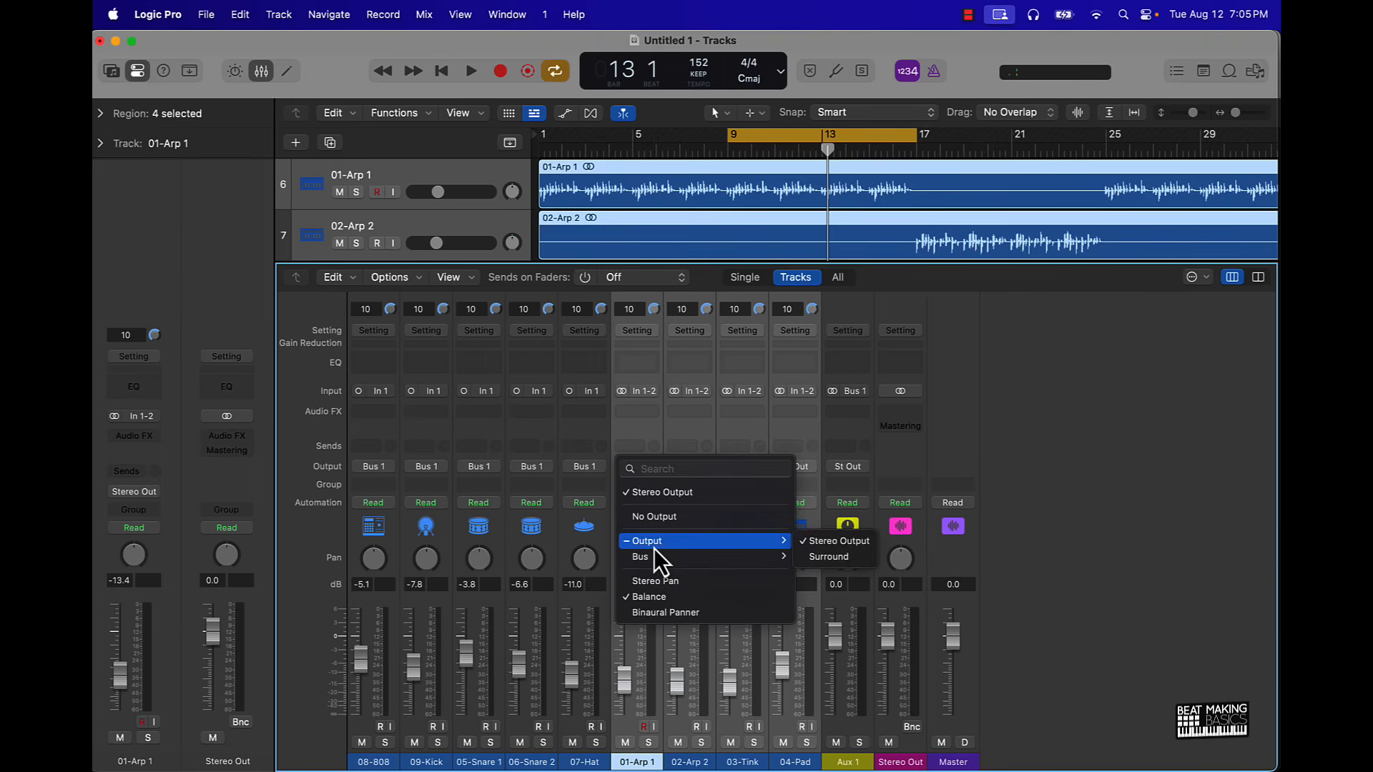
{"action": "mouse_move", "coordinate": [655, 555]}
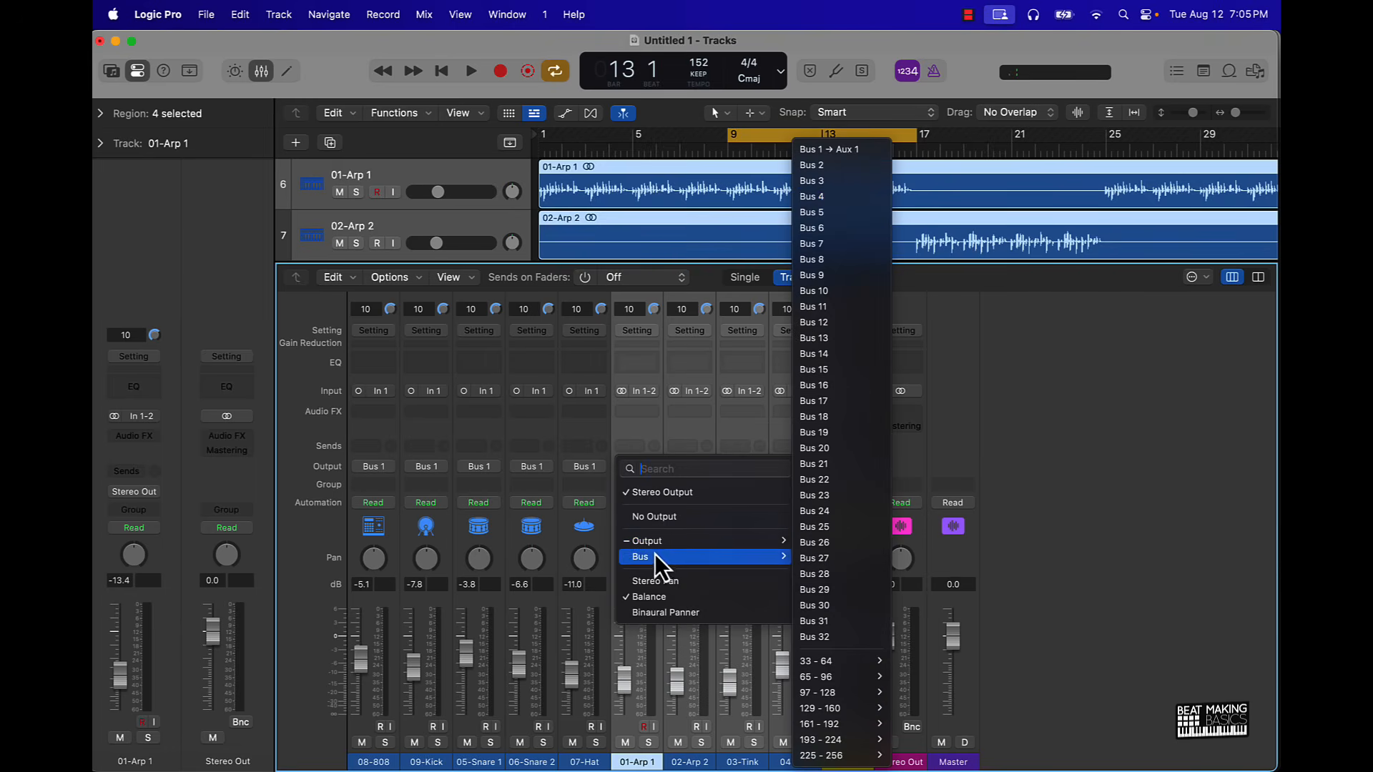
{"action": "left_click", "coordinate": [830, 166]}
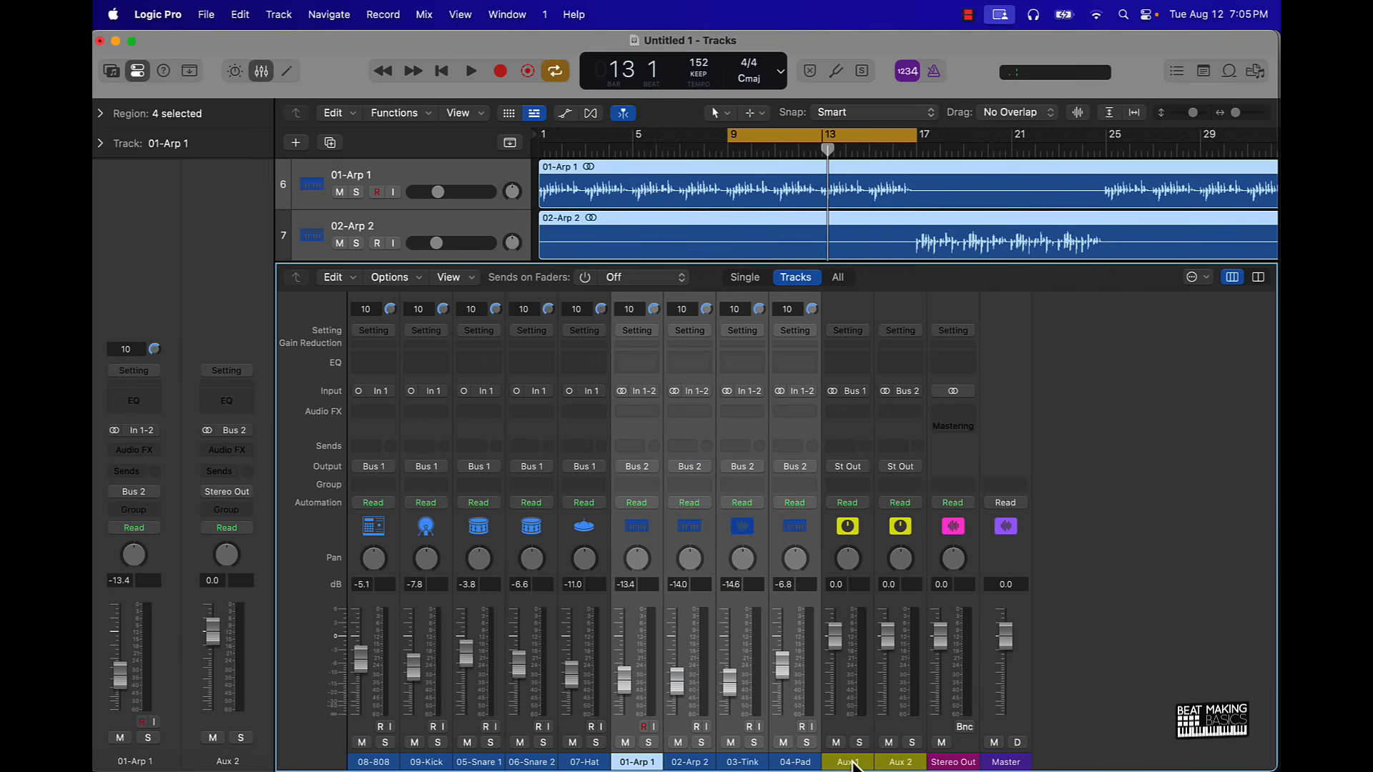
- Rename the Bus 1 aux channel as Drums and the Bus 2 aux channel as Melody
{"action": "double_click", "coordinate": [849, 761]}
{"action": "type", "text": "Dru"}
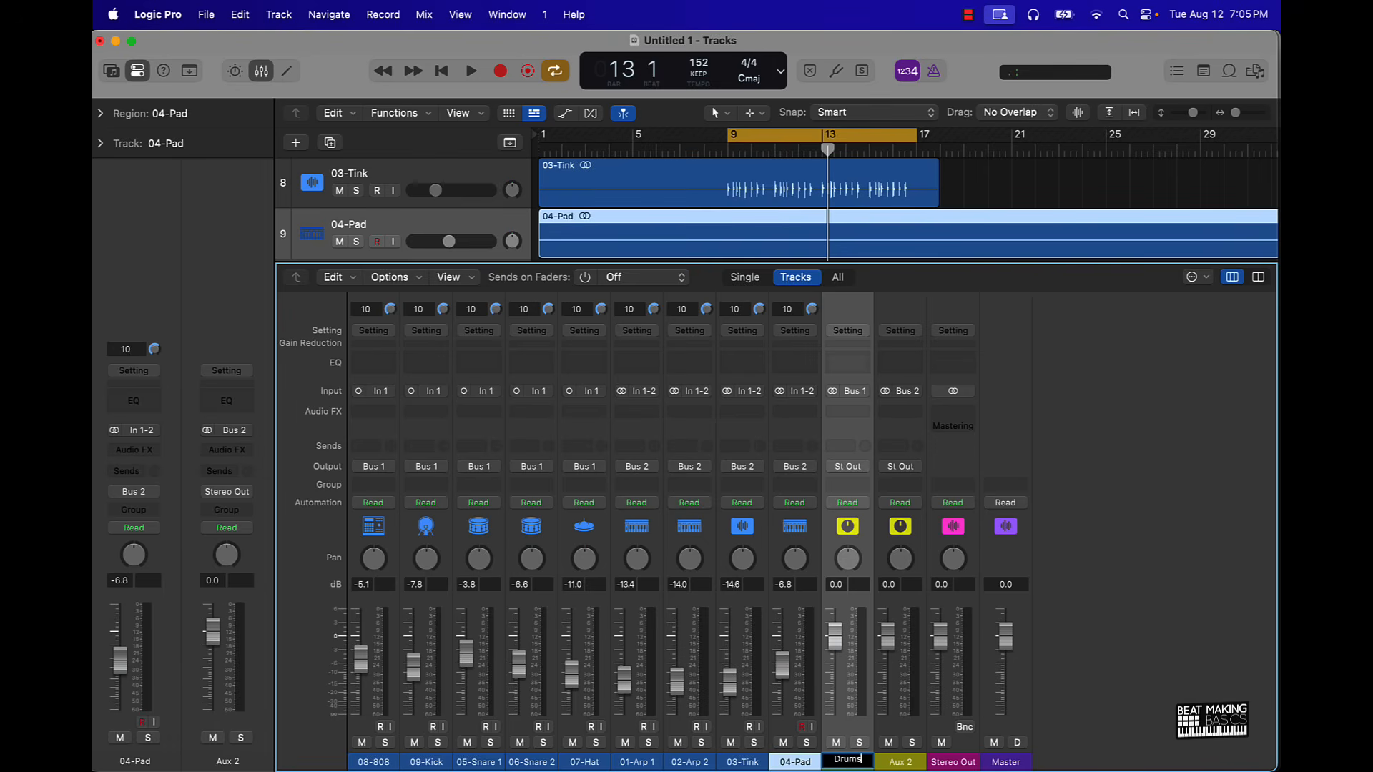
{"action": "type", "text": "ms"}
{"action": "key", "text": "Tab"}
{"action": "type", "text": "Melody"}
{"action": "key", "text": "Return"}
- Lower the Drums and Melody bus faders together to -2.9 dB, checking their level with the cycle playing
{"action": "left_click_drag", "start_coordinate": [895, 722], "coordinate": [855, 725]}
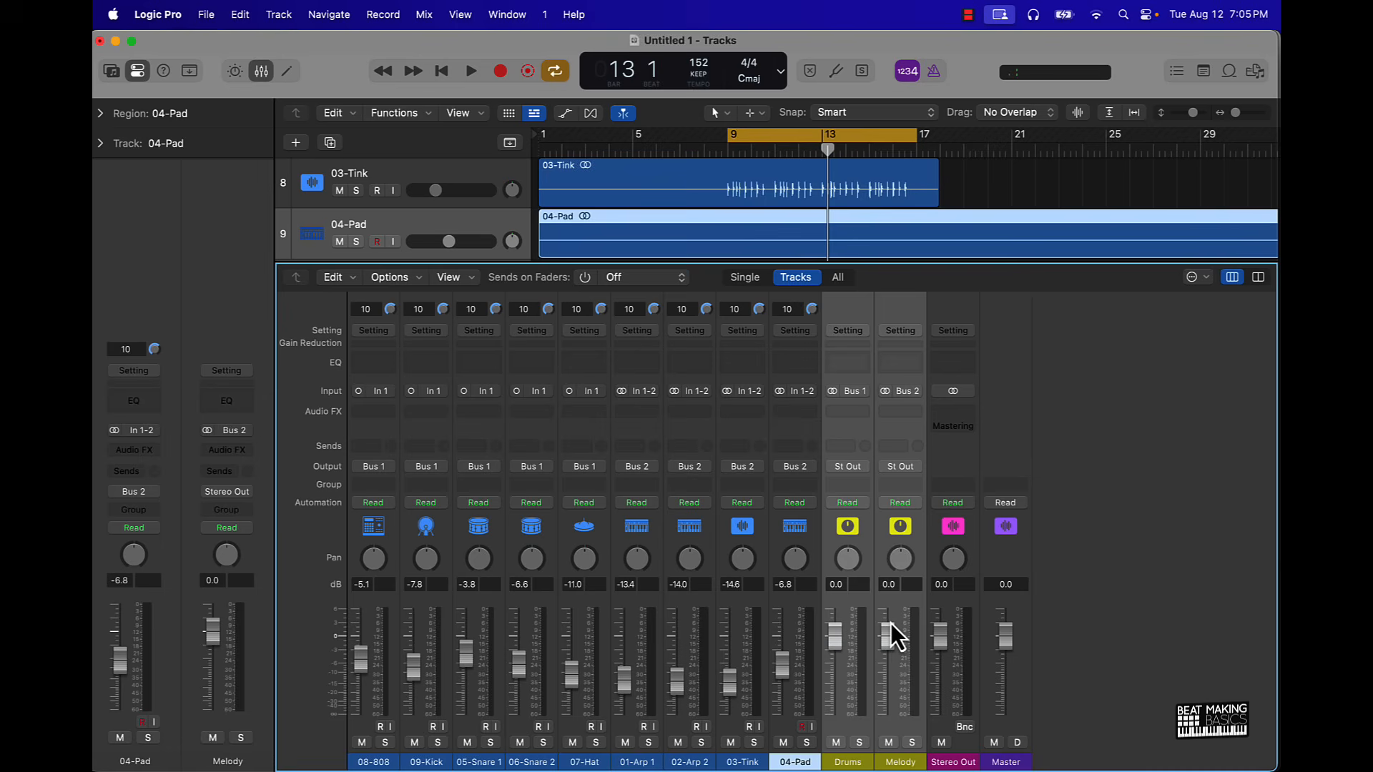
{"action": "left_click_drag", "start_coordinate": [888, 635], "coordinate": [888, 652]}
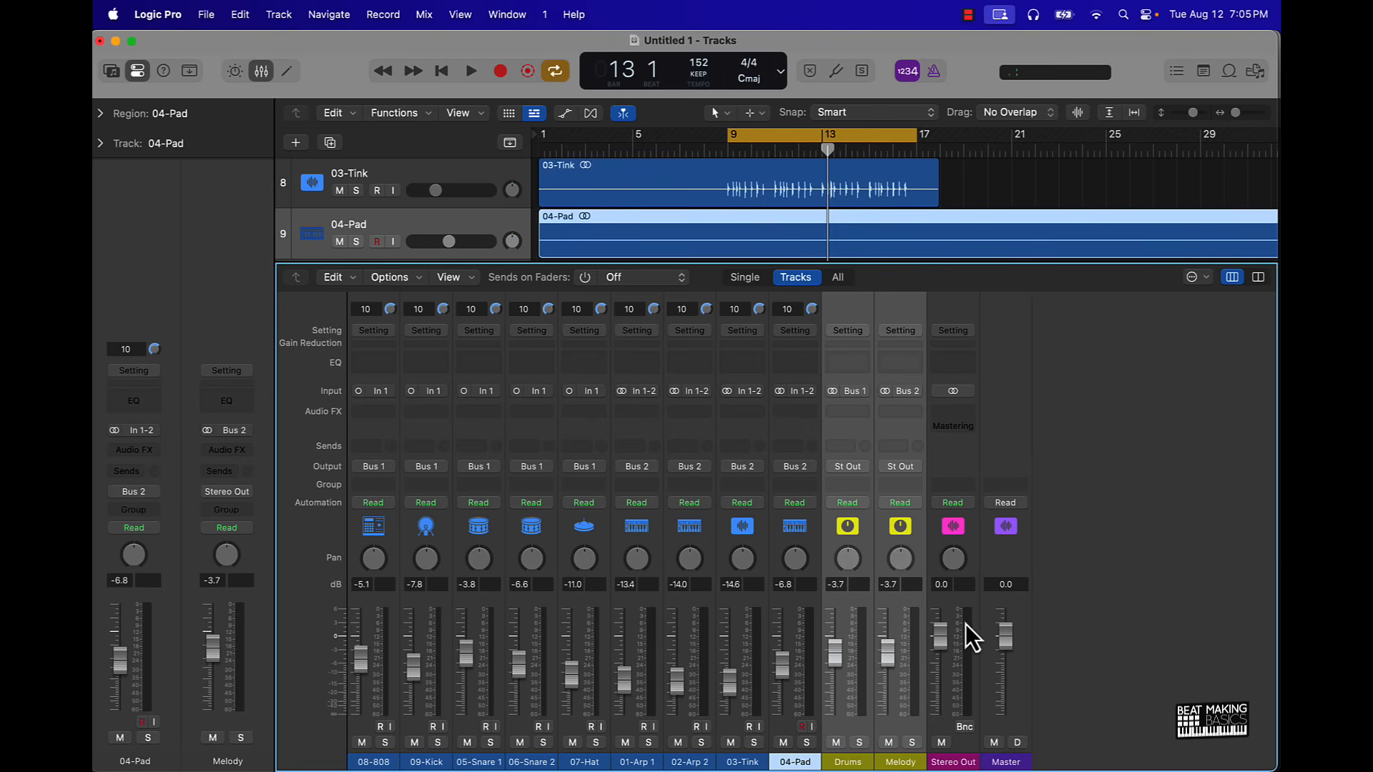
{"action": "key", "text": "space"}
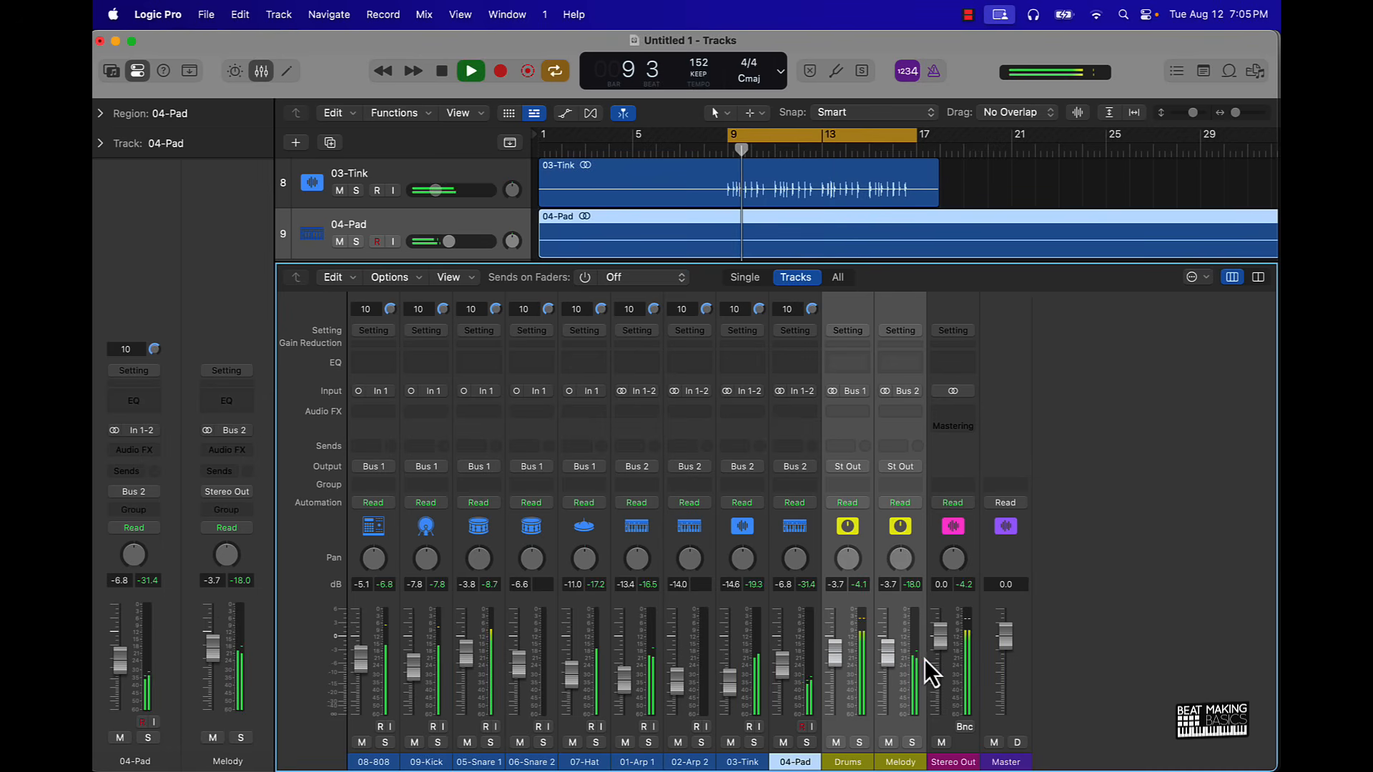
{"action": "left_click_drag", "start_coordinate": [889, 659], "coordinate": [889, 650]}
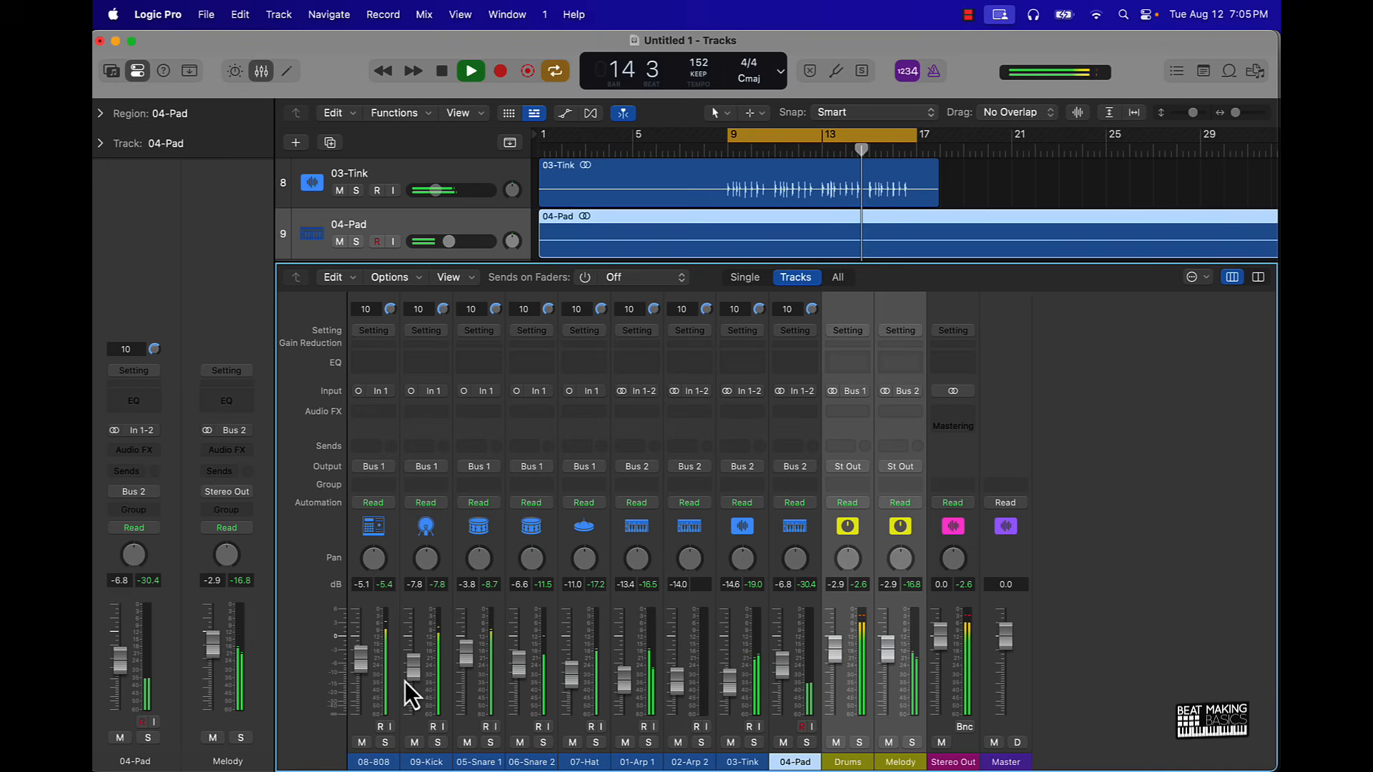
- During playback, raise the 08-808 fader to -2.1 dB and 05-Snare 1 to -3.0 dB, stop and select only Melody
{"action": "left_click_drag", "start_coordinate": [368, 668], "coordinate": [366, 650]}
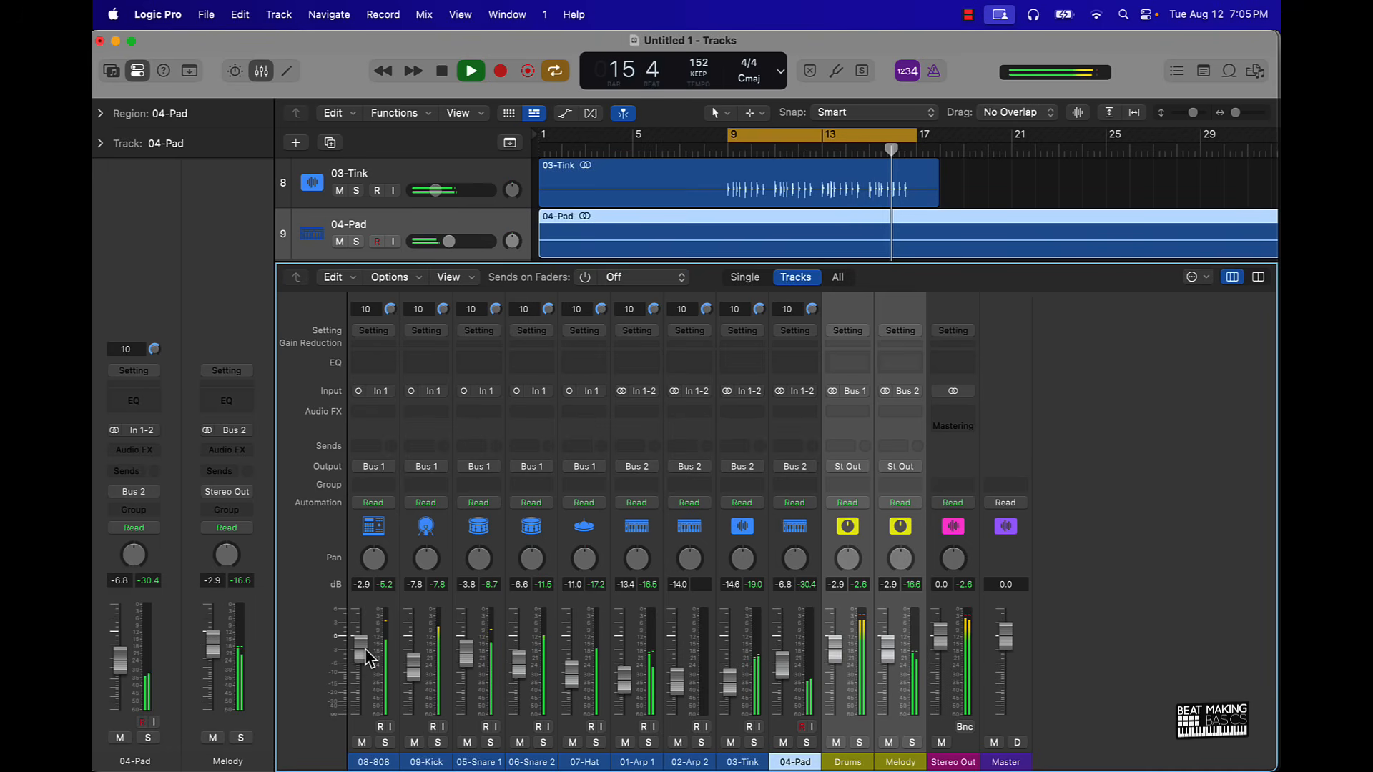
{"action": "left_click_drag", "start_coordinate": [466, 653], "coordinate": [466, 648]}
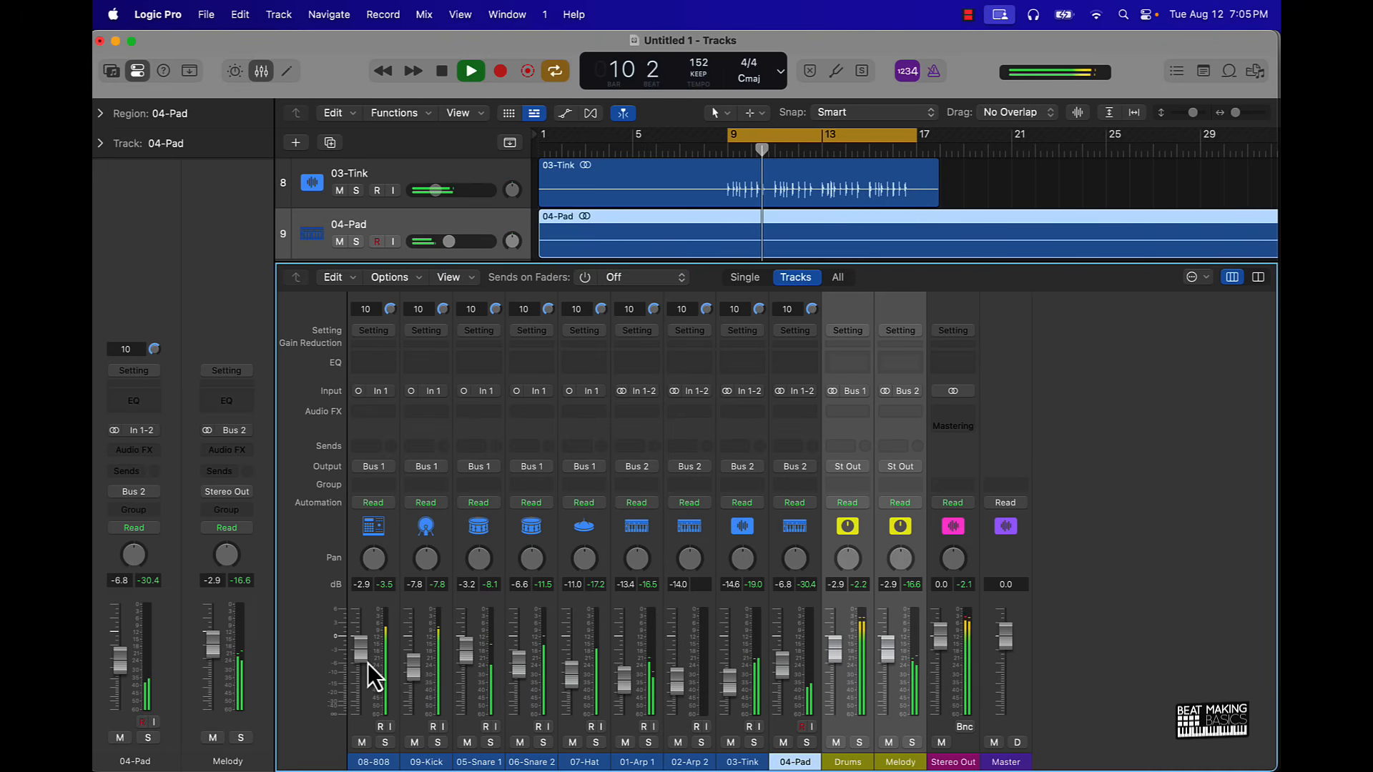
{"action": "left_click_drag", "start_coordinate": [366, 659], "coordinate": [366, 655]}
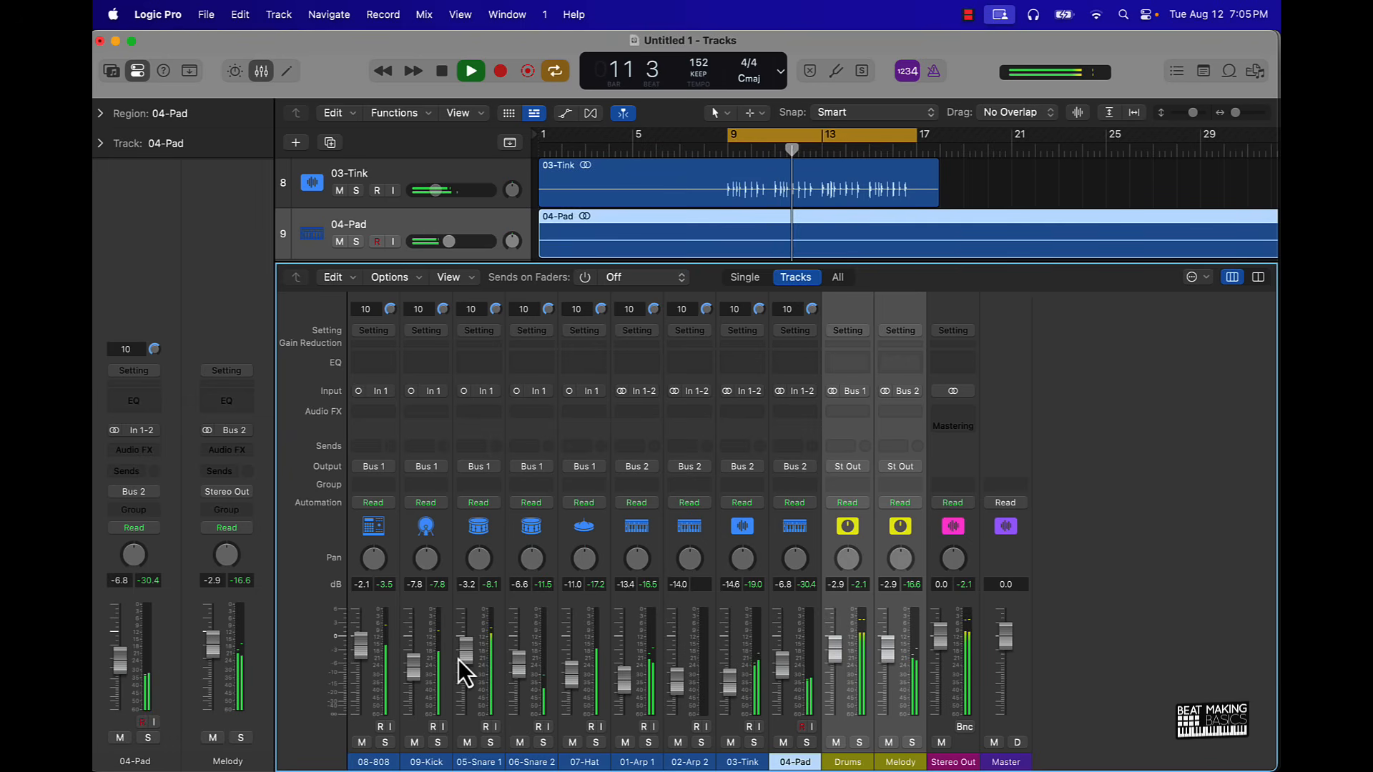
{"action": "left_click_drag", "start_coordinate": [472, 661], "coordinate": [474, 659]}
{"action": "key", "text": "space"}
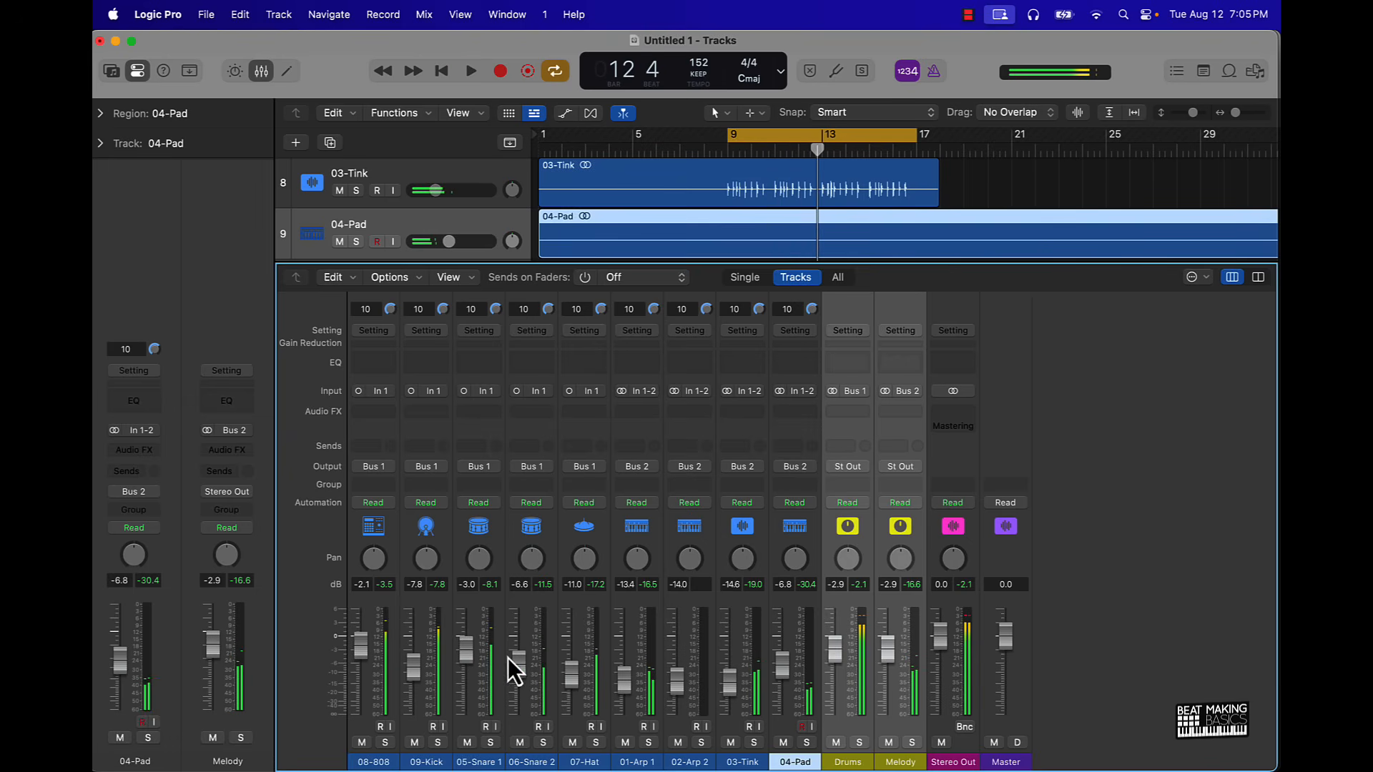
{"action": "left_click", "coordinate": [900, 723]}
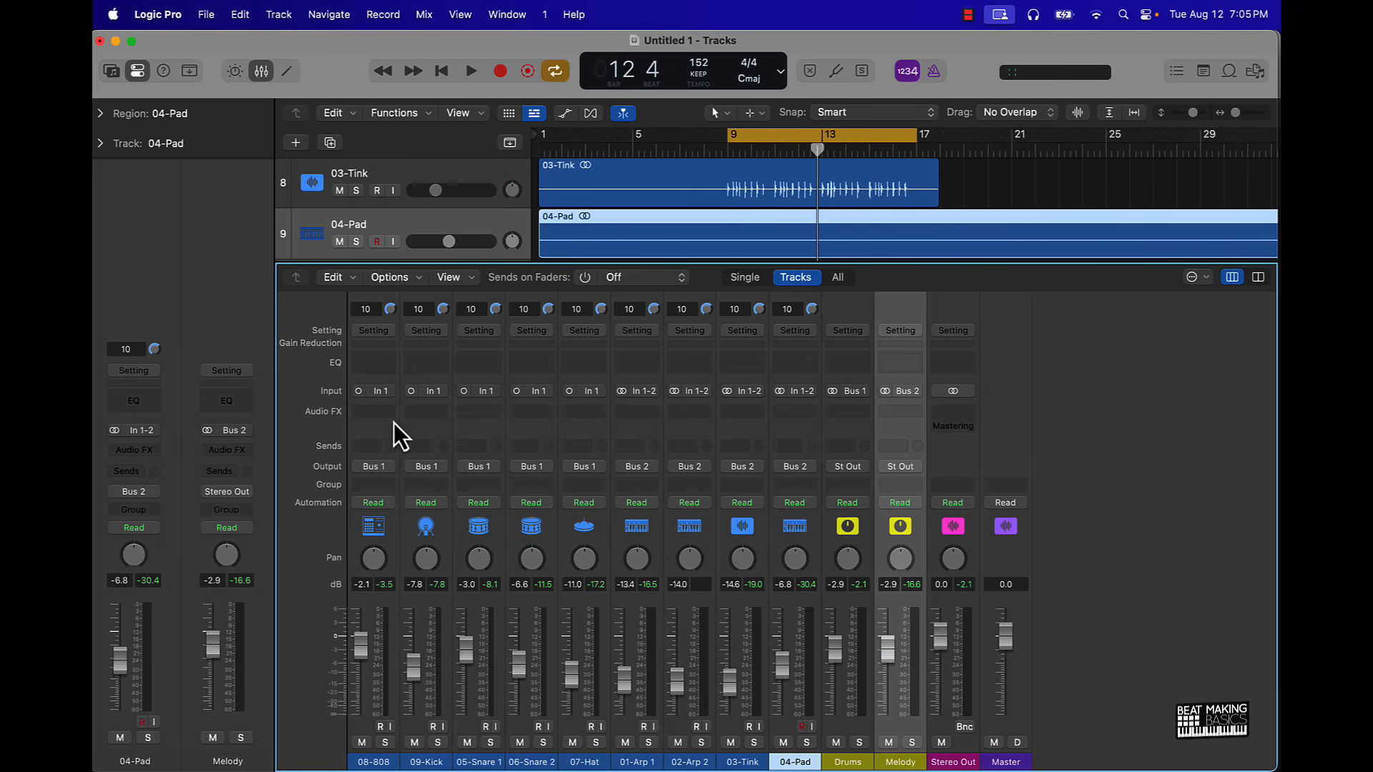
- Insert a Channel EQ on 08-808, try its low cut band, audition the beat and leave the EQ curve flat
{"action": "double_click", "coordinate": [368, 363]}
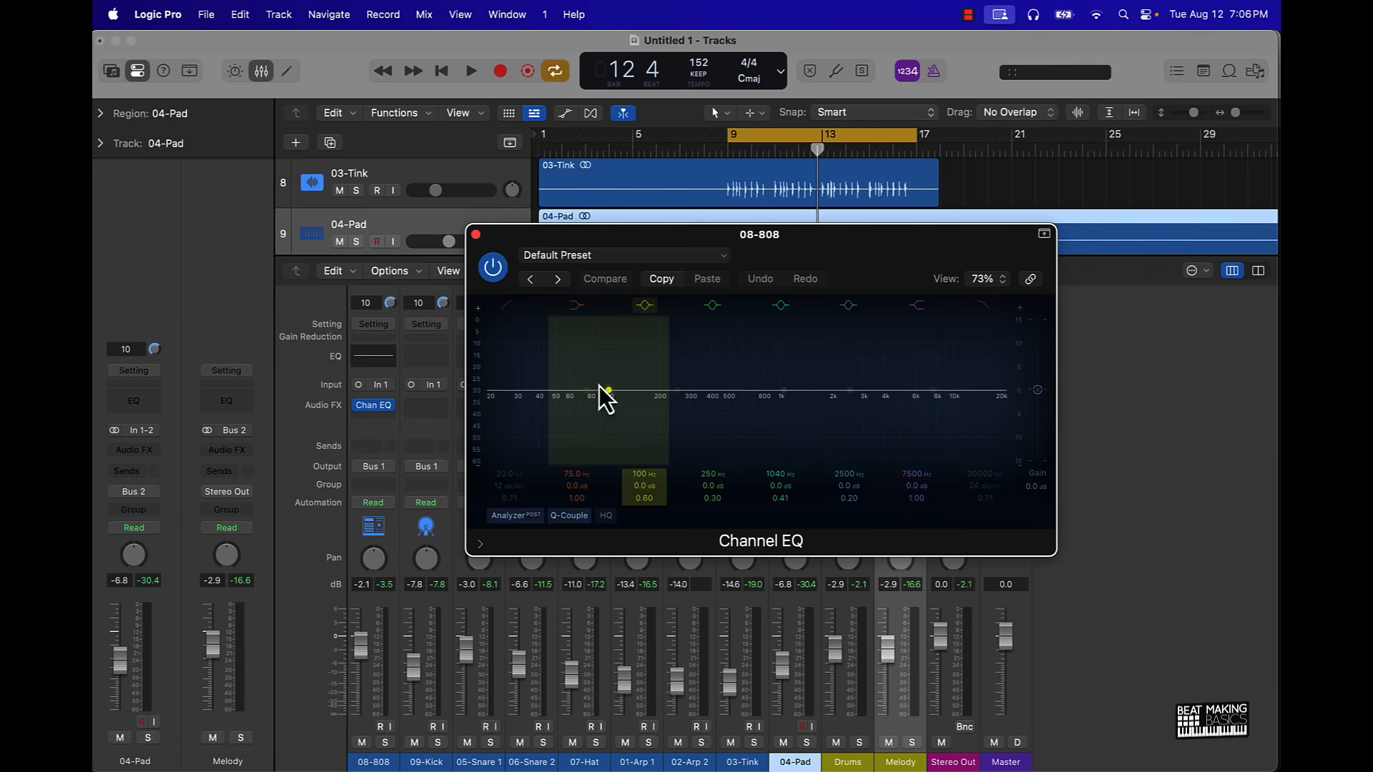
{"action": "left_click", "coordinate": [509, 306]}
{"action": "left_click", "coordinate": [501, 305]}
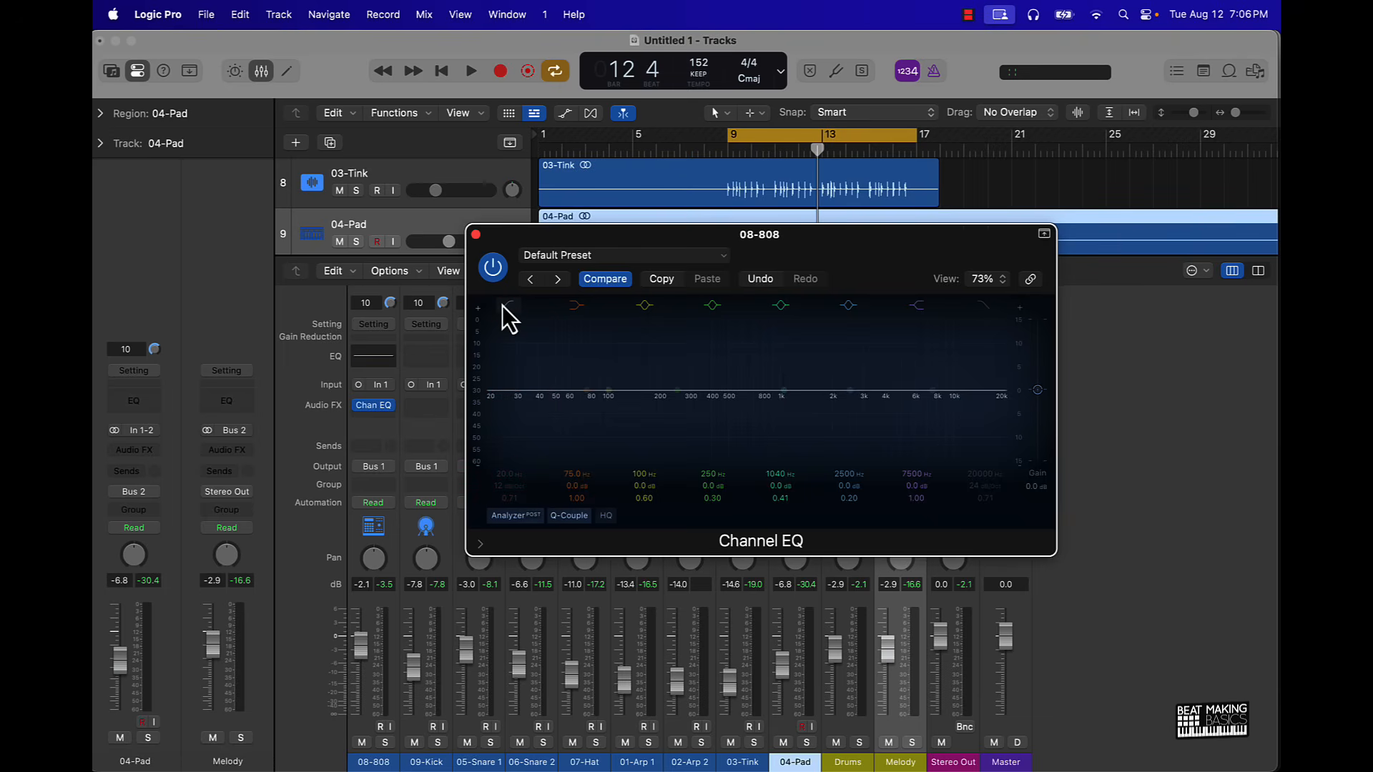
{"action": "left_click_drag", "start_coordinate": [689, 235], "coordinate": [379, 199]}
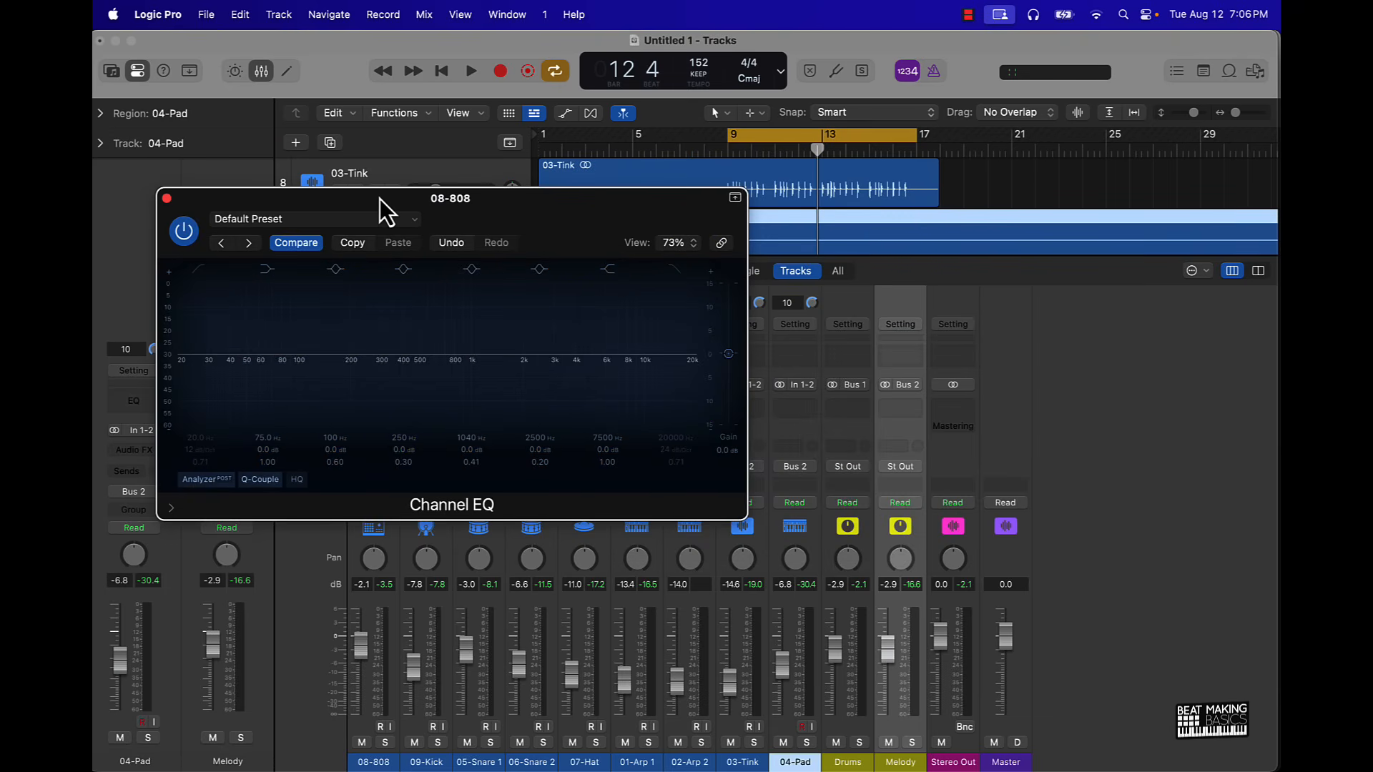
{"action": "key", "text": "space"}
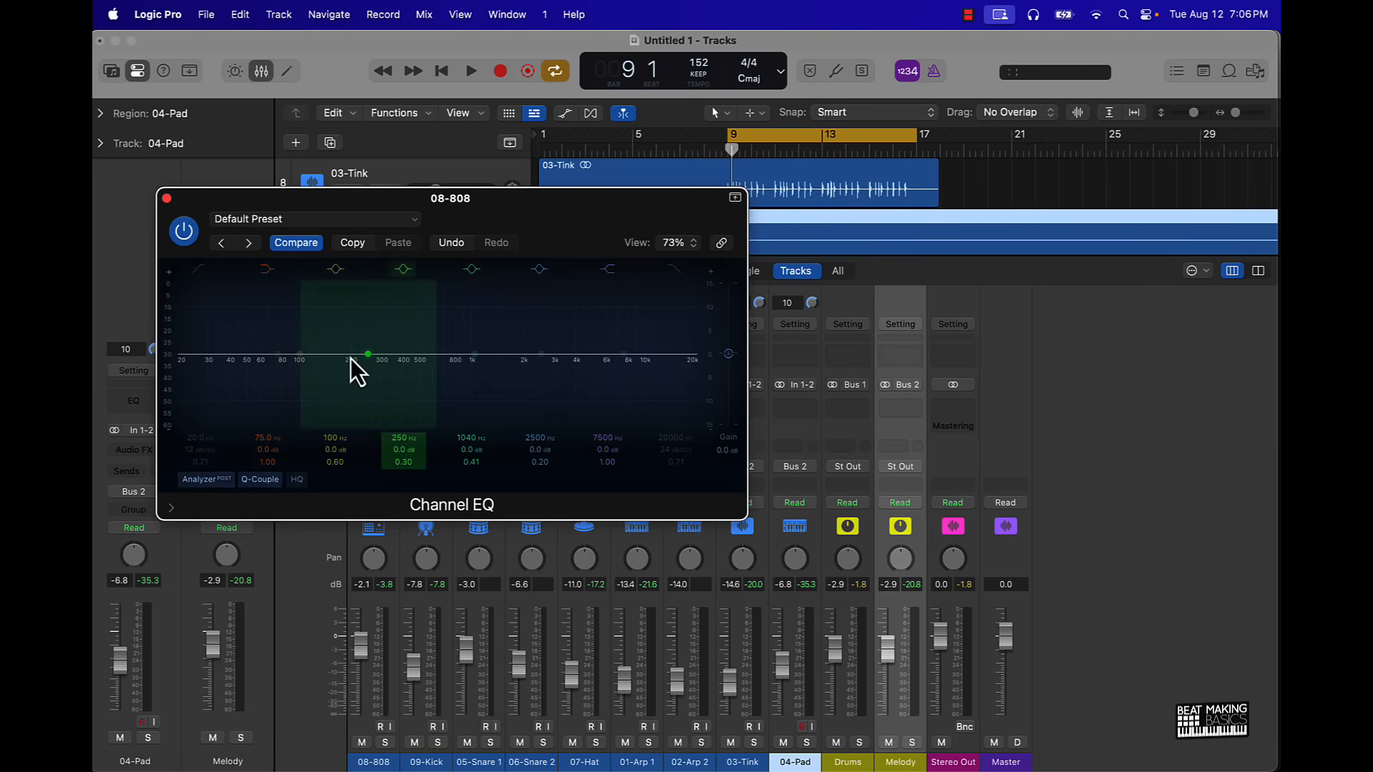
{"action": "left_click", "coordinate": [167, 198]}
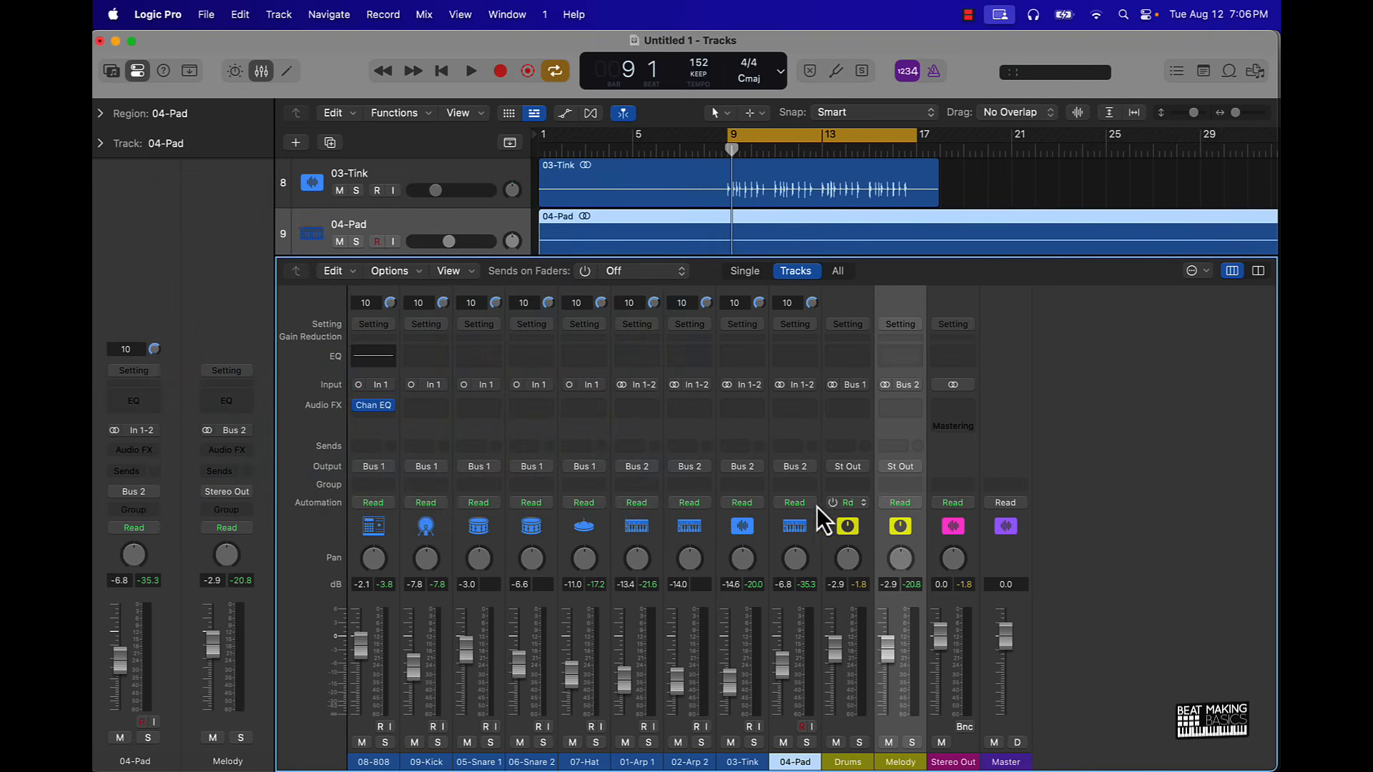
- Insert a Channel EQ on 01-Arp 1 and enable its low cut band with a raised cutoff frequency
{"action": "left_click", "coordinate": [640, 354]}
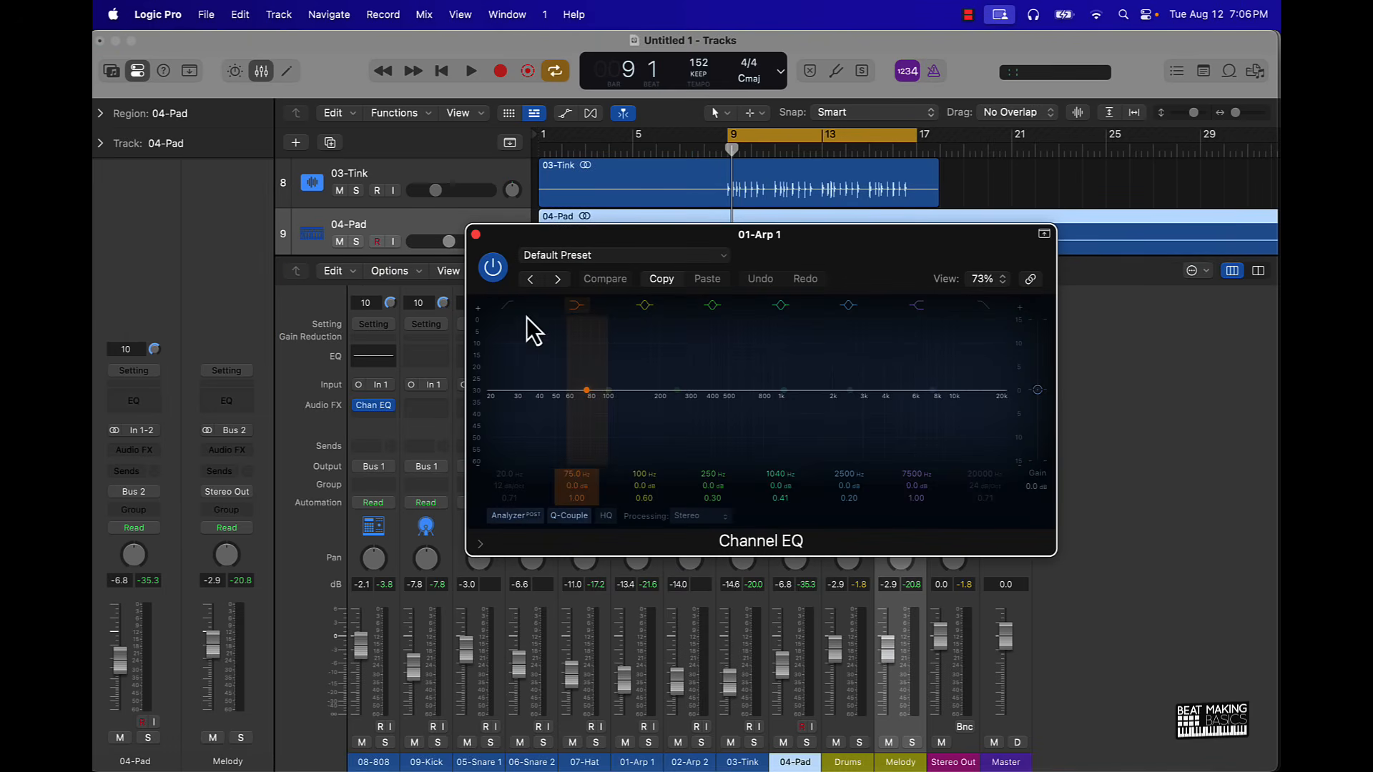
{"action": "left_click", "coordinate": [509, 306]}
{"action": "mouse_move", "coordinate": [506, 471]}
{"action": "left_mouse_down"}
{"action": "mouse_move", "coordinate": [507, 450]}
{"action": "mouse_move", "coordinate": [507, 472]}
{"action": "left_mouse_up"}
{"action": "left_click", "coordinate": [476, 235]}
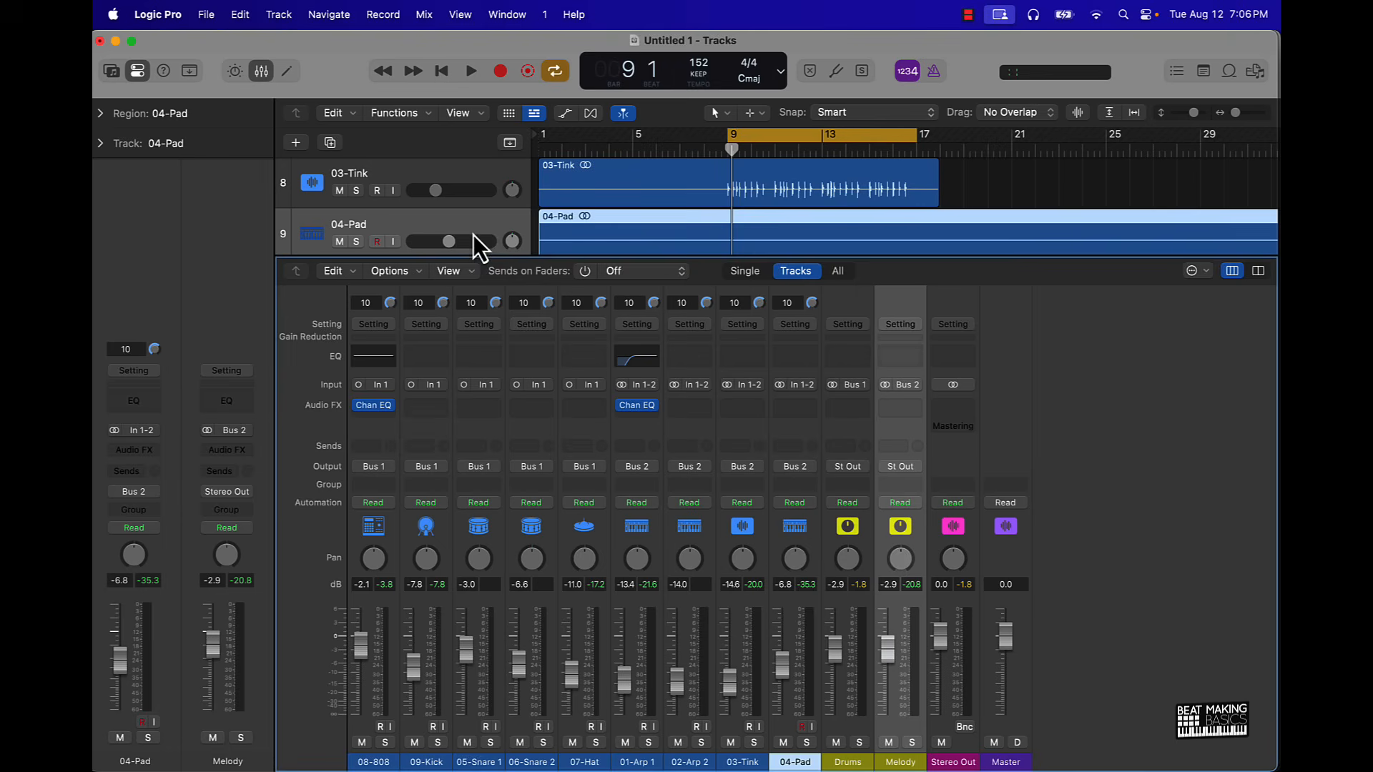
- Copy the Channel EQ from 01-Arp 1 to the 02-Arp 2, 03-Tink and 04-Pad channels
{"action": "left_click_drag", "start_coordinate": [639, 406], "coordinate": [778, 405]}
{"action": "left_click", "coordinate": [702, 406]}
{"action": "left_click", "coordinate": [693, 411]}
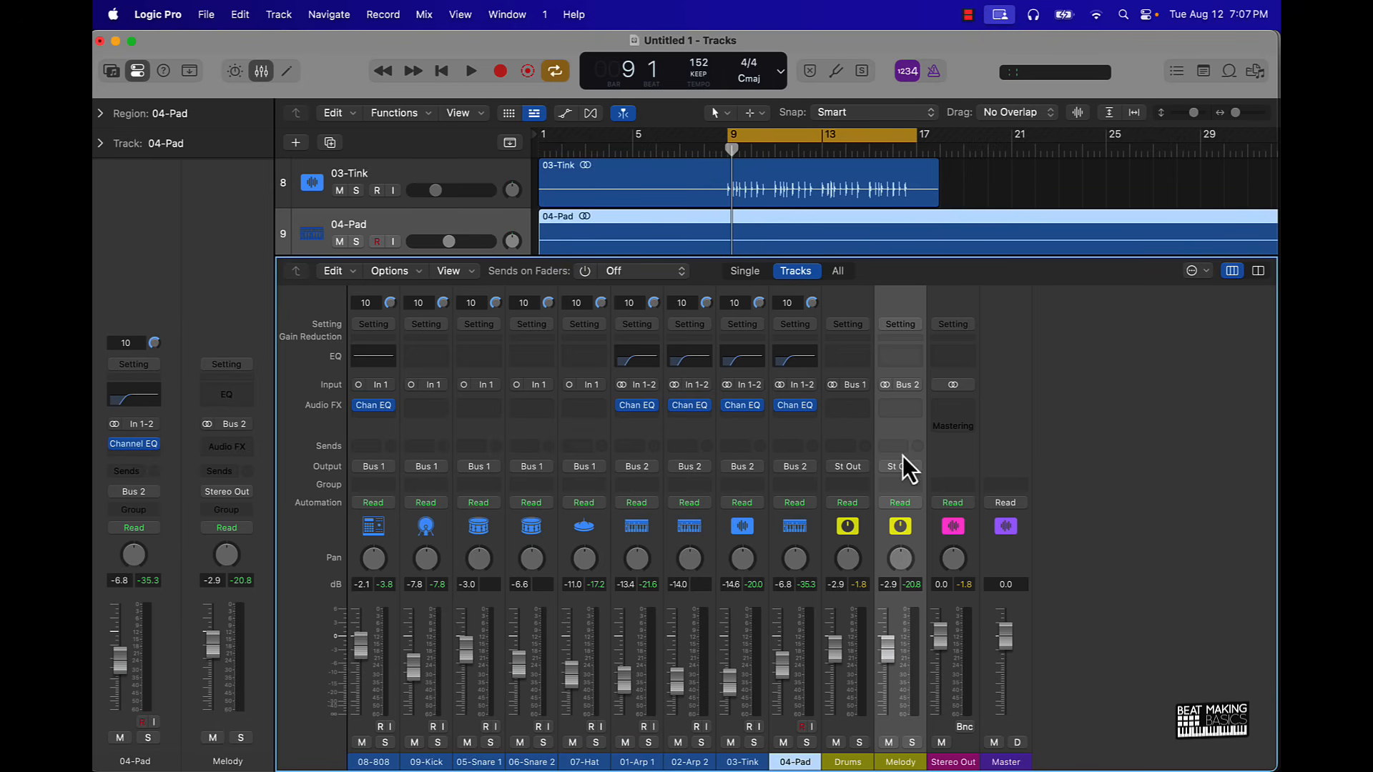
- Insert a Channel EQ on the Melody bus with a low cut at about 200 Hz and check the mix in playback
{"action": "left_click", "coordinate": [901, 358]}
{"action": "left_click", "coordinate": [507, 304]}
{"action": "left_click_drag", "start_coordinate": [499, 478], "coordinate": [499, 478]}
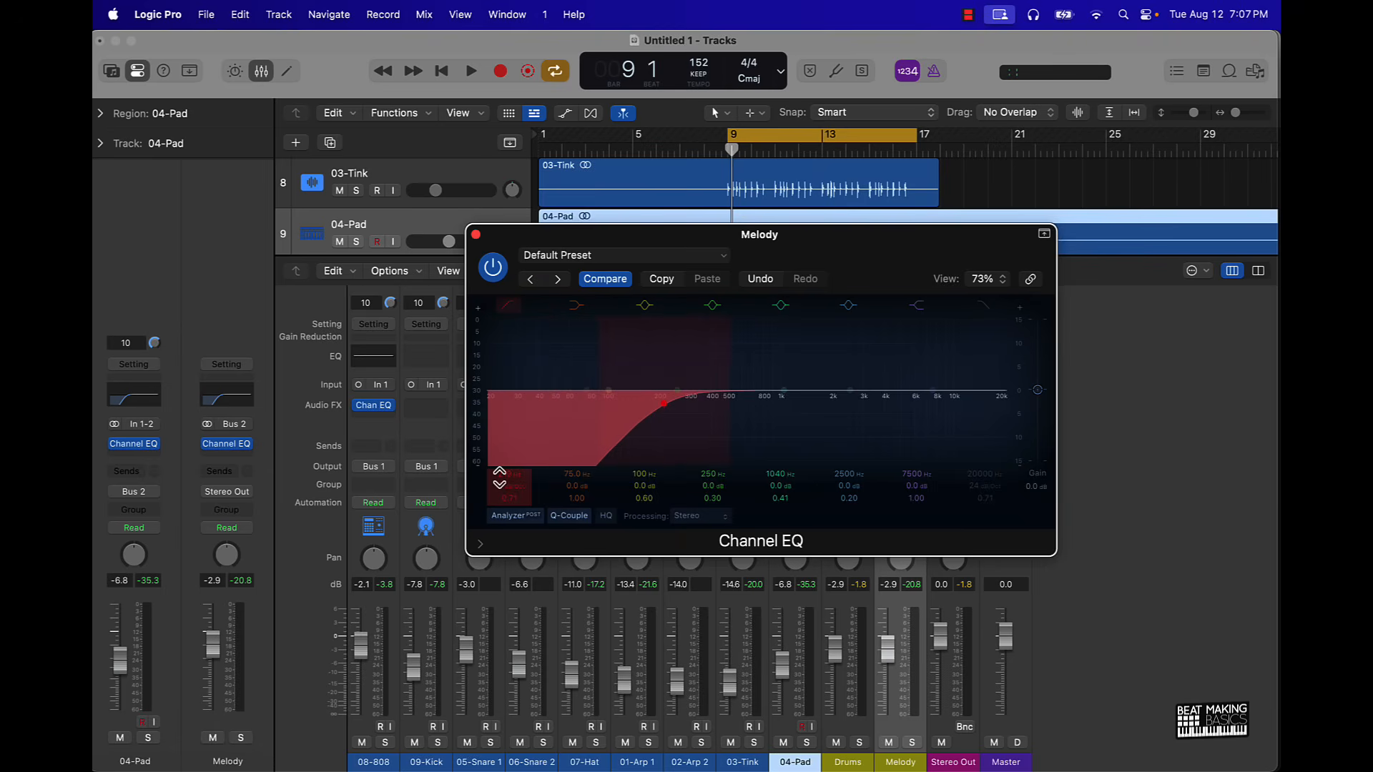
{"action": "left_click", "coordinate": [475, 234]}
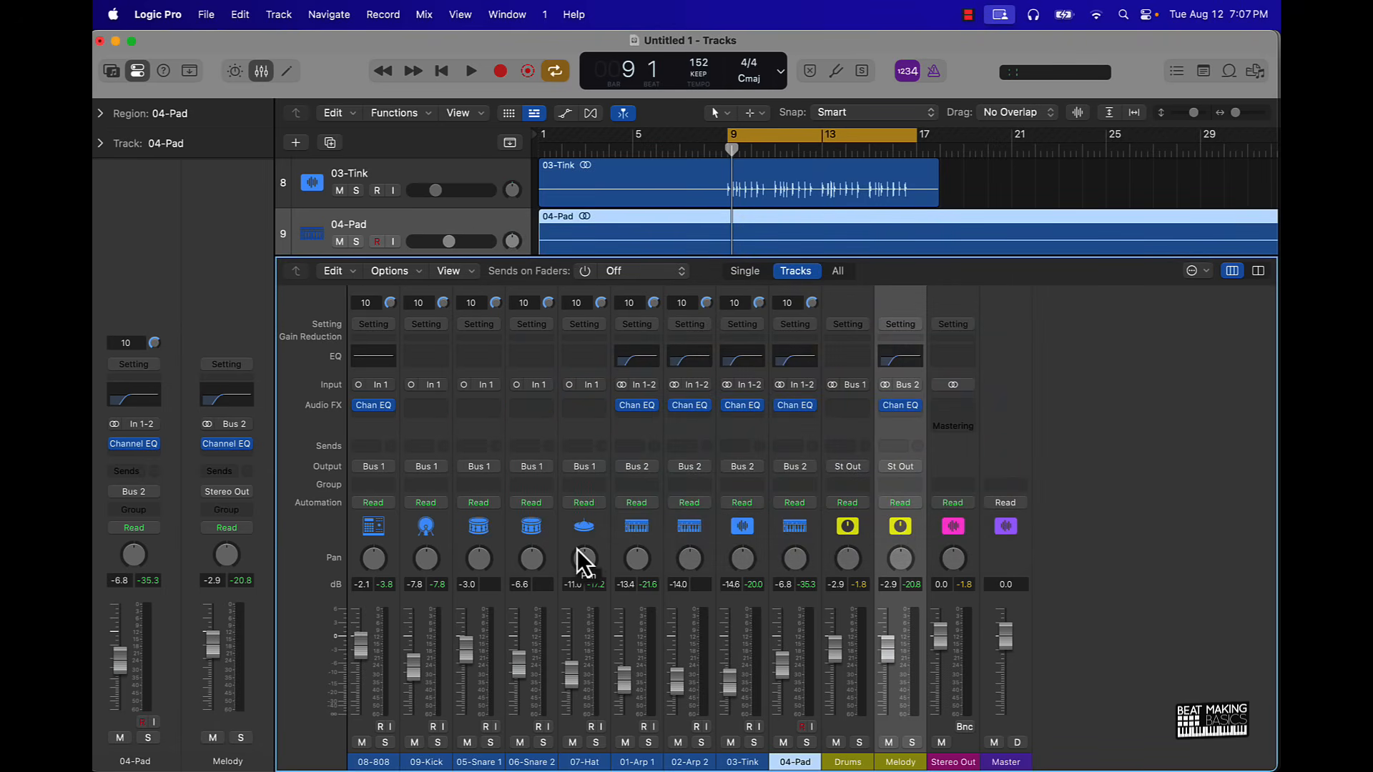
{"action": "key", "text": "space"}
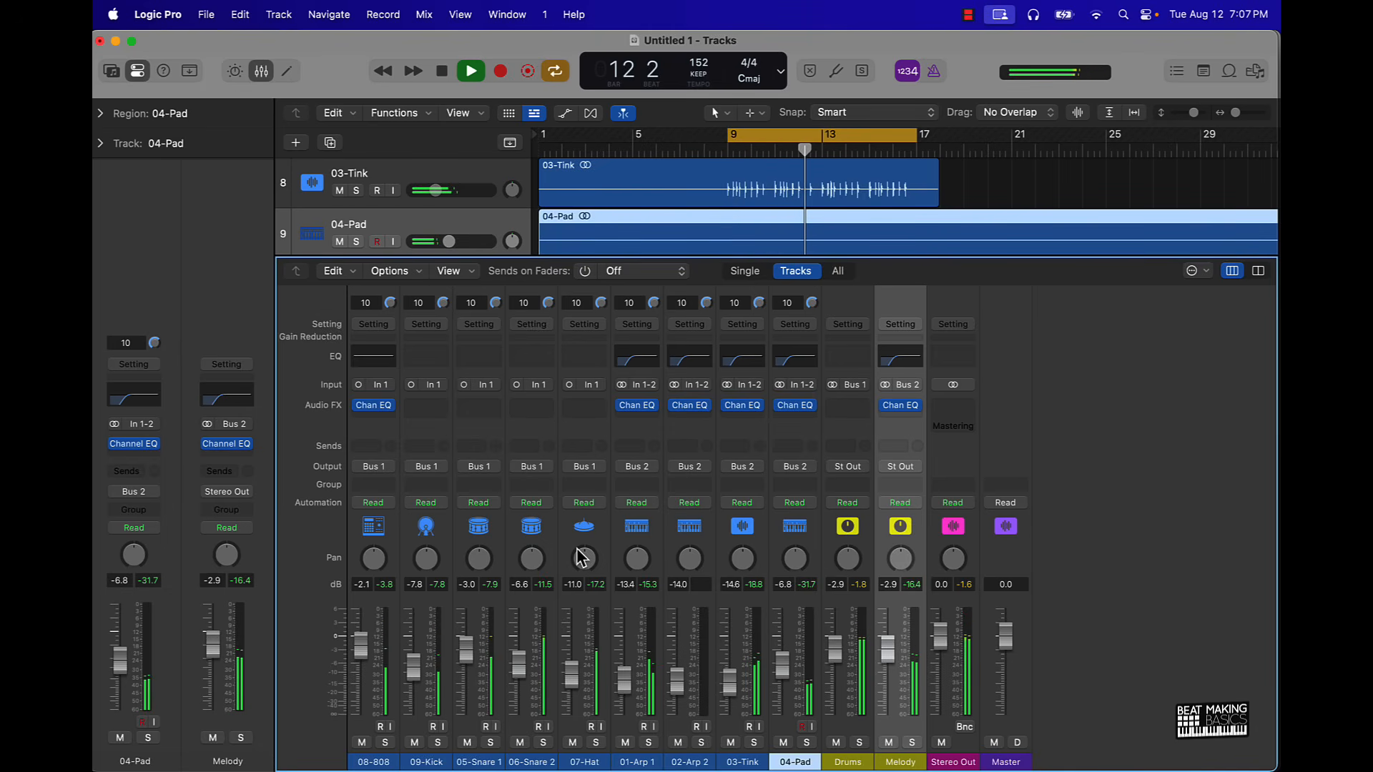
{"action": "key", "text": "space"}
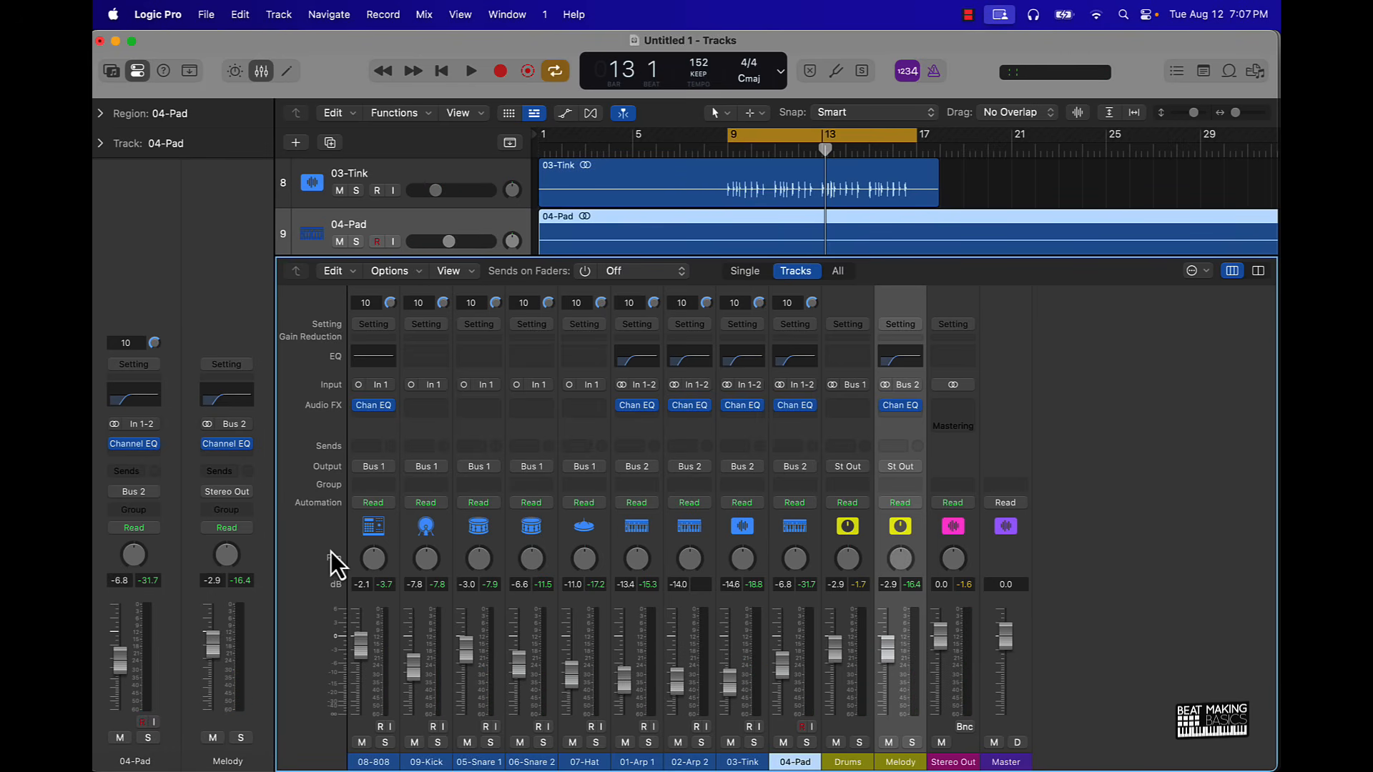
- Pan 07-Hat to -5, 03-Tink to -22 and 04-Pad to +19, and play the cycle to check the stereo image
{"action": "left_click_drag", "start_coordinate": [586, 571], "coordinate": [586, 574]}
{"action": "left_click_drag", "start_coordinate": [645, 569], "coordinate": [645, 574]}
{"action": "left_click_drag", "start_coordinate": [642, 572], "coordinate": [642, 575]}
{"action": "mouse_move", "coordinate": [744, 558]}
{"action": "left_mouse_down"}
{"action": "mouse_move", "coordinate": [793, 556]}
{"action": "mouse_move", "coordinate": [793, 535]}
{"action": "mouse_move", "coordinate": [741, 565]}
{"action": "left_mouse_up"}
{"action": "key", "text": "space"}
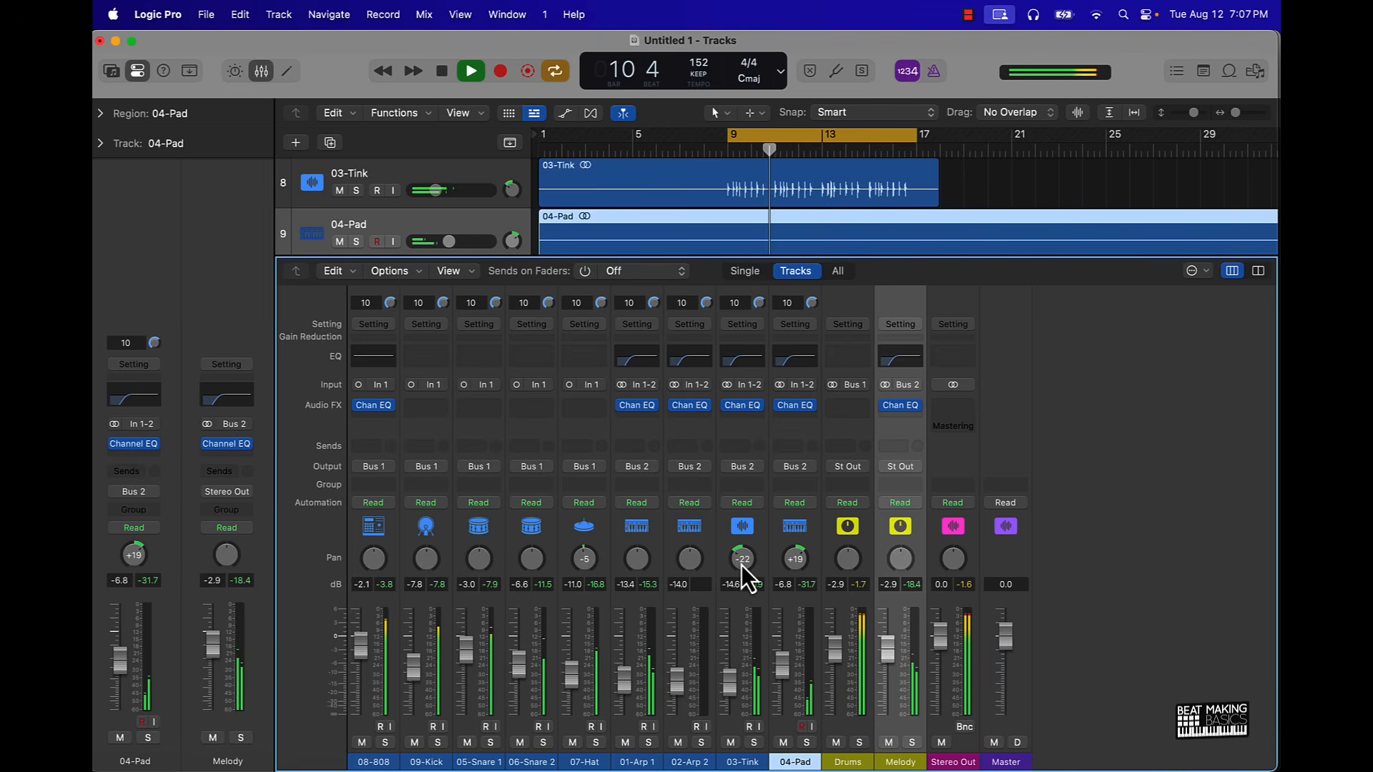
- Raise the 04-Pad channel's level to -5.8 dB while the cycle plays, and stop playback
{"action": "left_click_drag", "start_coordinate": [782, 665], "coordinate": [787, 665]}
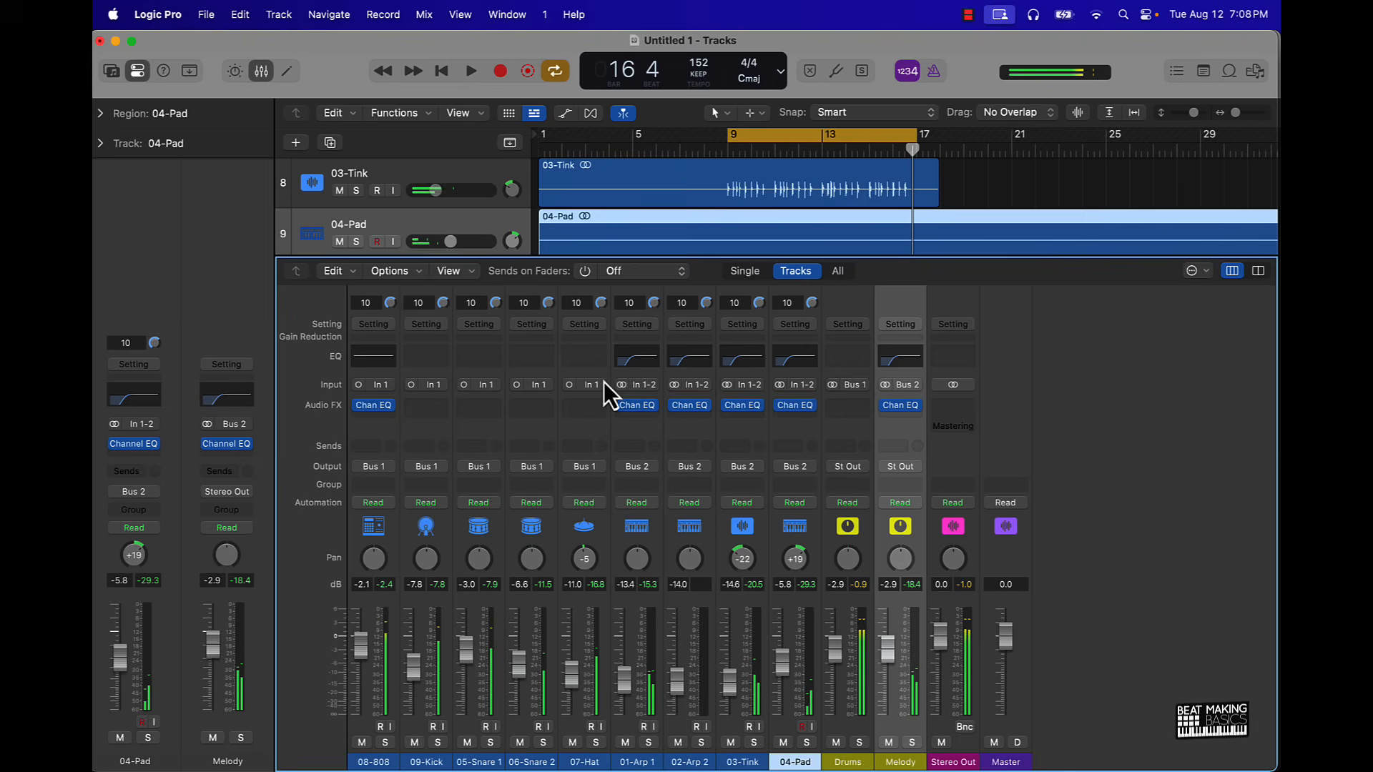
{"action": "left_click", "coordinate": [996, 188]}
{"action": "key", "text": "space"}
{"action": "left_click", "coordinate": [988, 173]}
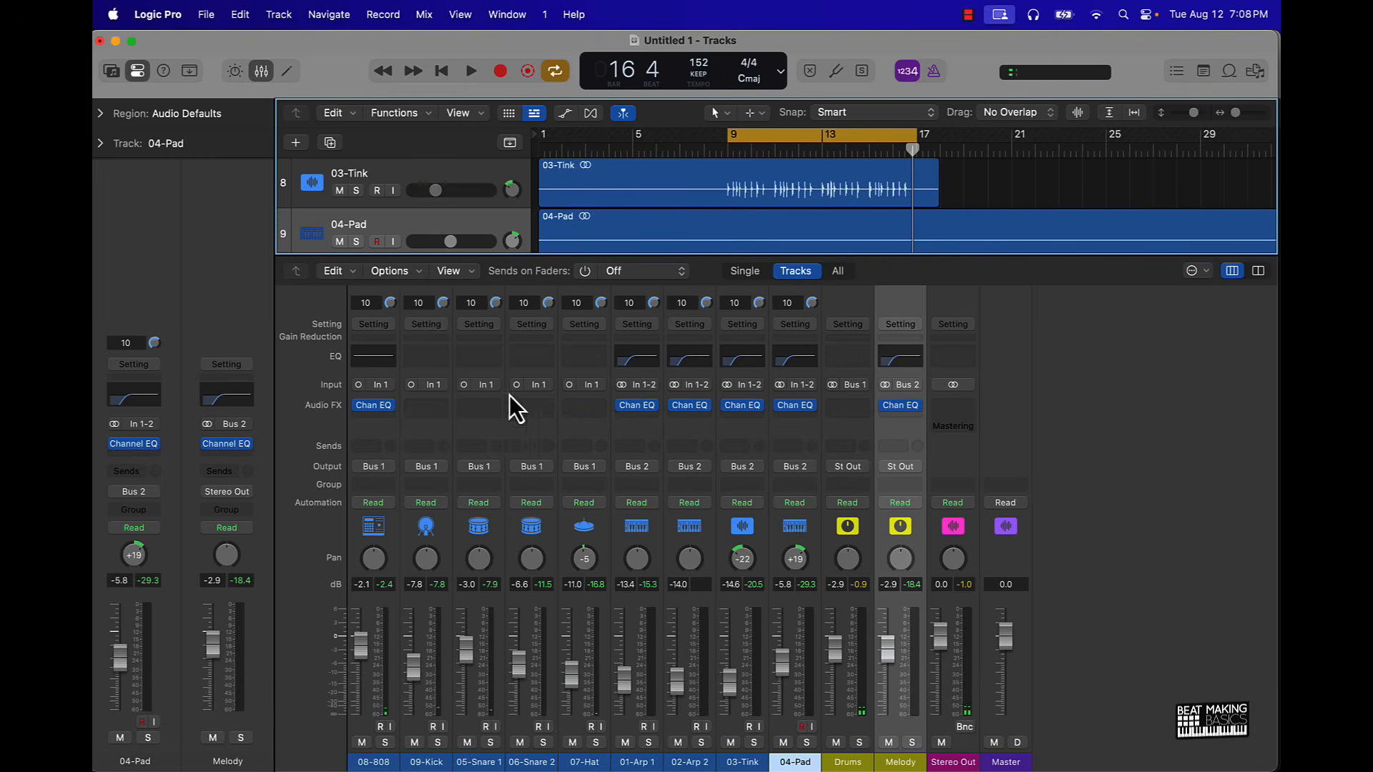
- Remove the Channel EQ from the 08-808 channel
{"action": "left_click", "coordinate": [389, 406]}
{"action": "left_click", "coordinate": [401, 402]}
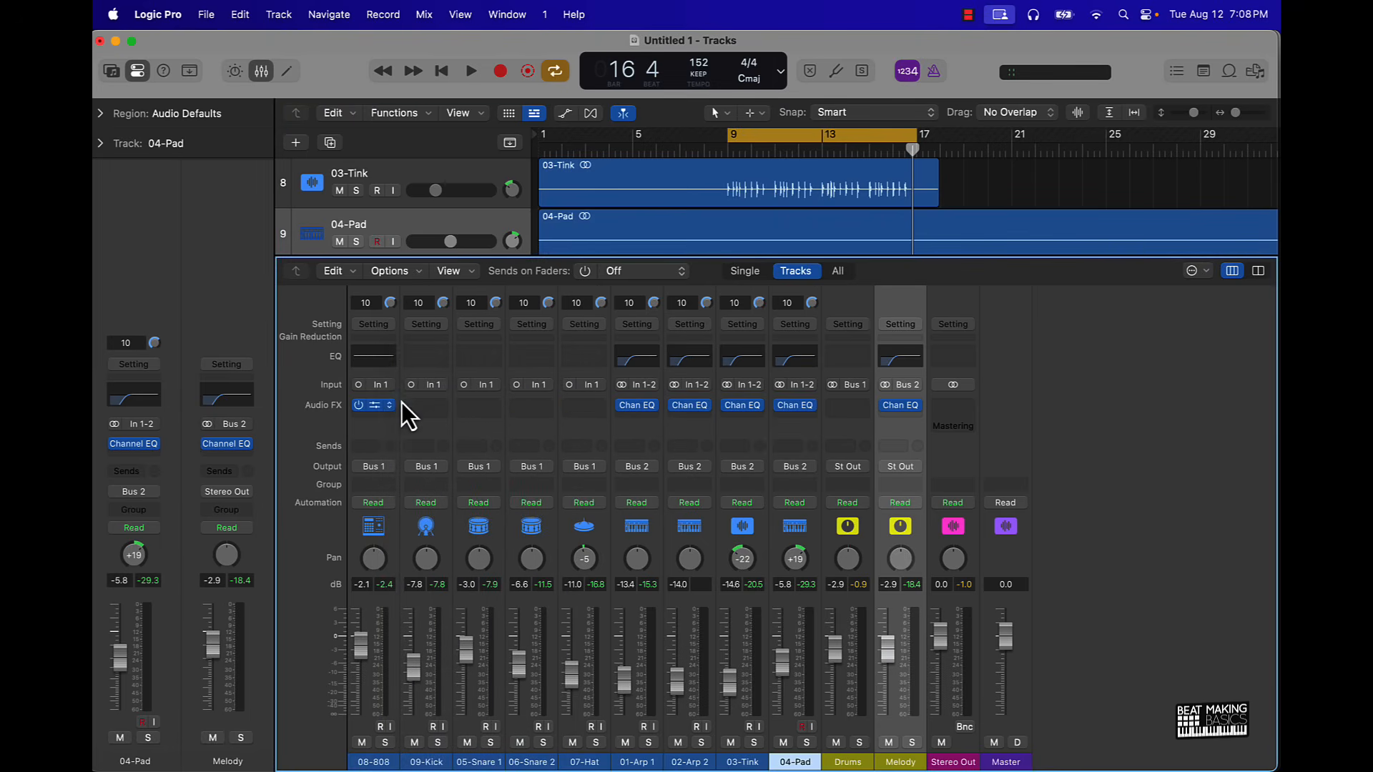
- Extend the project end past the end of the 01-Arp 1 region with the mixer hidden, and show the mixer again
{"action": "left_click", "coordinate": [262, 71]}
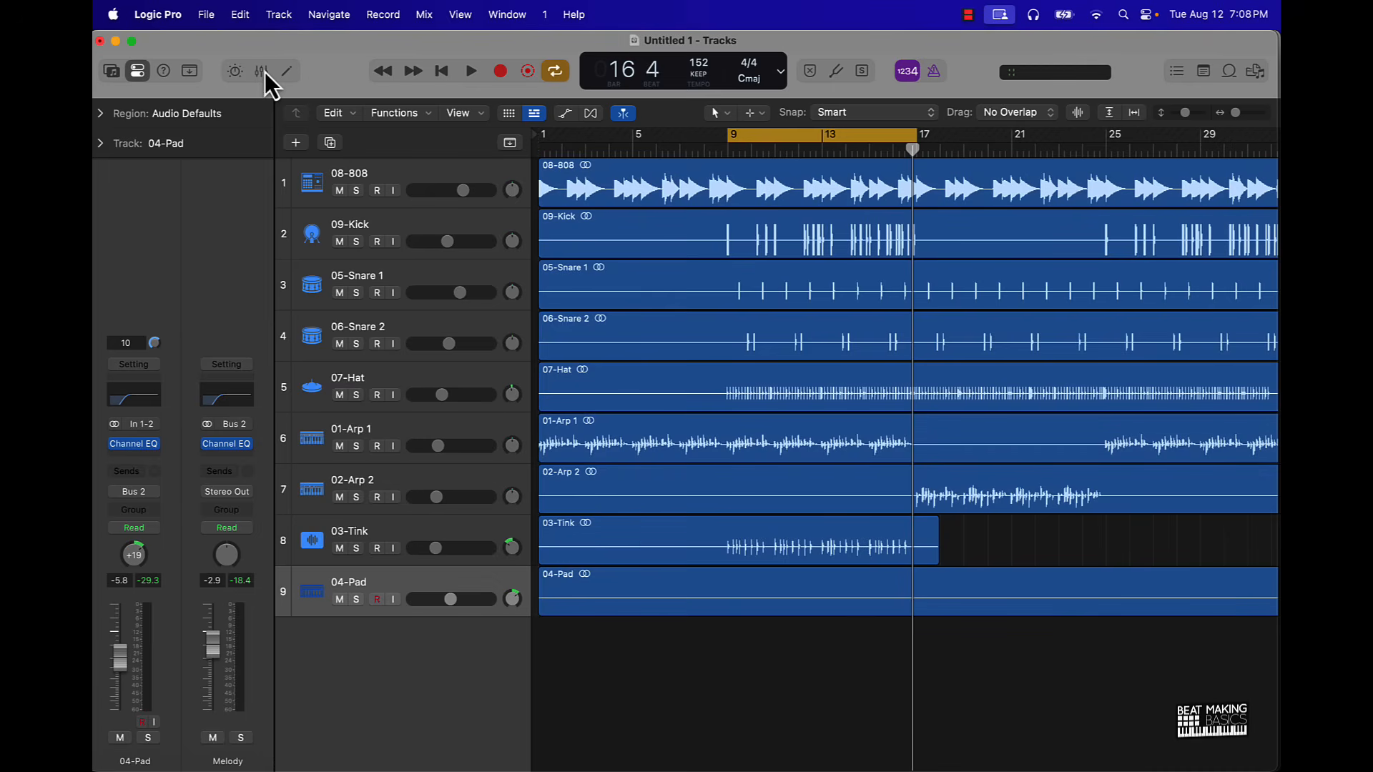
{"action": "left_click", "coordinate": [805, 672], "text": "ctrl+alt"}
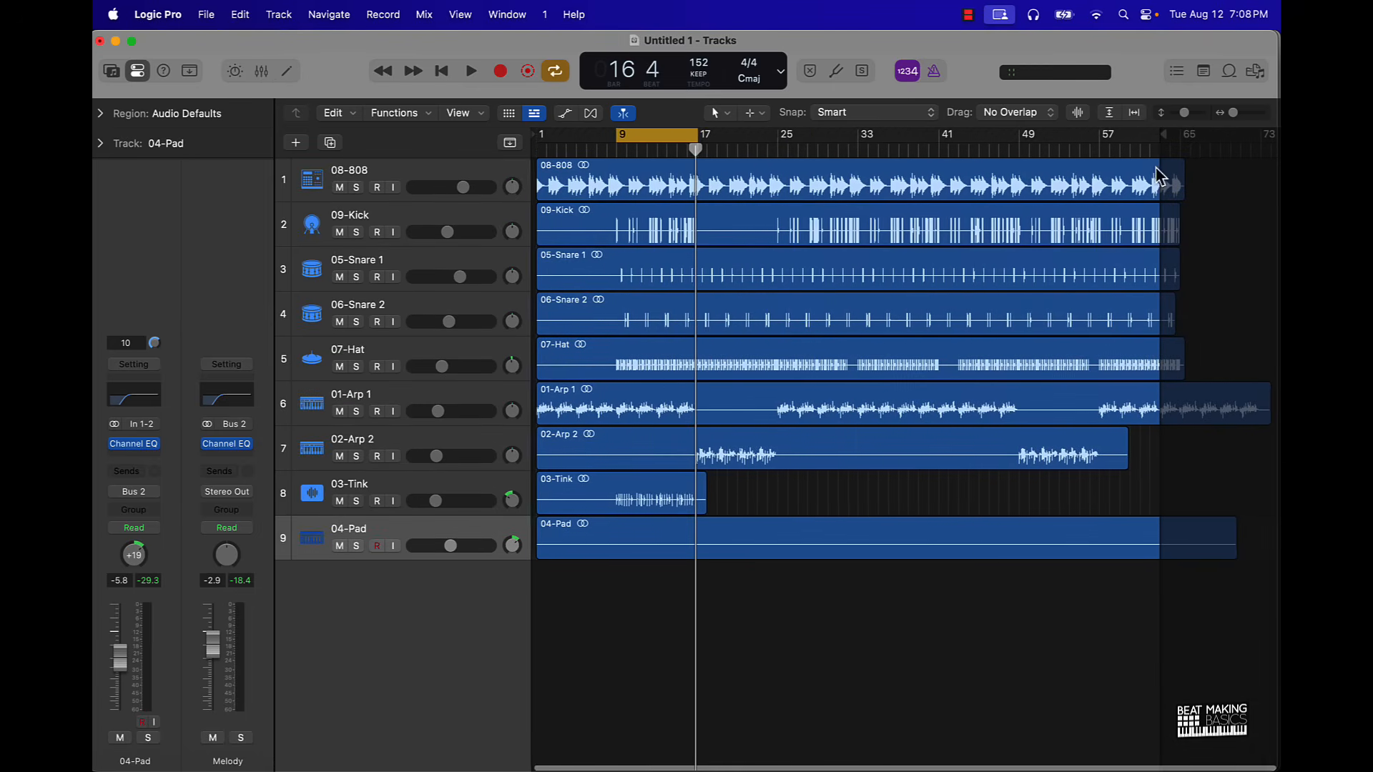
{"action": "mouse_move", "coordinate": [1164, 136]}
{"action": "left_mouse_down"}
{"action": "mouse_move", "coordinate": [1269, 138]}
{"action": "mouse_move", "coordinate": [1270, 153]}
{"action": "mouse_move", "coordinate": [1263, 143]}
{"action": "left_mouse_up"}
{"action": "scroll", "coordinate": [1196, 187], "scroll_direction": "left", "scroll_amount": 1}
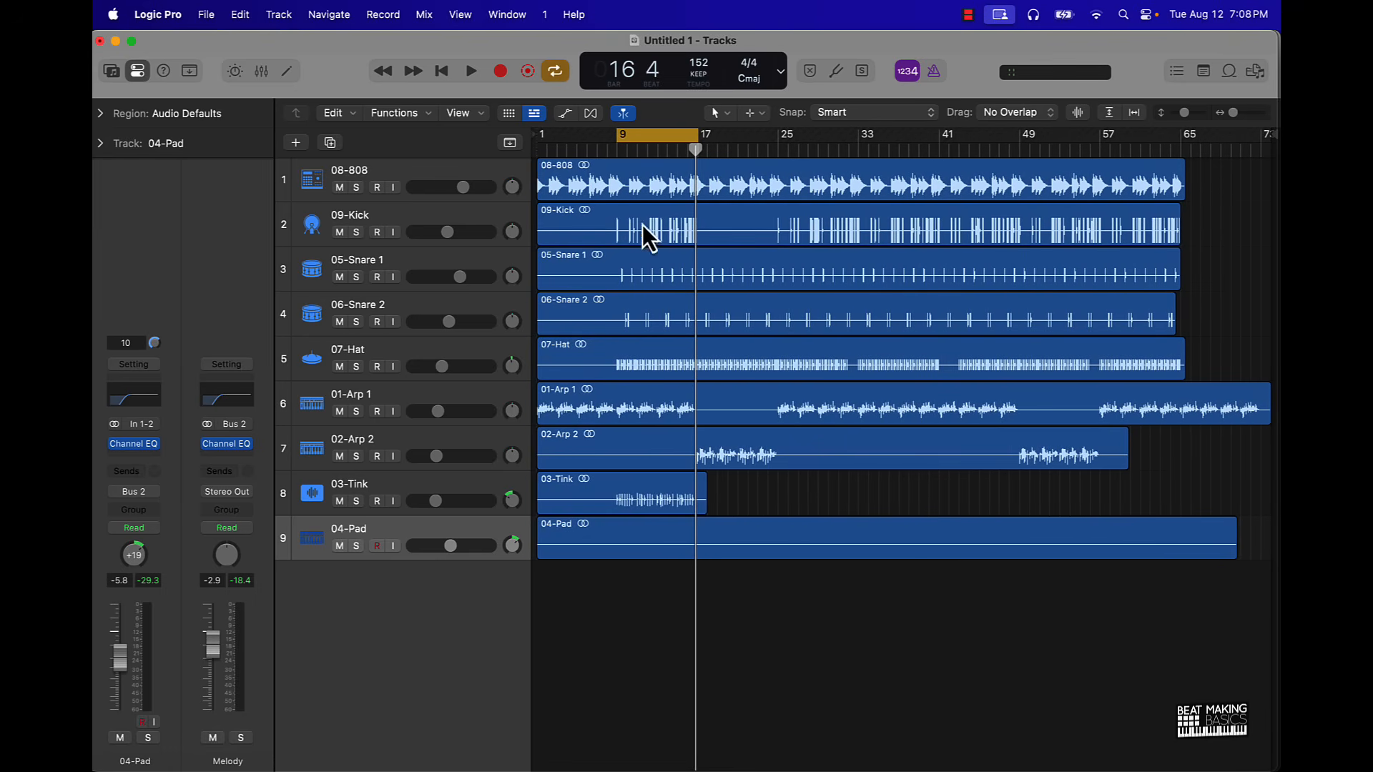
{"action": "left_click", "coordinate": [263, 73]}
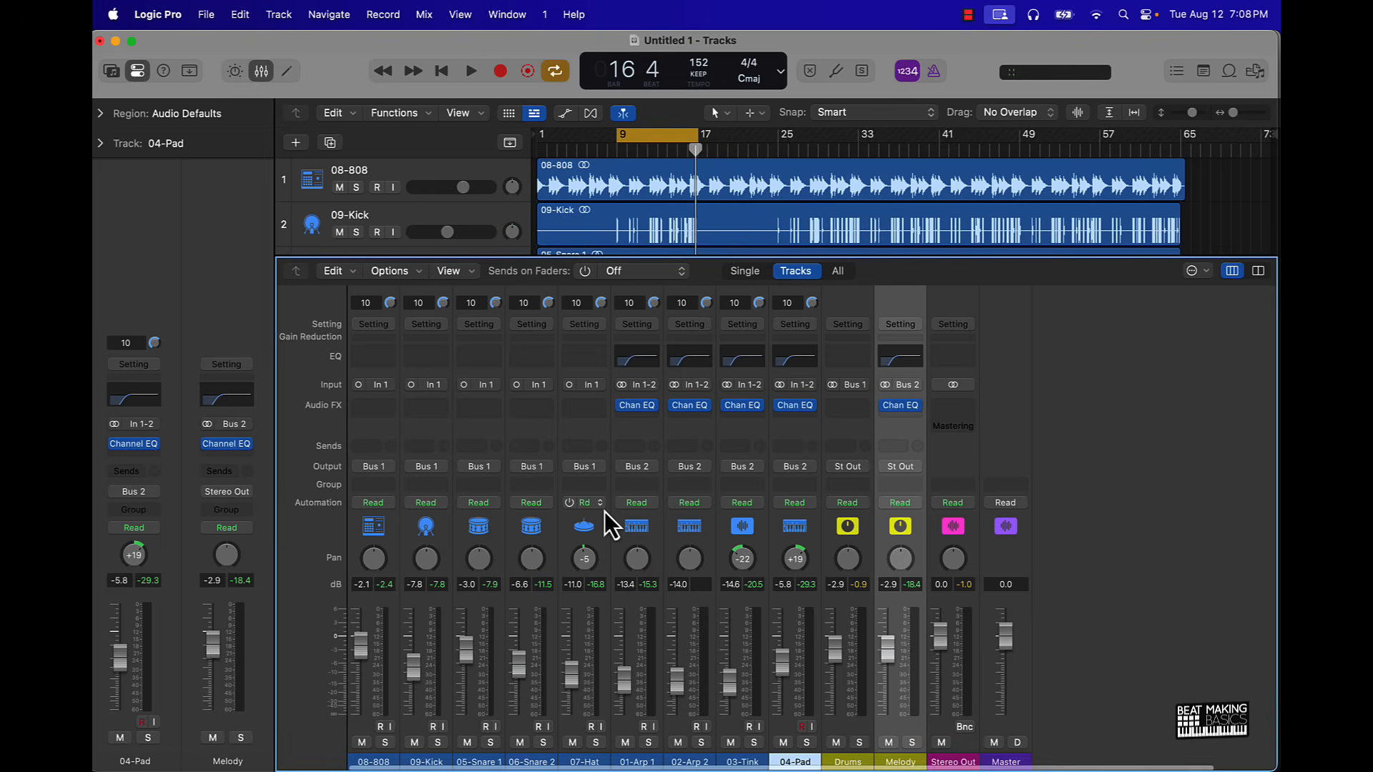